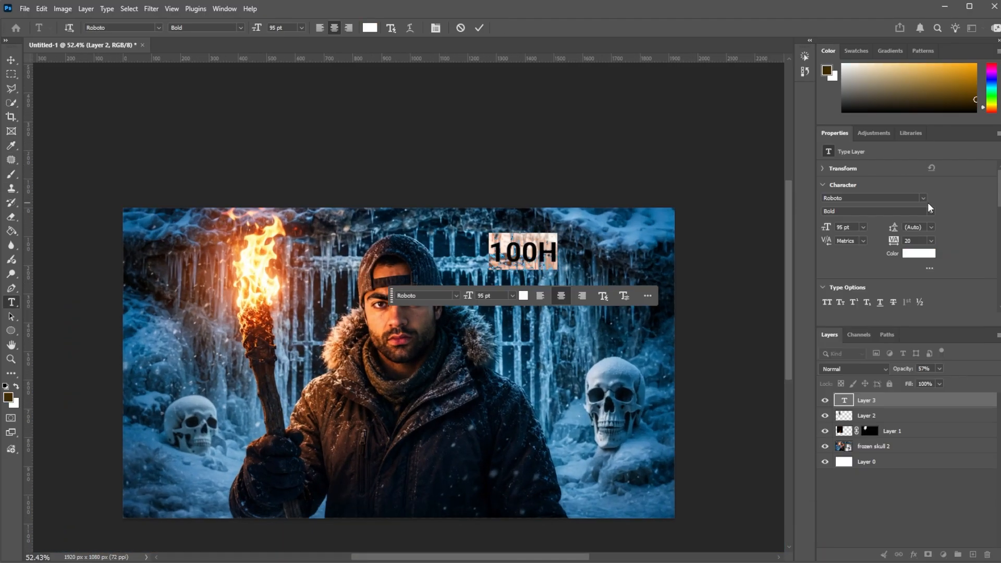
pyautogui.click(923, 198)
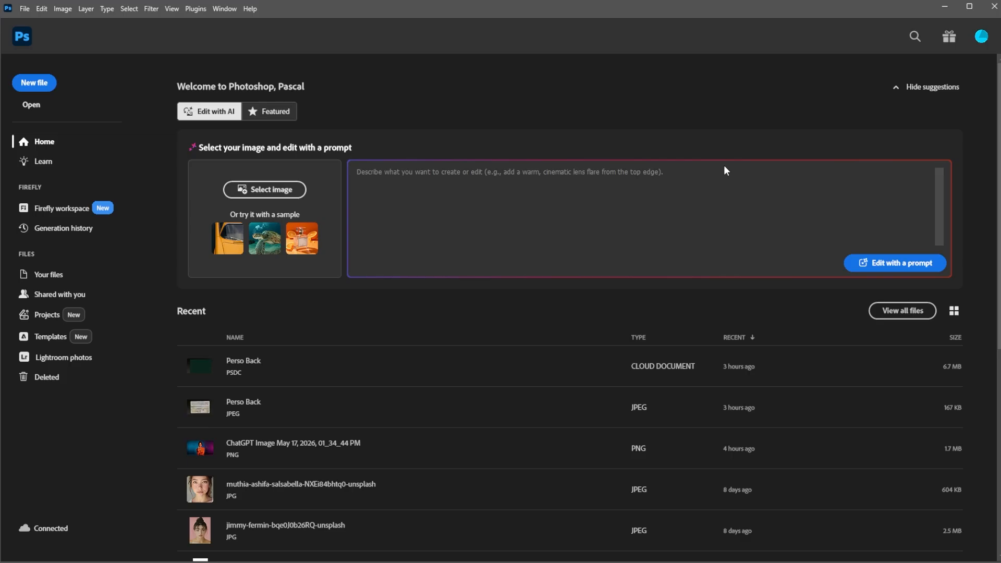
# Step: Create a new 1920 x 1080 px document at 72 ppi with a white background and unlock its Background layer
pyautogui.click(34, 83)
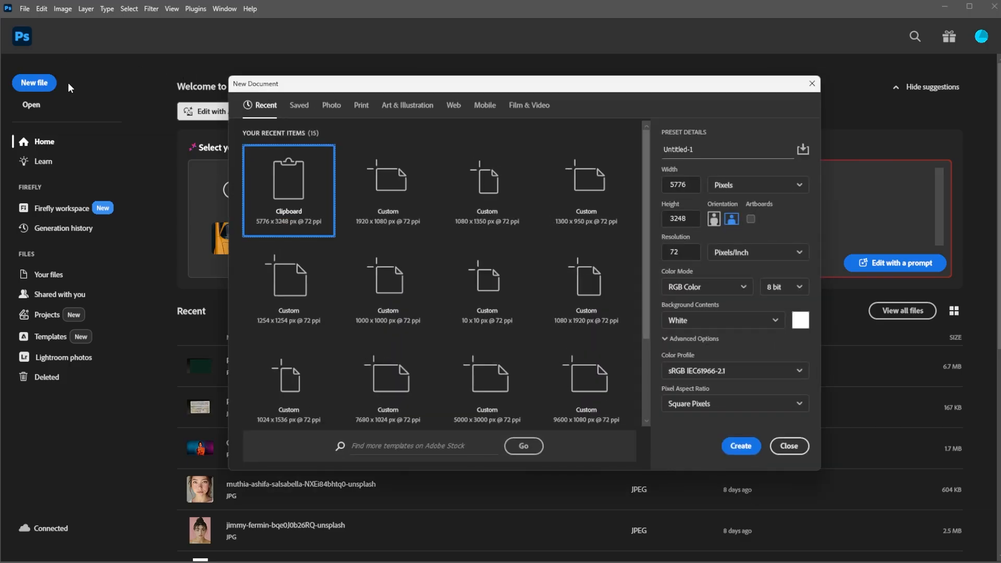
pyautogui.click(401, 188)
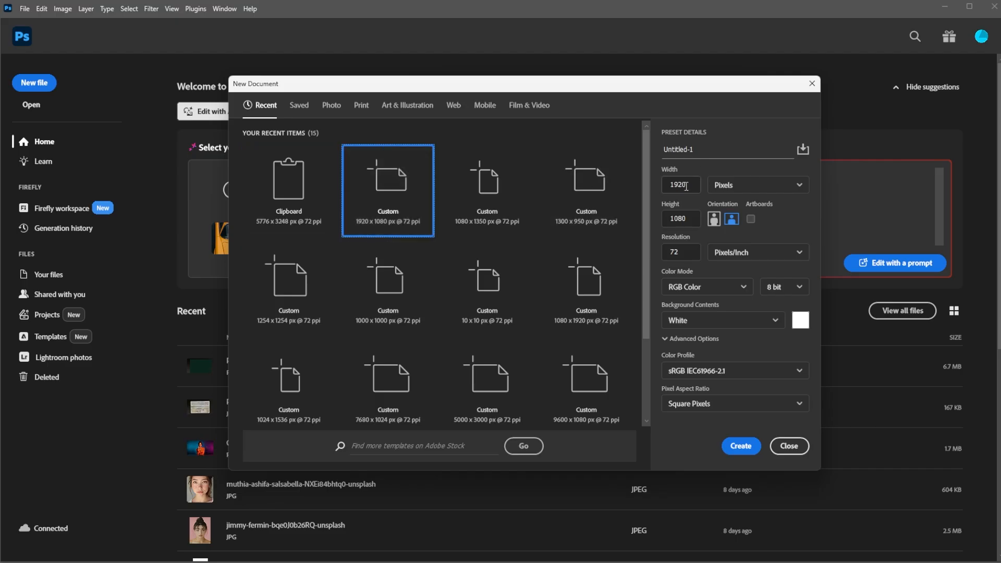
pyautogui.click(741, 446)
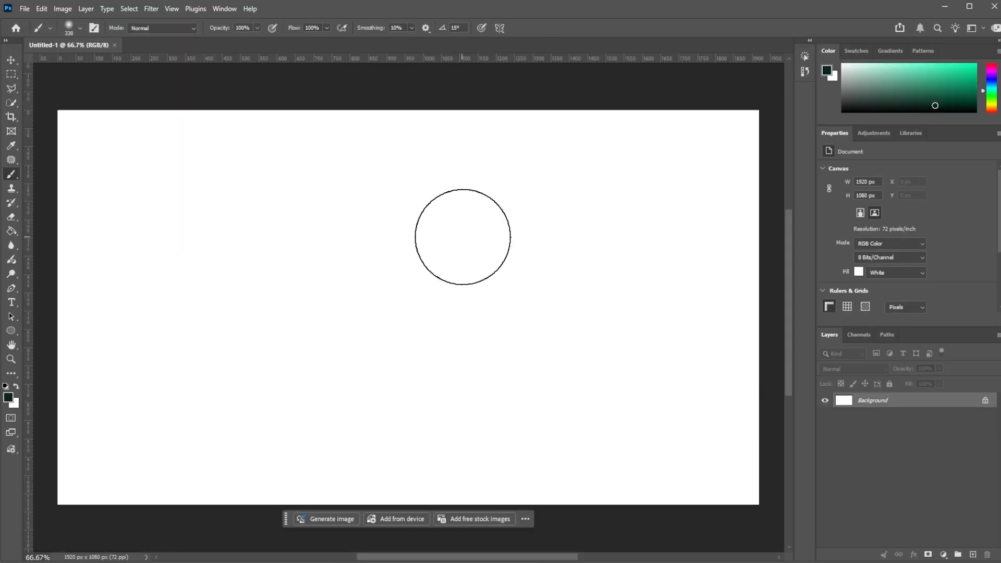
pyautogui.scroll(1, 435, 261)
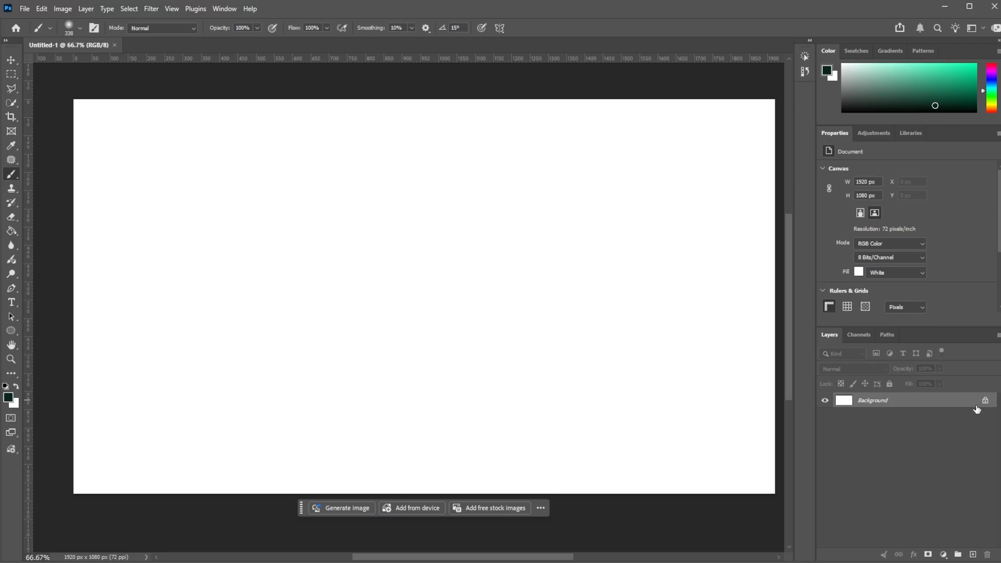
pyautogui.moveTo(973, 409)
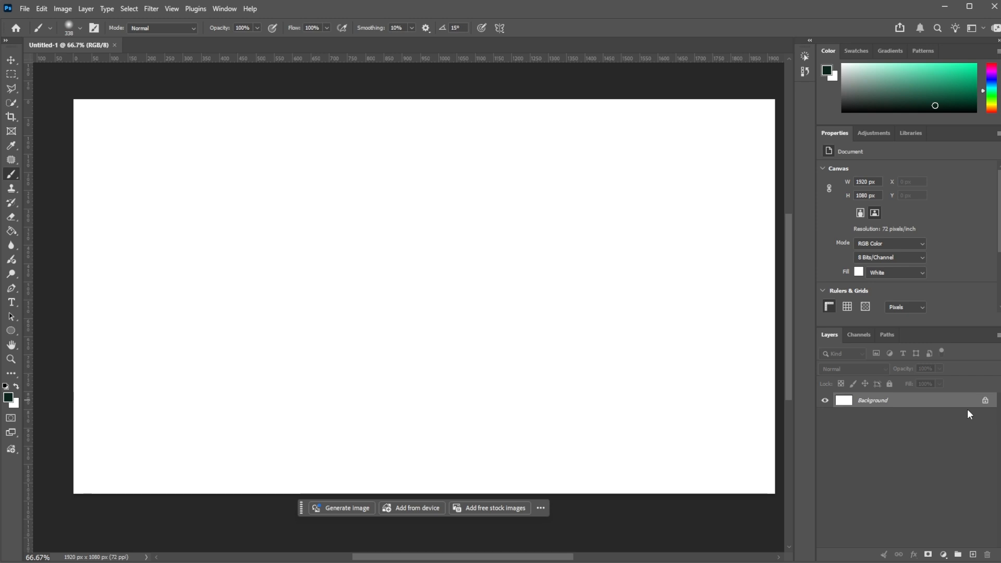
pyautogui.click(984, 401)
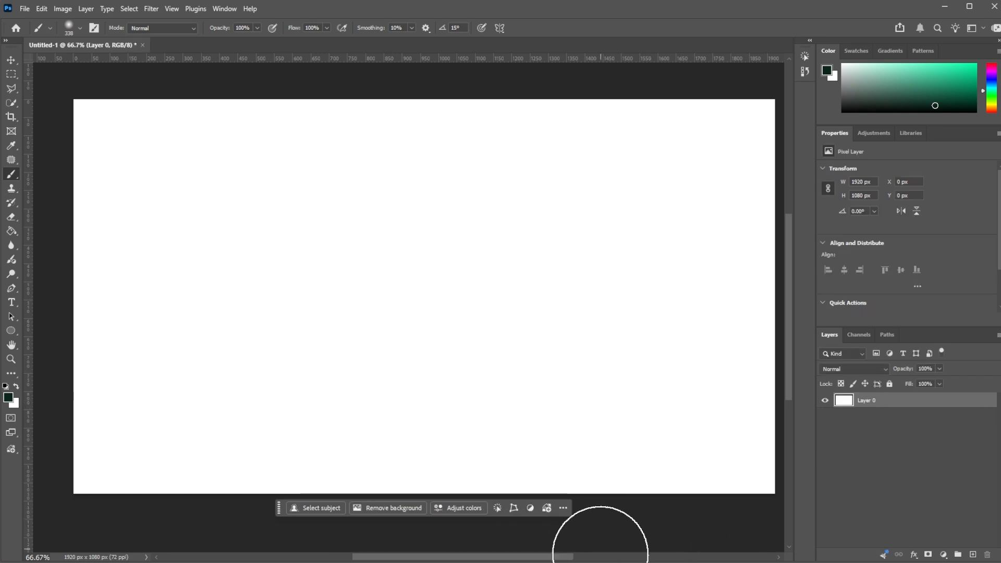
# Step: Switch to the web browser and open unsplash.com in the empty new tab
pyautogui.click(599, 561)
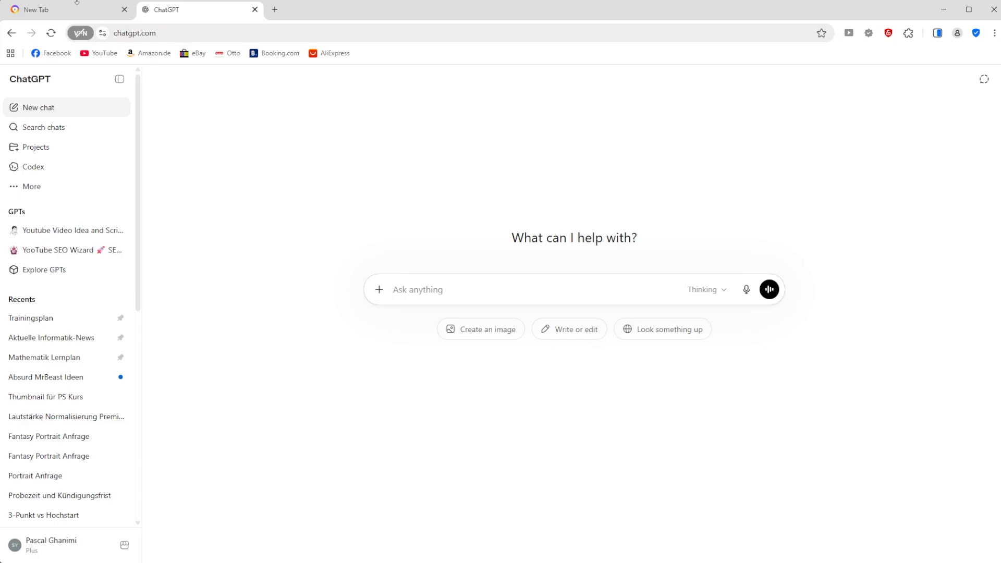
pyautogui.click(61, 16)
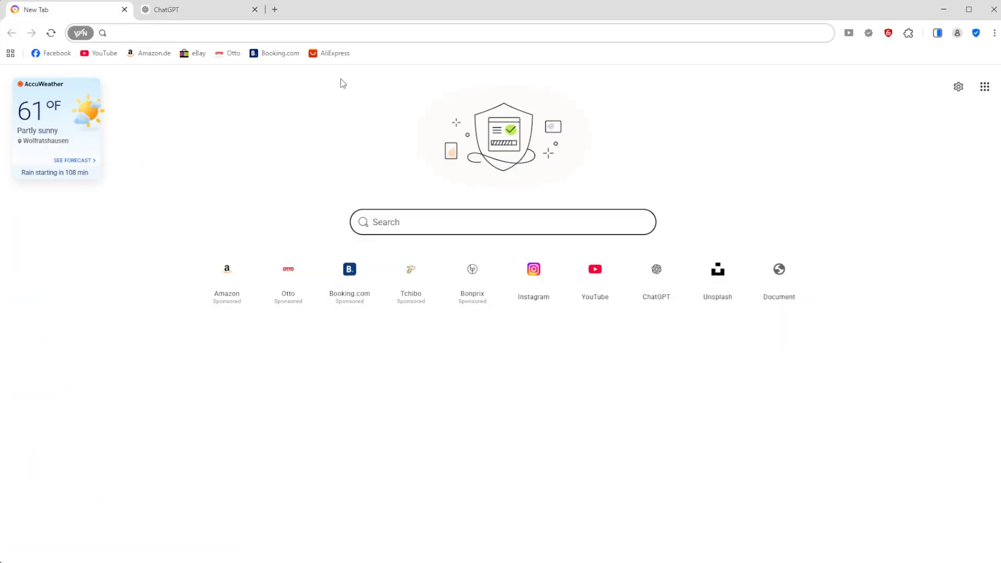
pyautogui.write('unsplash.com')
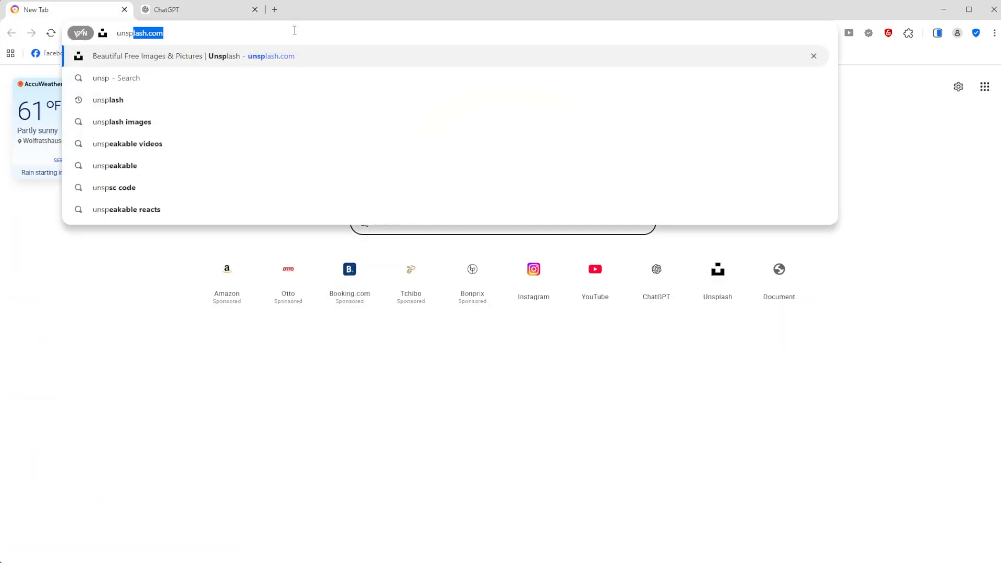
pyautogui.press('Return')
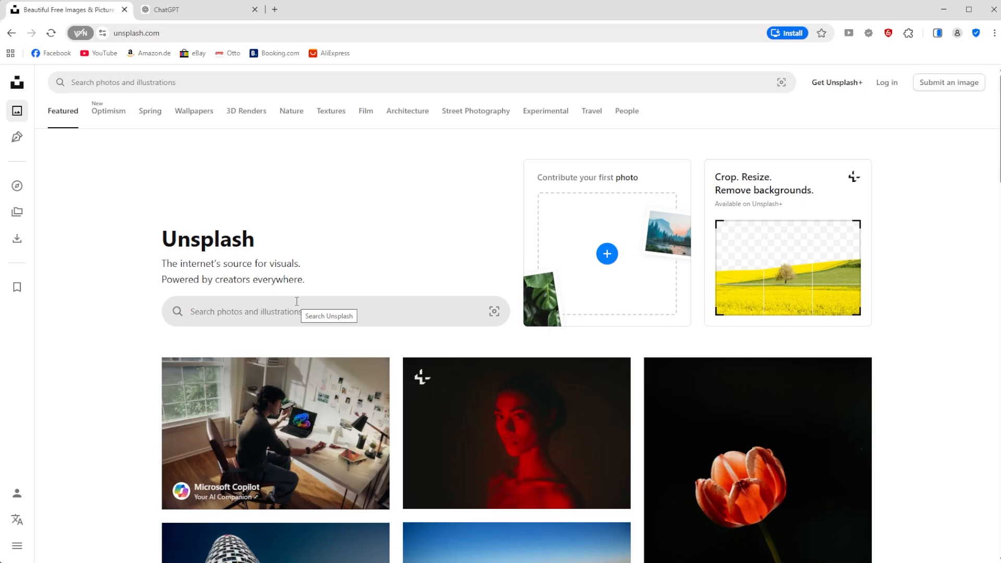
# Step: Search Unsplash for "cave entrance"
pyautogui.scroll(-2, 297, 302)
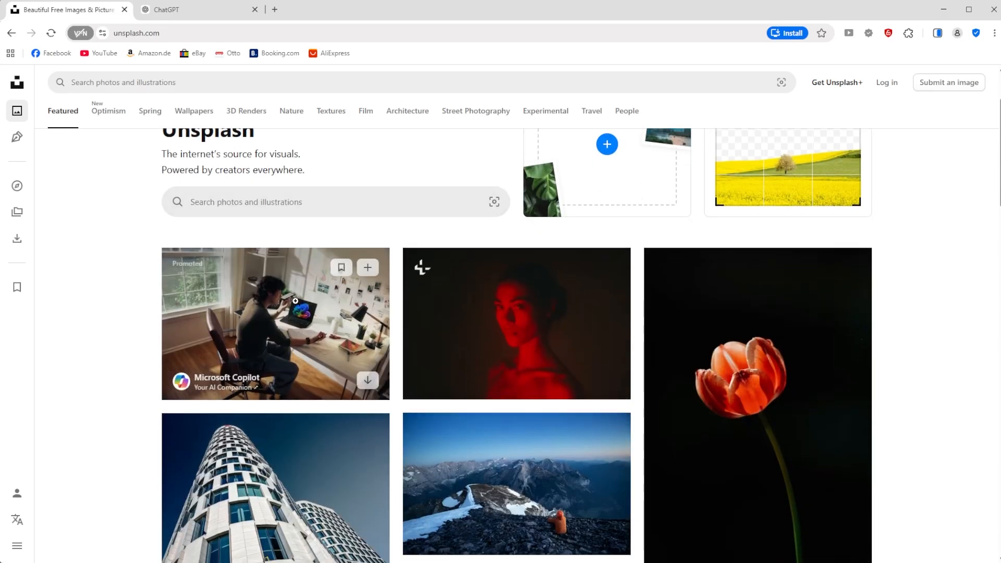
pyautogui.scroll(2, 267, 246)
pyautogui.click(263, 311)
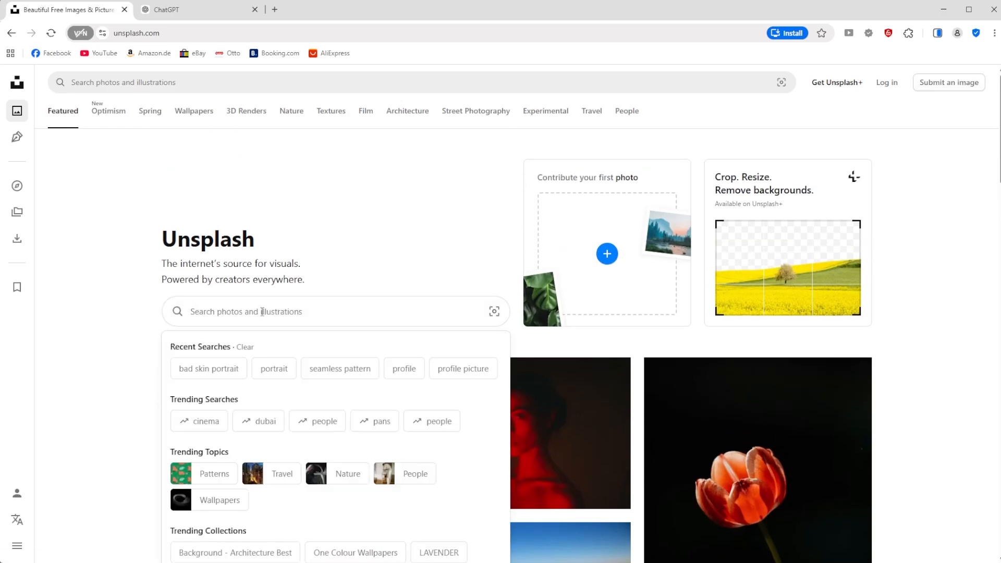
pyautogui.write('cave ent')
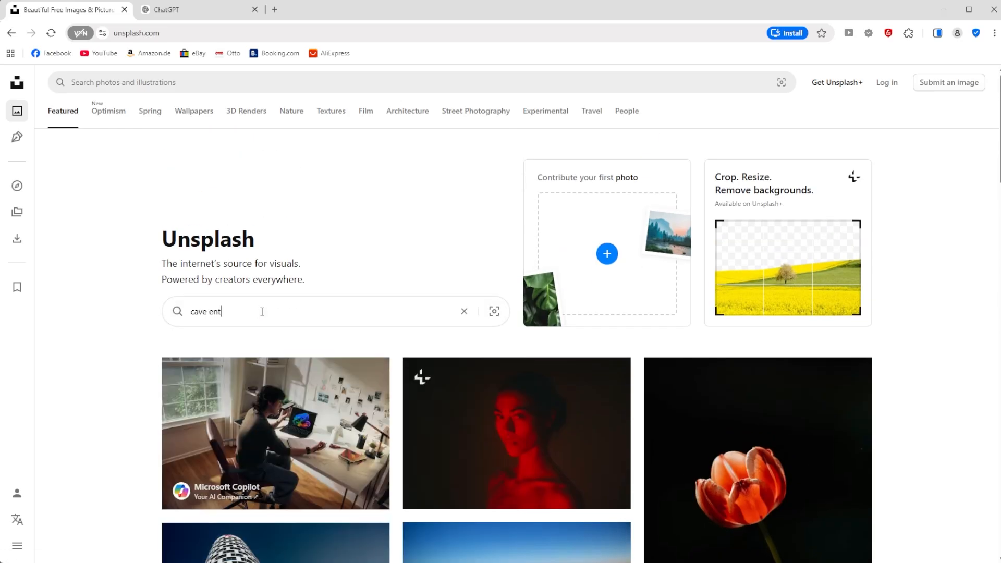
pyautogui.write('rance')
pyautogui.press('Return')
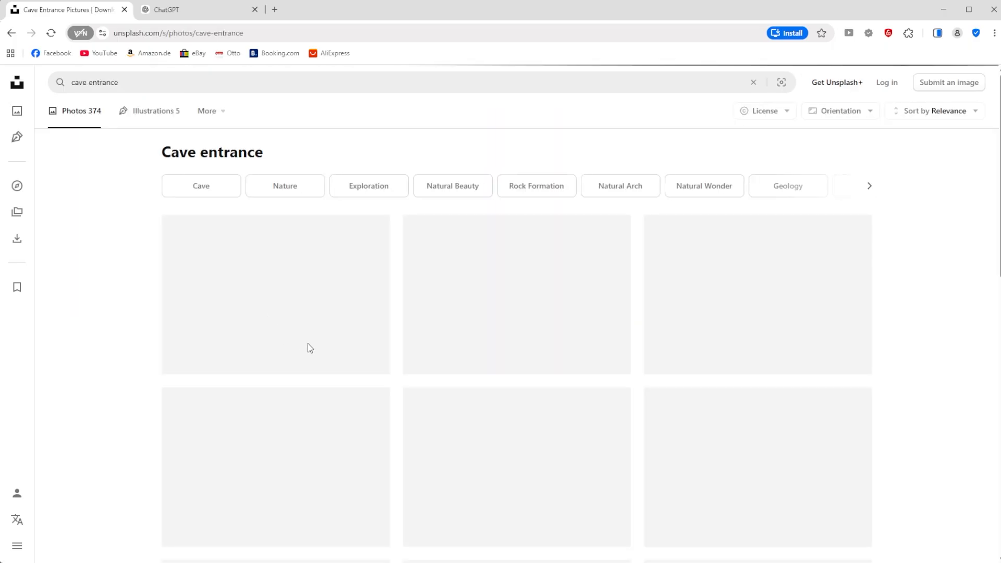
# Step: Find the photo of a dark cave entrance in a rocky cliff among the results, open it and copy the image
pyautogui.scroll(-10, 606, 341)
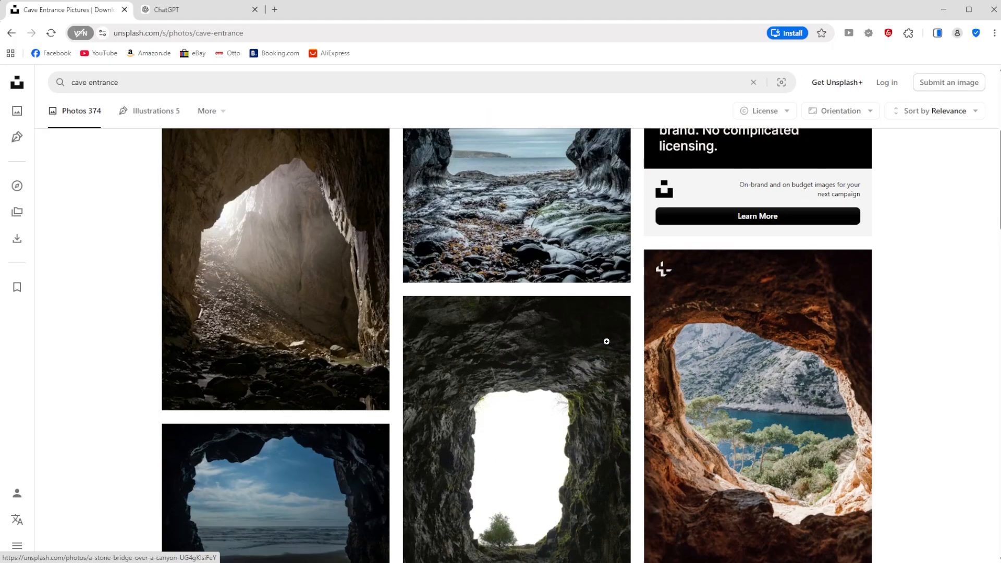
pyautogui.scroll(-15, 606, 341)
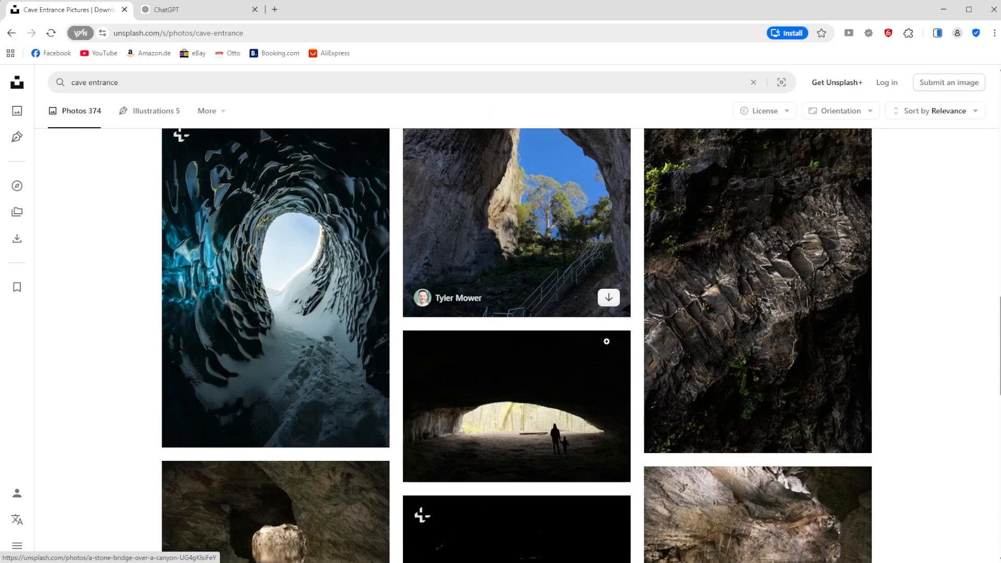
pyautogui.scroll(-5, 607, 344)
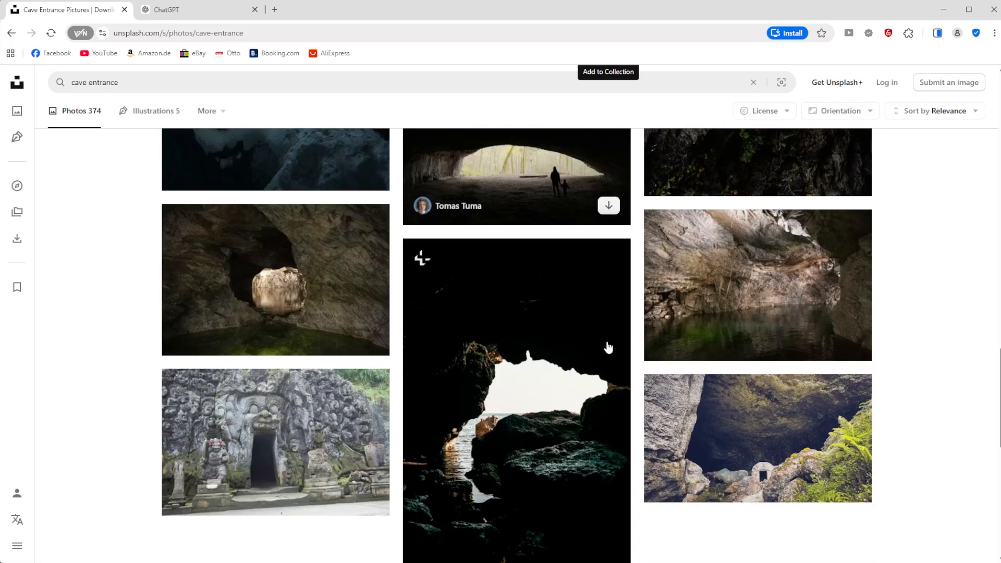
pyautogui.scroll(-3, 606, 341)
pyautogui.scroll(-3, 606, 341)
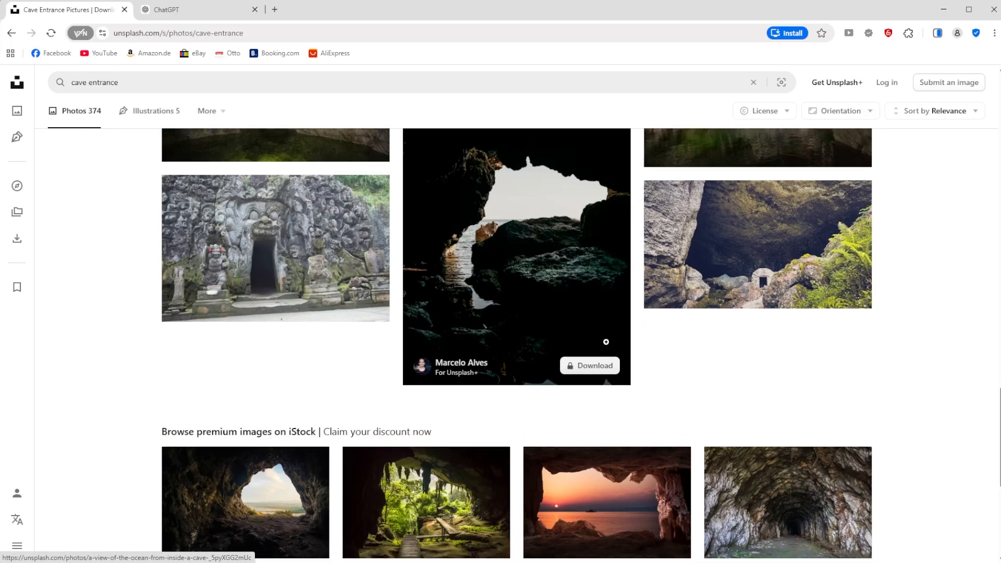
pyautogui.scroll(-5, 714, 319)
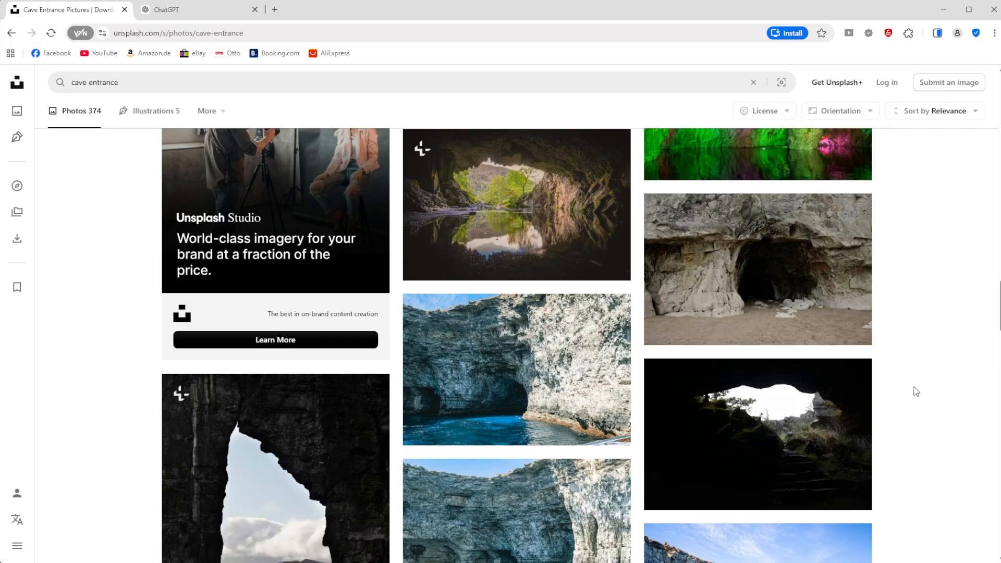
pyautogui.click(763, 278)
pyautogui.rightClick(521, 272)
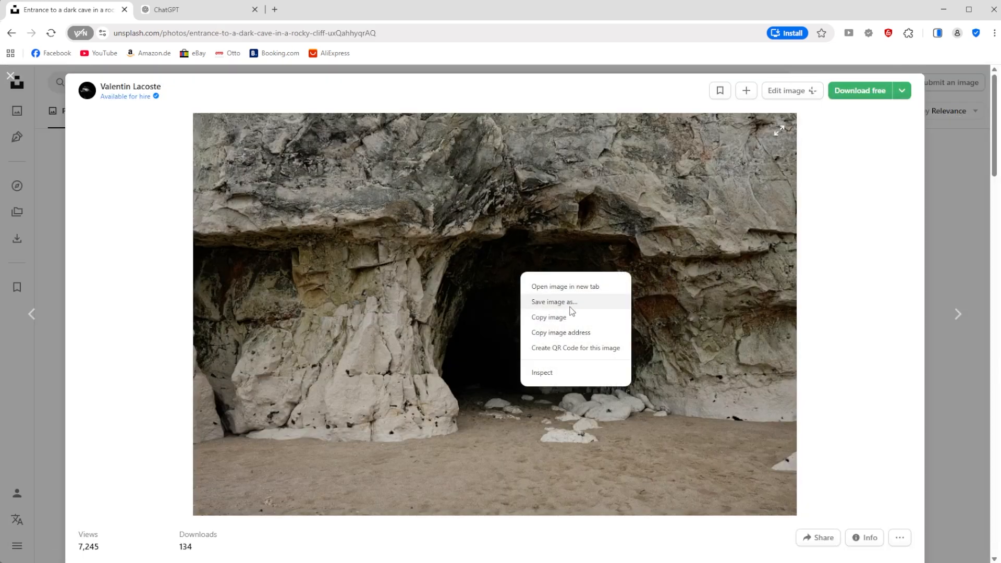
pyautogui.click(572, 316)
# Step: Paste the copied cave photo into the ChatGPT prompt, recheck the original on Unsplash and return to the chat
pyautogui.click(191, 15)
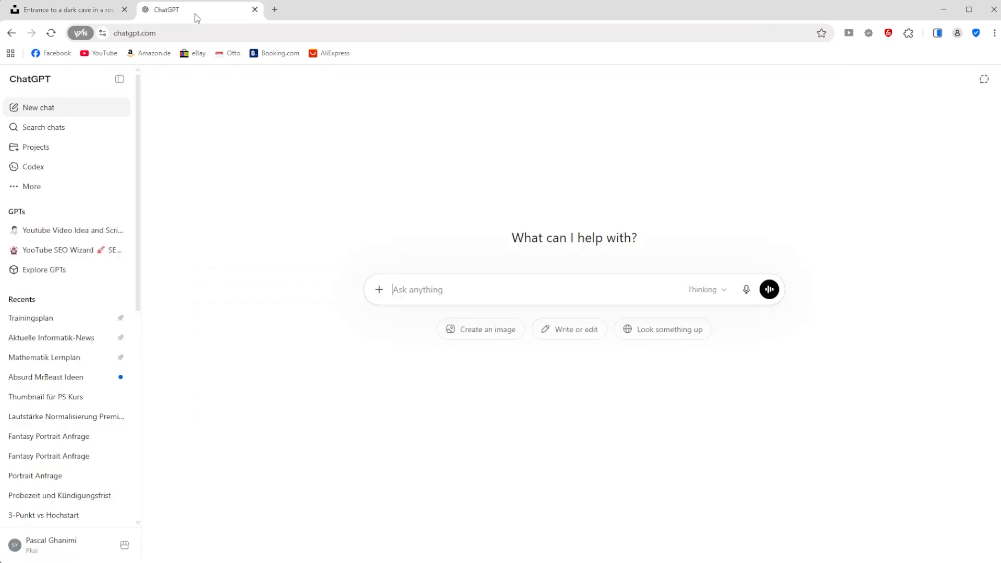
pyautogui.hotkey('ctrl', 'v')
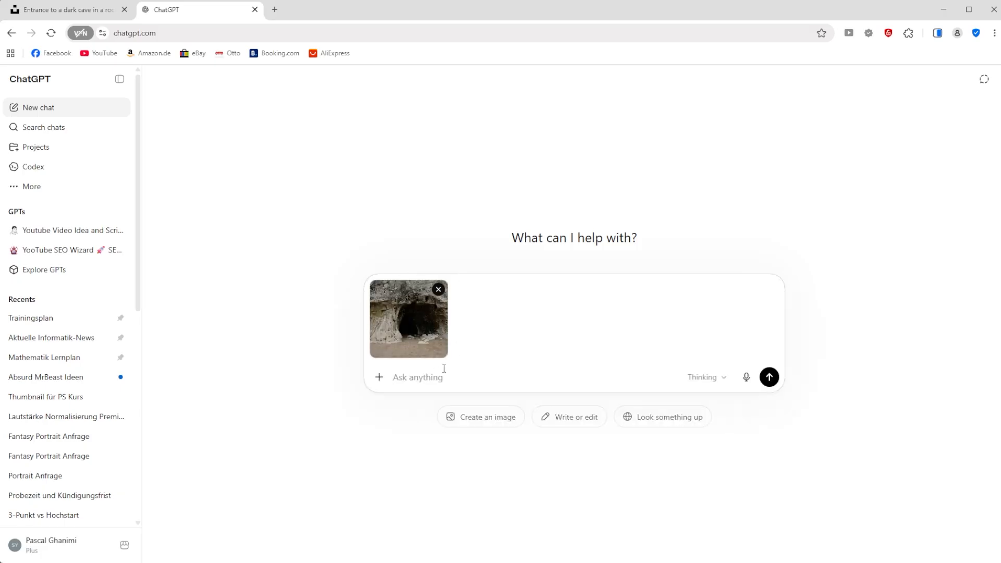
pyautogui.click(106, 2)
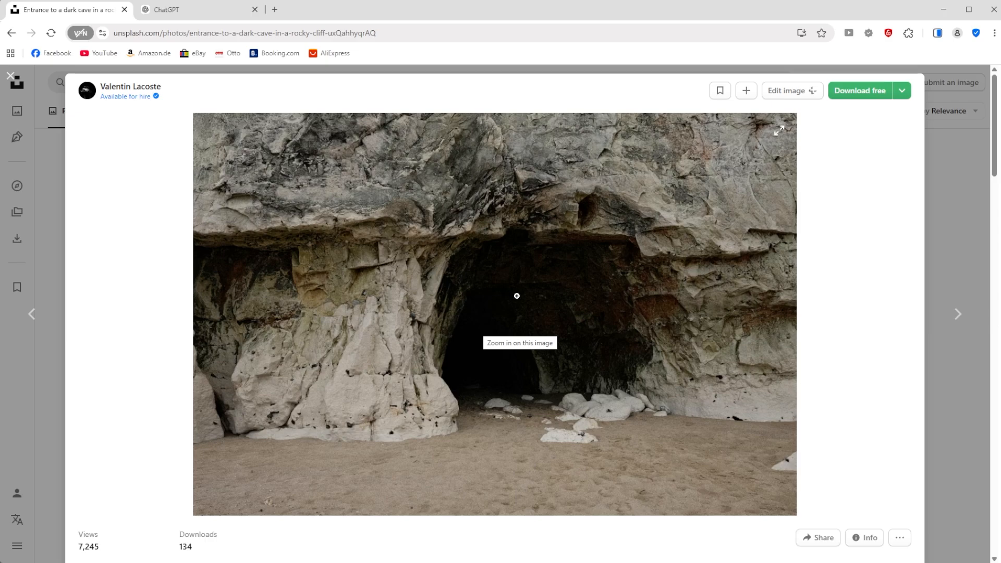
pyautogui.click(167, 10)
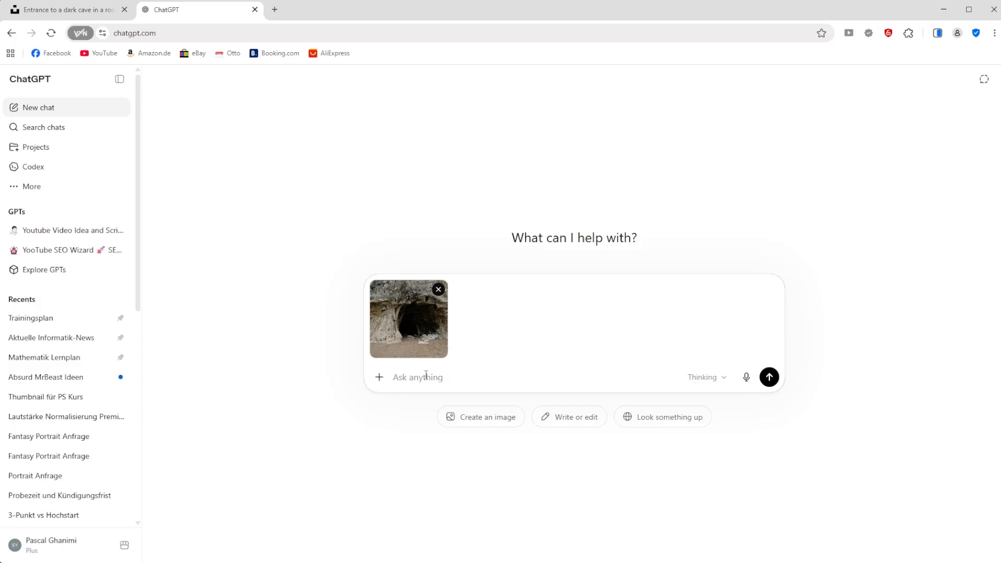
# Step: Begin the prompt with "turn this cave into an ice scenery, the cave entrance should be centered"
pyautogui.write('turn this cave into an ice scenery, the cave ent')
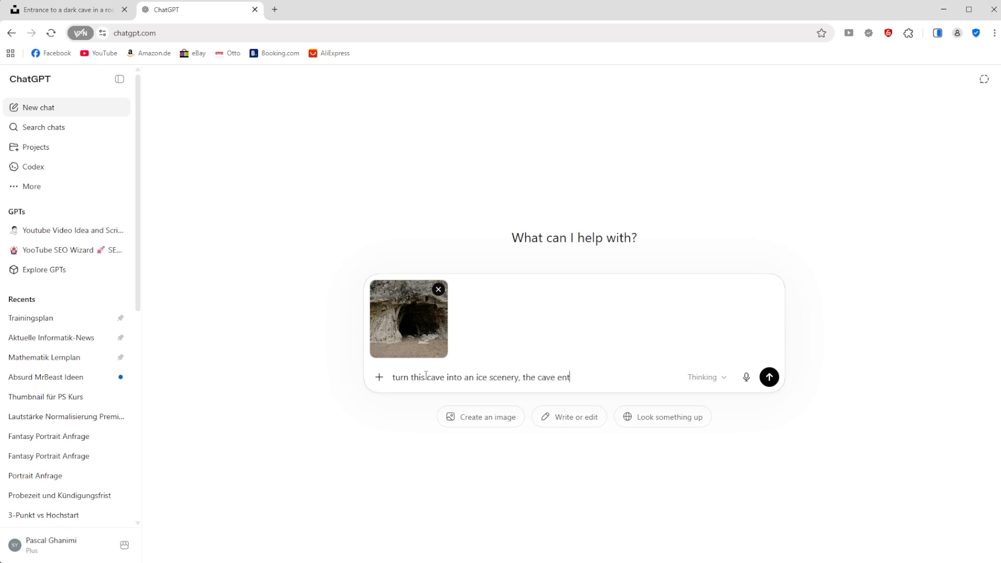
pyautogui.write('rance should be centered, everything sh')
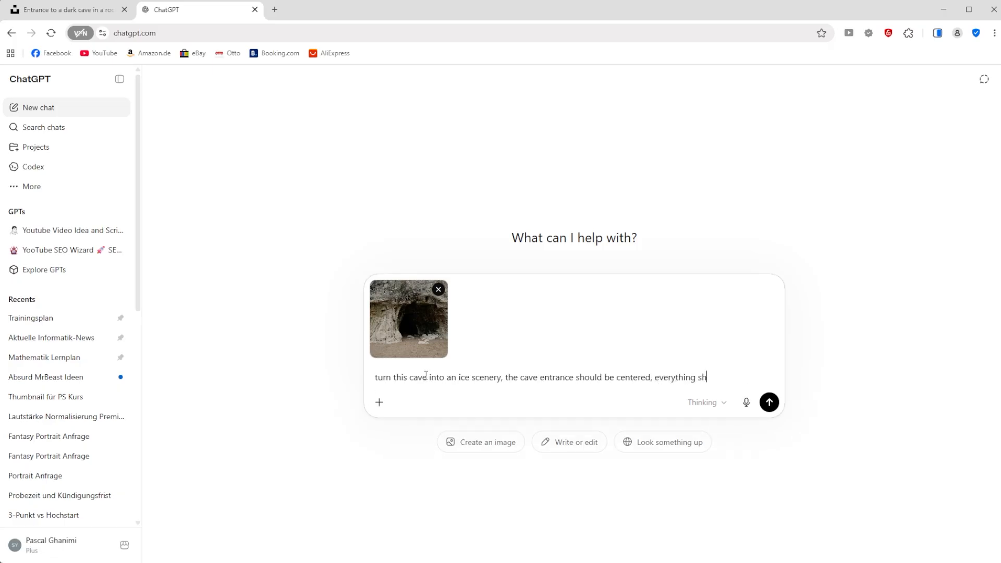
pyautogui.write('ould be winter and ice or s')
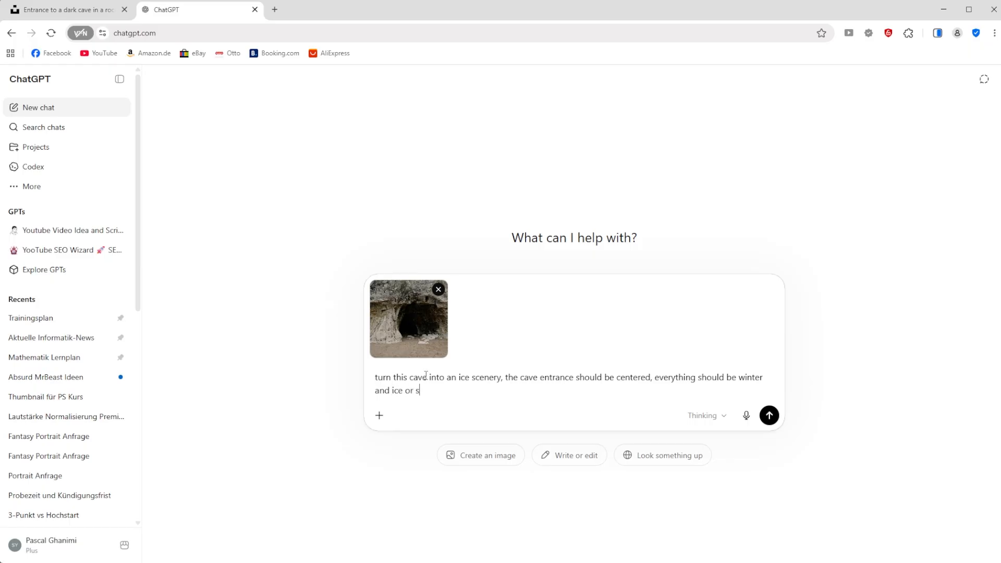
pyautogui.write('now and it should have an asp')
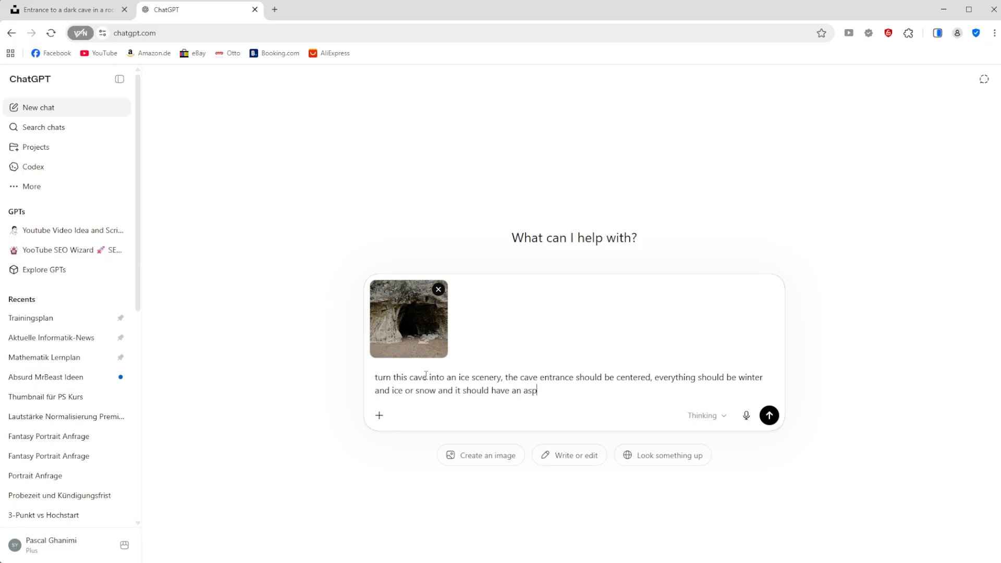
pyautogui.write('ect ratio of 16:9')
# Step: Add ", everything should be winter and ice or snow and it should have an aspect ratio of 16:9" to the prompt and send it
pyautogui.press('Return')
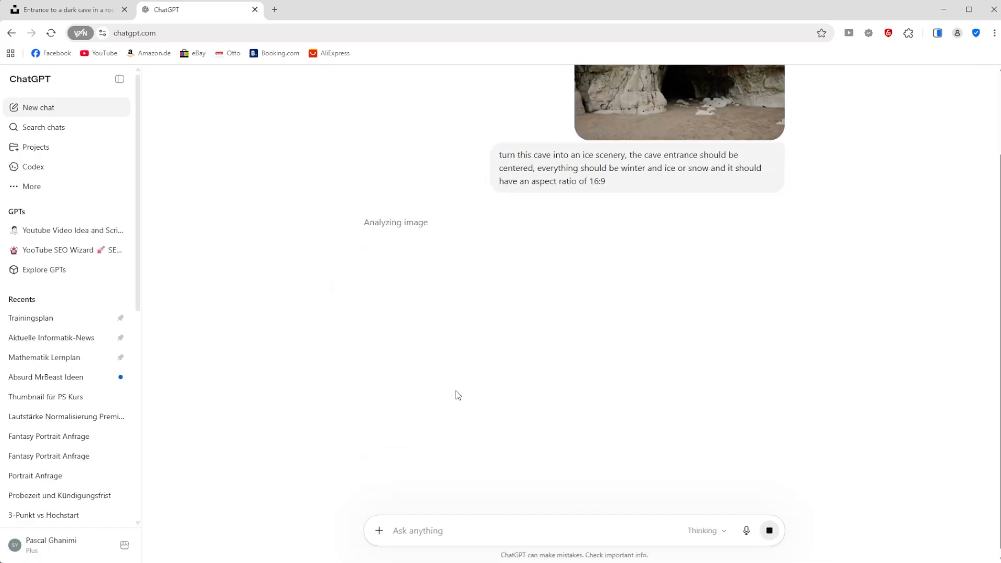
# Step: Review the aspect ratio in the sent prompt, the model options, the source photo and the generated image
pyautogui.doubleClick(593, 181)
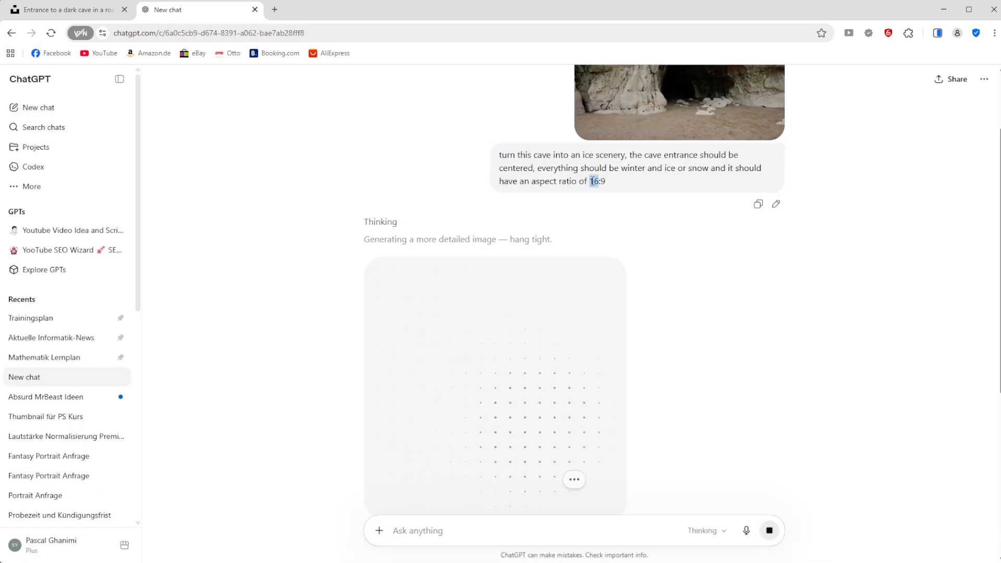
pyautogui.click(592, 182)
pyautogui.click(714, 532)
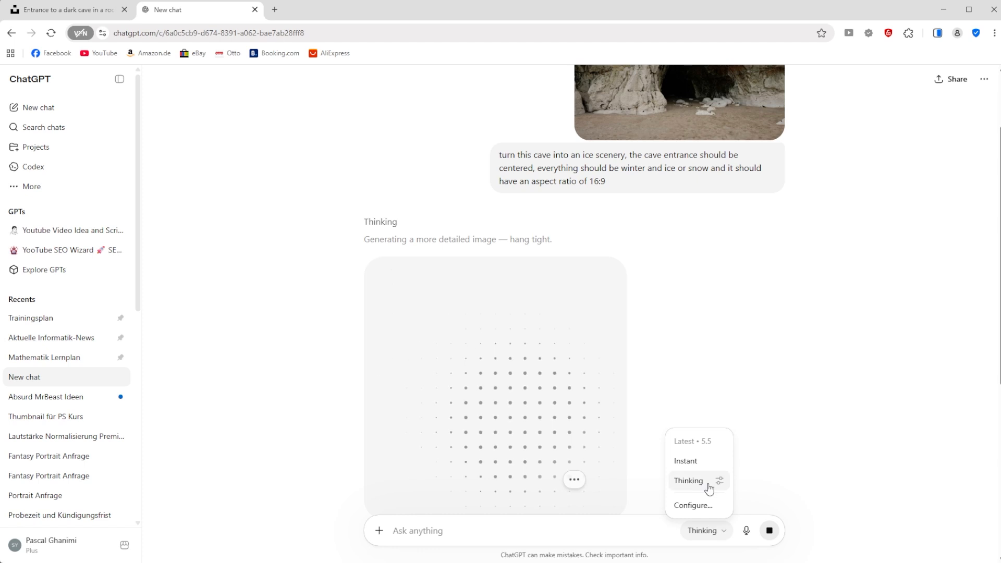
pyautogui.click(627, 535)
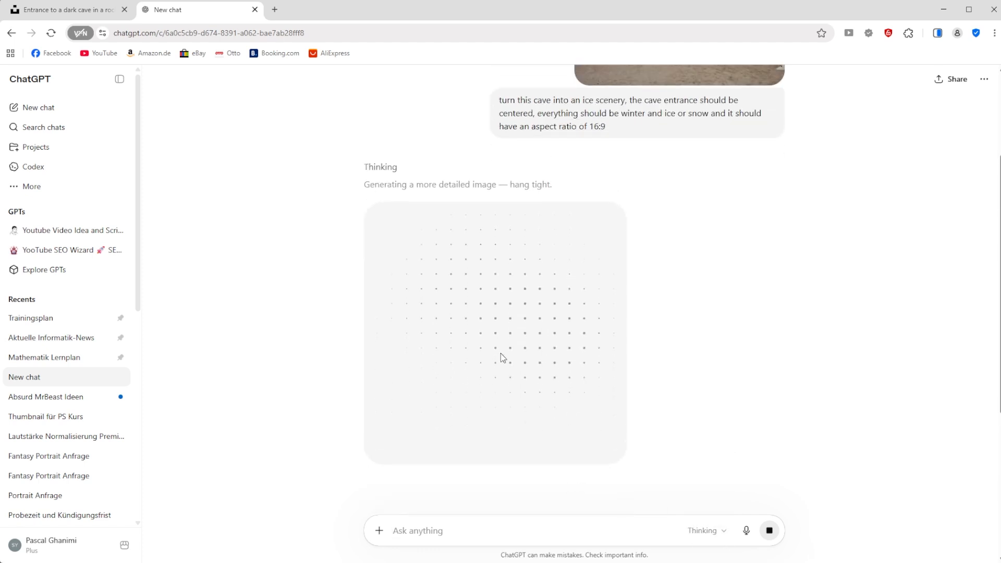
pyautogui.scroll(3, 500, 353)
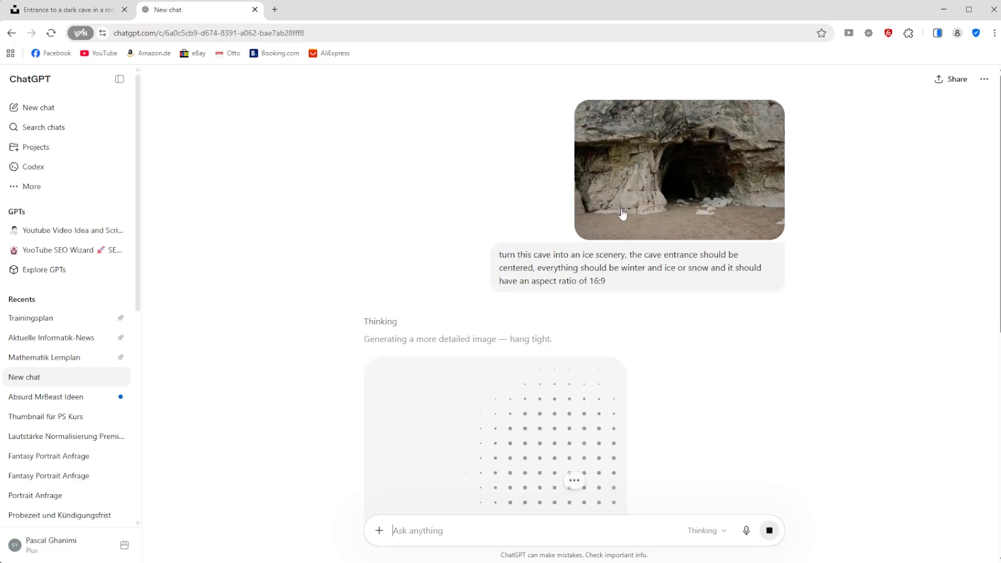
pyautogui.scroll(-3, 552, 295)
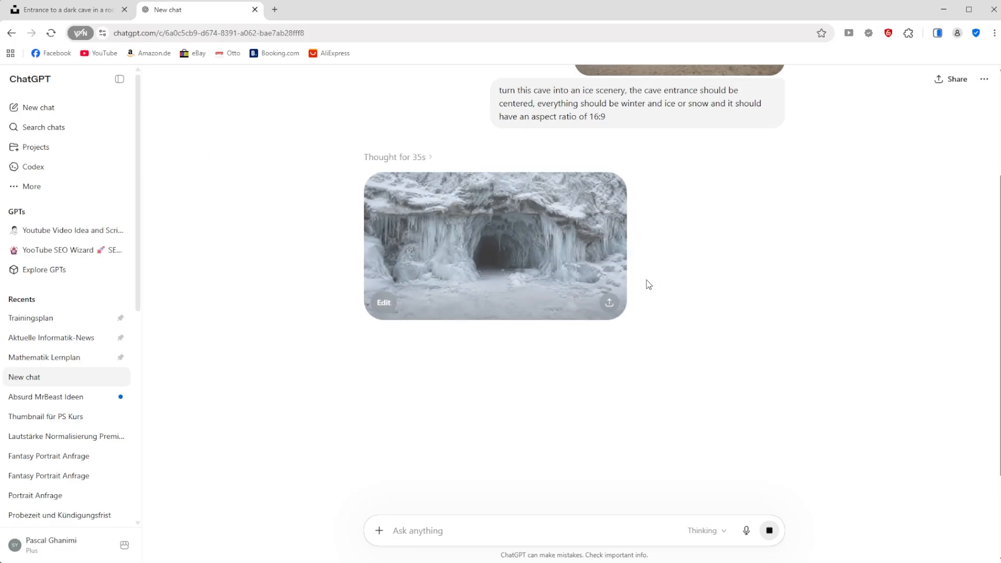
# Step: View the generated ice cave enlarged, and attach the Face, P1013237, P1013240, P1013243, P1013244 and P1013245 images to the ChatGPT prompt
pyautogui.click(559, 262)
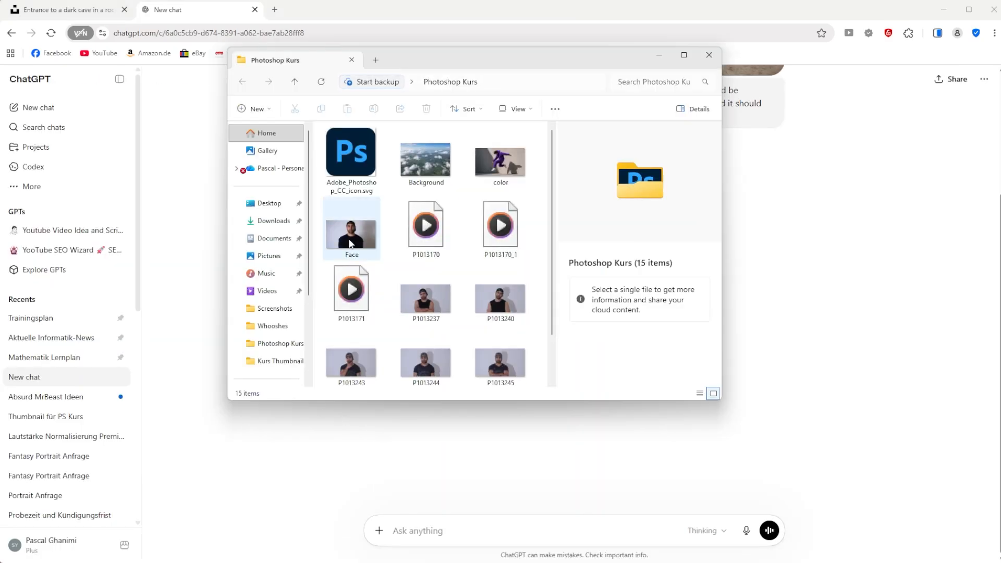
pyautogui.click(352, 229)
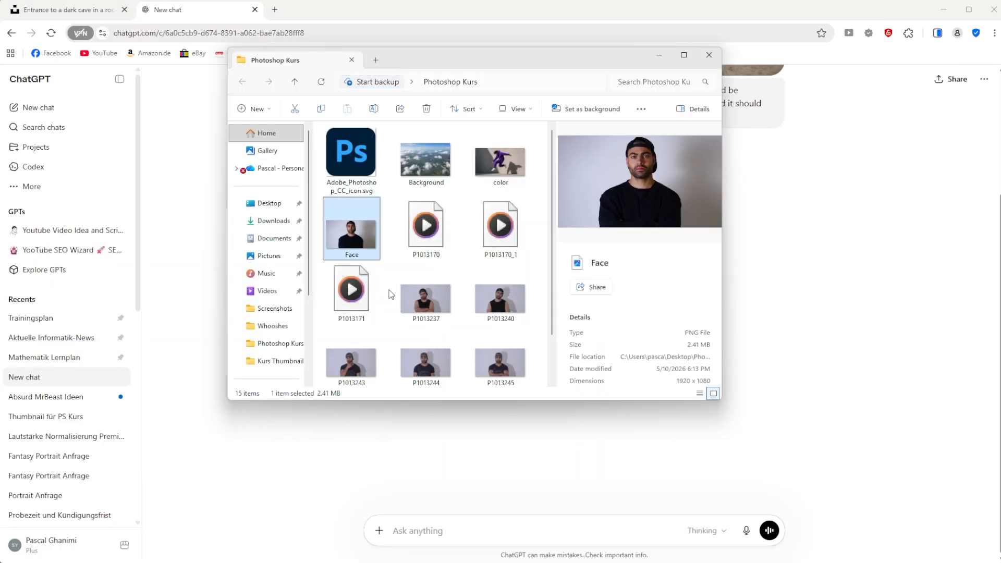
pyautogui.keyDown('ctrl'); pyautogui.click(424, 299); pyautogui.keyUp('ctrl')
pyautogui.keyDown('ctrl'); pyautogui.click(499, 298); pyautogui.keyUp('ctrl')
pyautogui.keyDown('ctrl'); pyautogui.click(351, 362); pyautogui.keyUp('ctrl')
pyautogui.keyDown('ctrl'); pyautogui.click(422, 366); pyautogui.keyUp('ctrl')
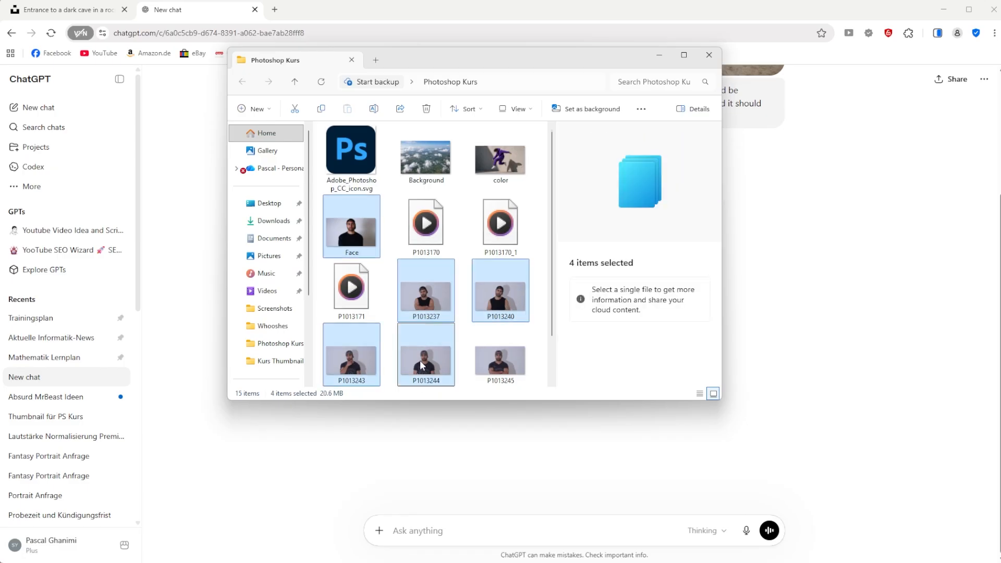
pyautogui.keyDown('ctrl'); pyautogui.click(499, 362); pyautogui.keyUp('ctrl')
pyautogui.moveTo(499, 362); pyautogui.dragTo(556, 468)
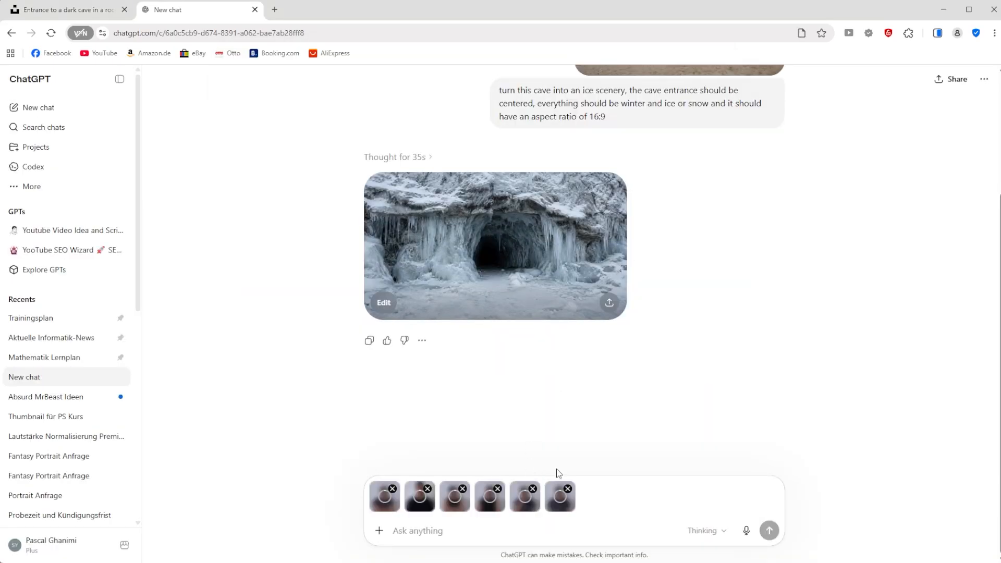
# Step: Examine the poses and outfits in the attached portraits, from Face.png and P1013237 through P1013245, in the image viewer
pyautogui.hotkey('alt', 'Tab')
pyautogui.click(471, 285)
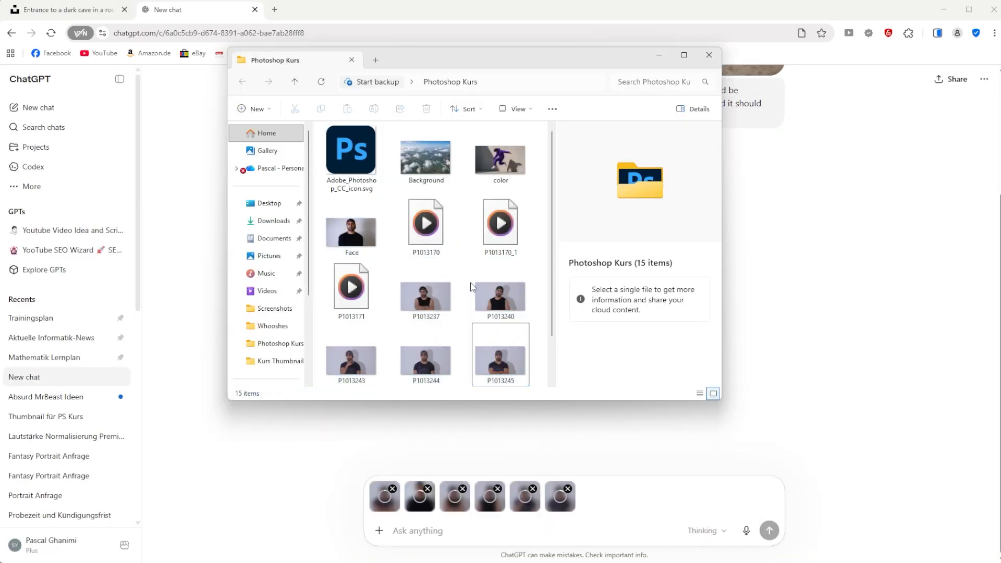
pyautogui.doubleClick(351, 232)
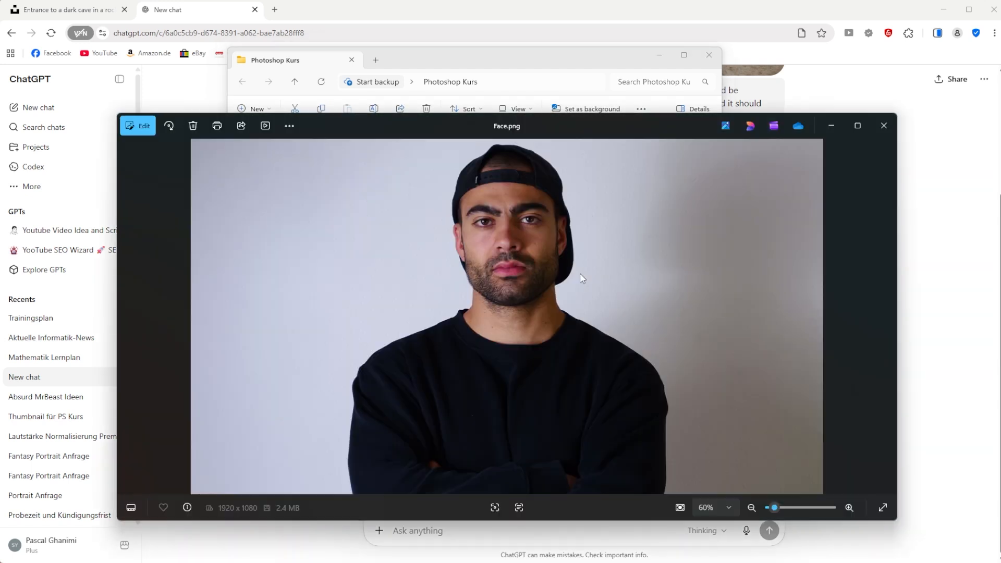
pyautogui.press('Right')
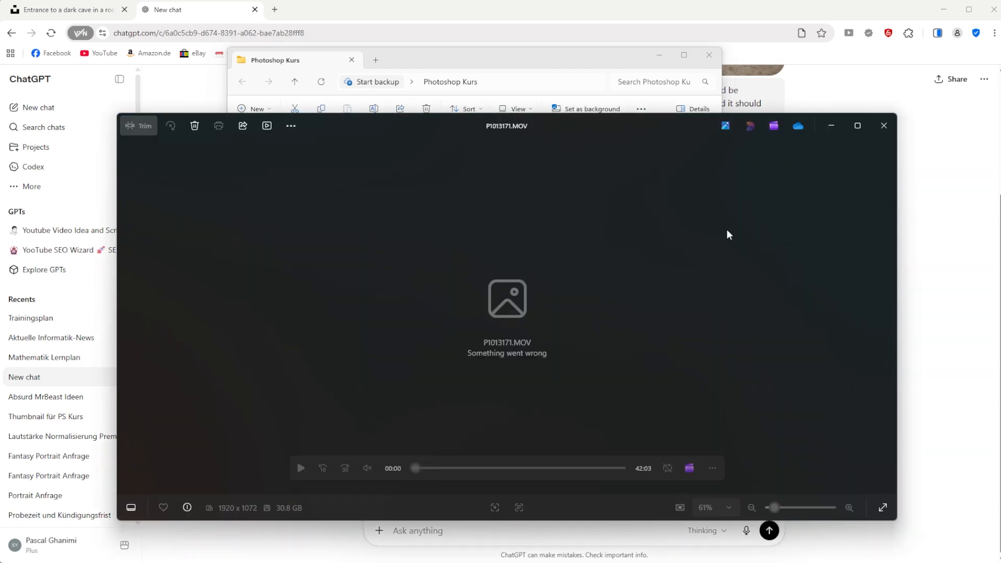
pyautogui.click(883, 126)
pyautogui.doubleClick(497, 287)
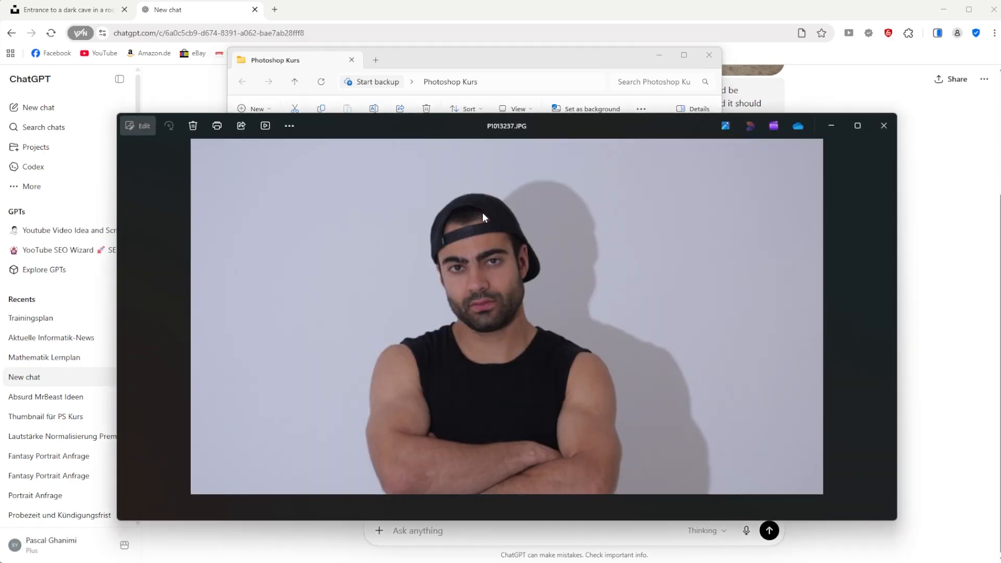
pyautogui.press('Right')
pyautogui.press('Right')
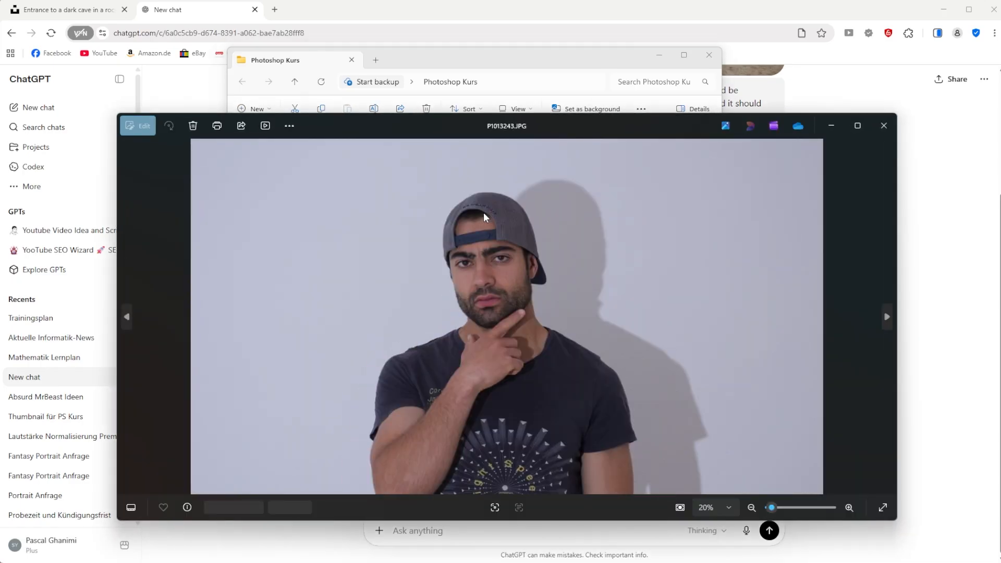
pyautogui.press('Right')
pyautogui.press('Right')
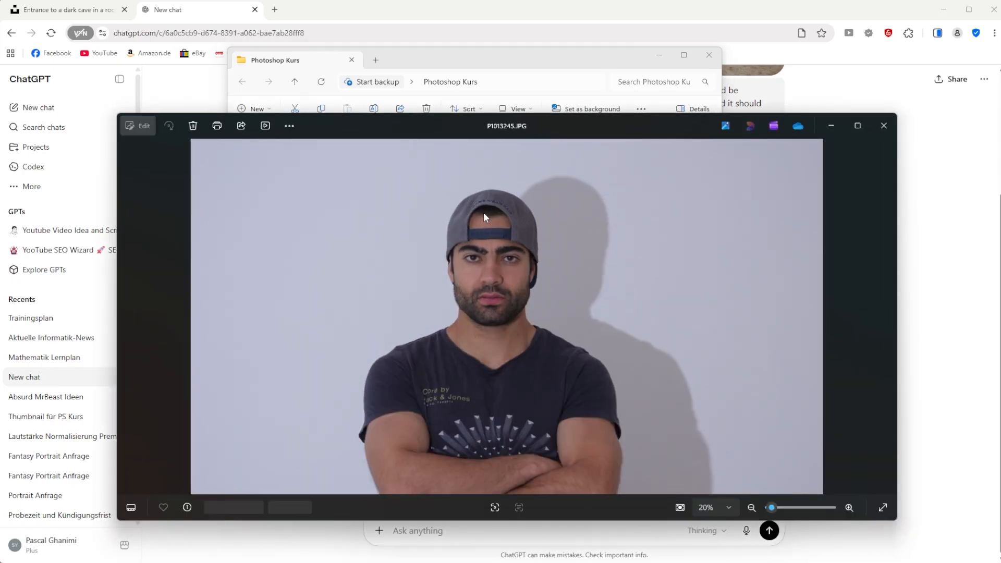
pyautogui.press('Left')
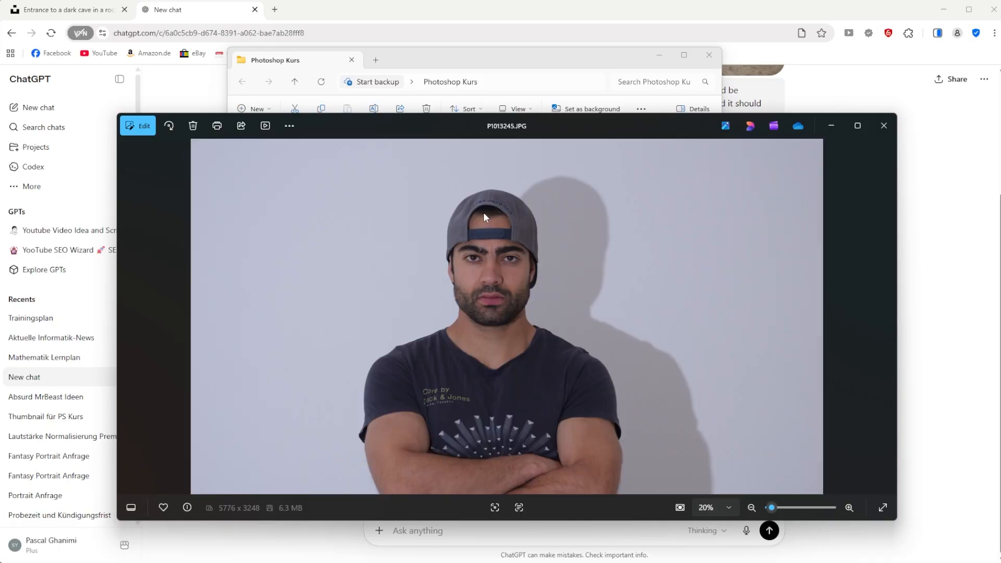
pyautogui.click(882, 125)
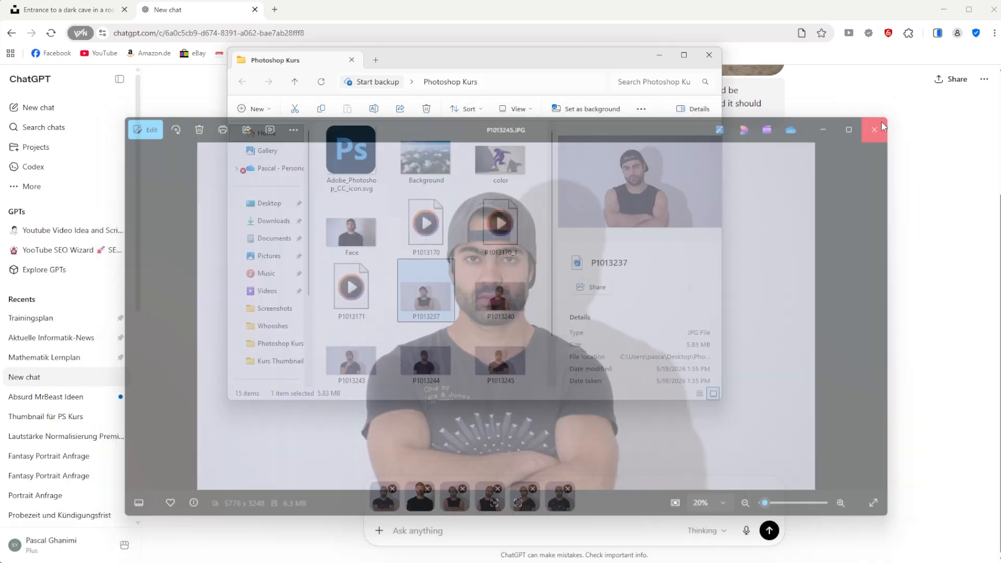
# Step: Begin the prompt with "This is me, I want to be standing in front of the cage, it is for a youtube thumbnail"
pyautogui.click(604, 519)
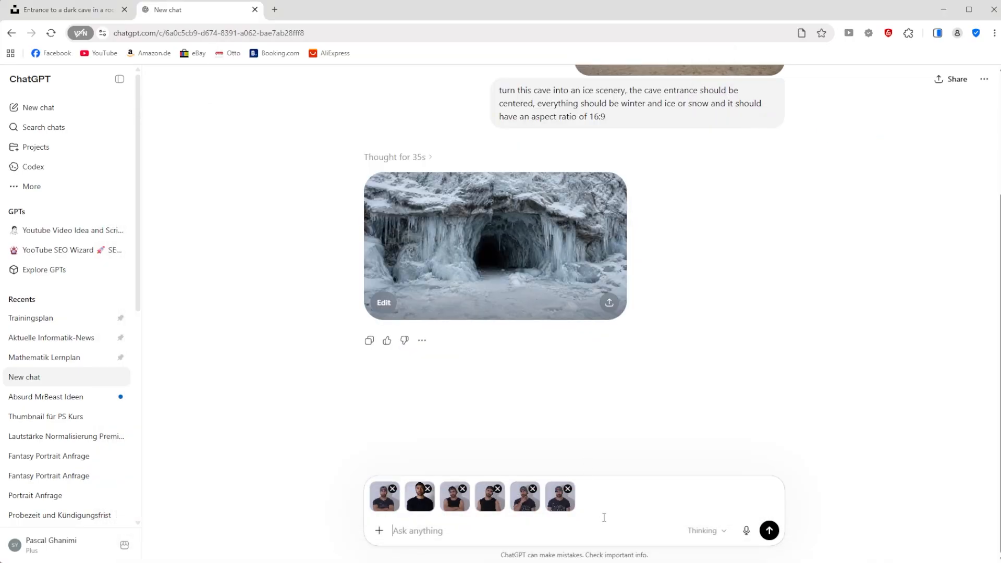
pyautogui.write('This is me, I want to be standing in front of t')
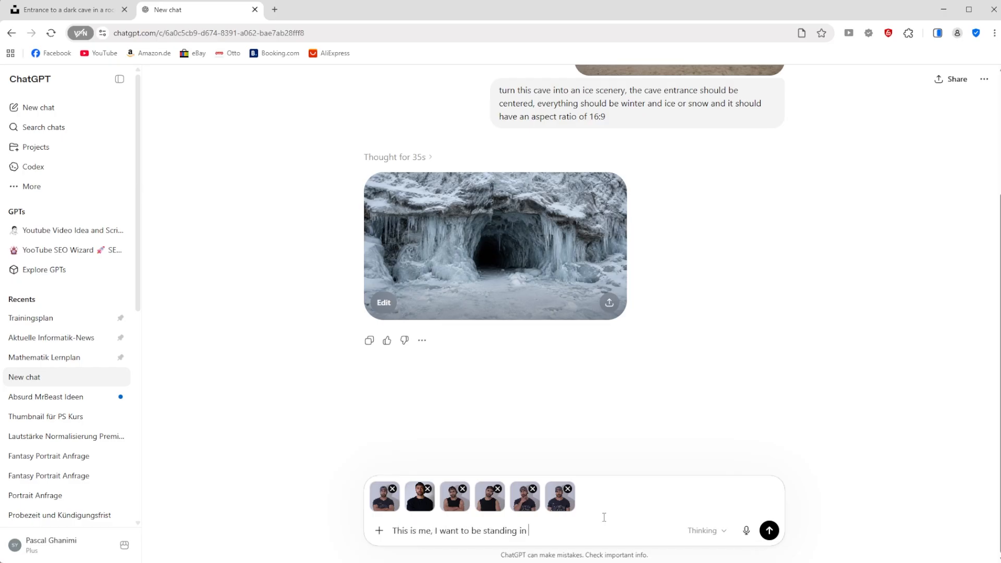
pyautogui.write('cage, it is for a youtube thumbnail, so col')
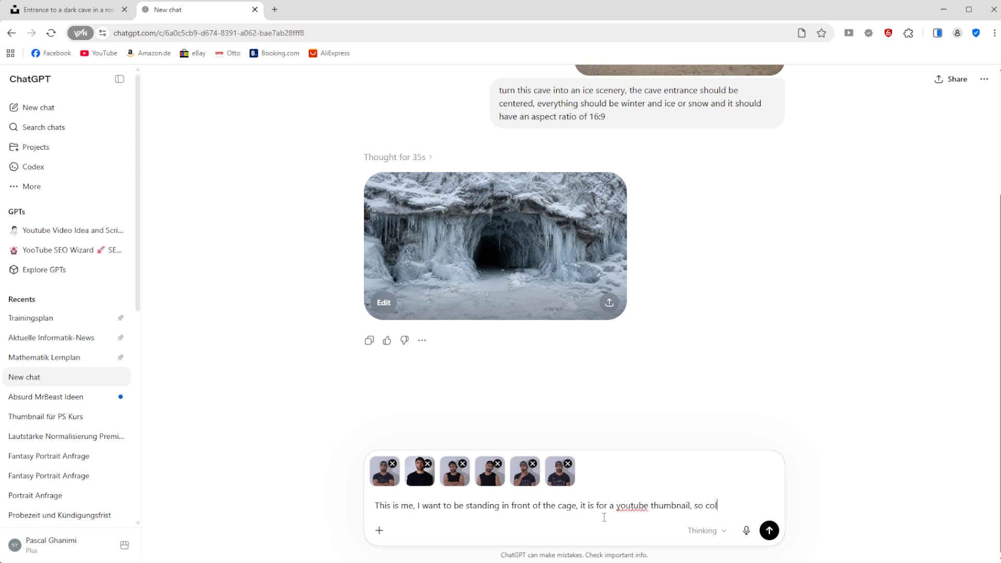
pyautogui.write('ors should be catching, I want to have a tor')
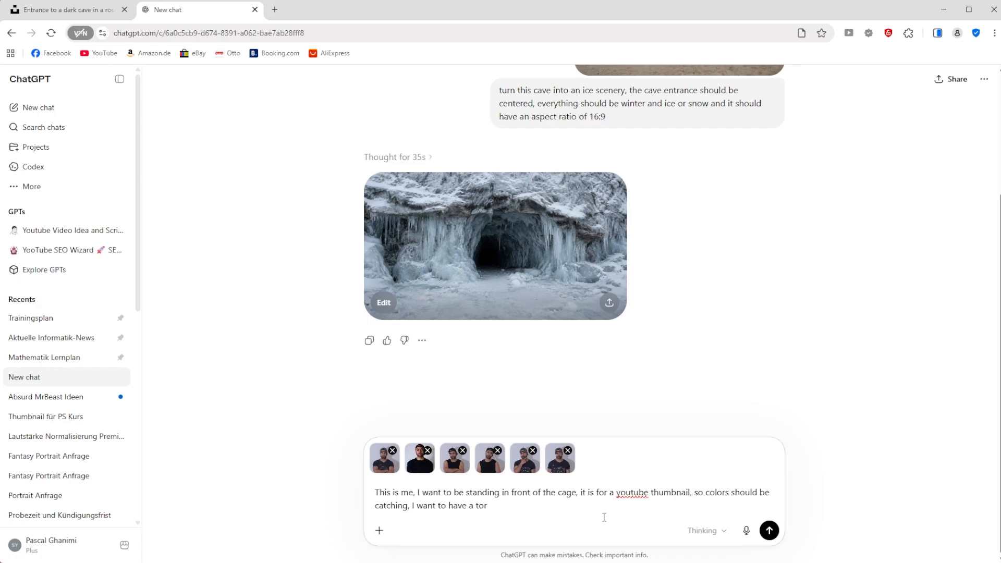
# Step: Finish the prompt asking for catching colors, a torch in the right hand, icy winter clothing and a centered pose before the cage entrance, and send it
pyautogui.write('ght hand and some winter clothing that fits an ice scenery. I w')
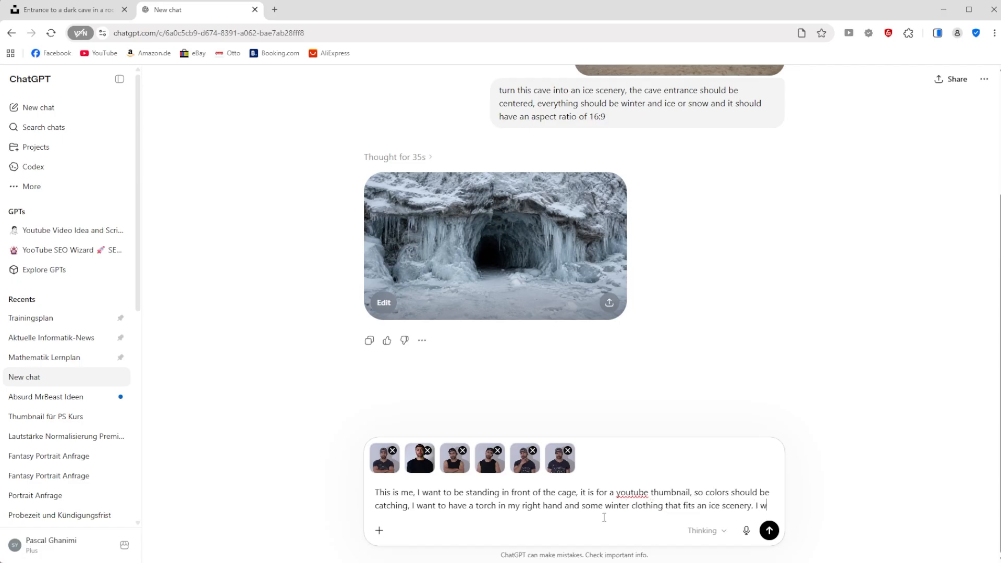
pyautogui.write('ant')
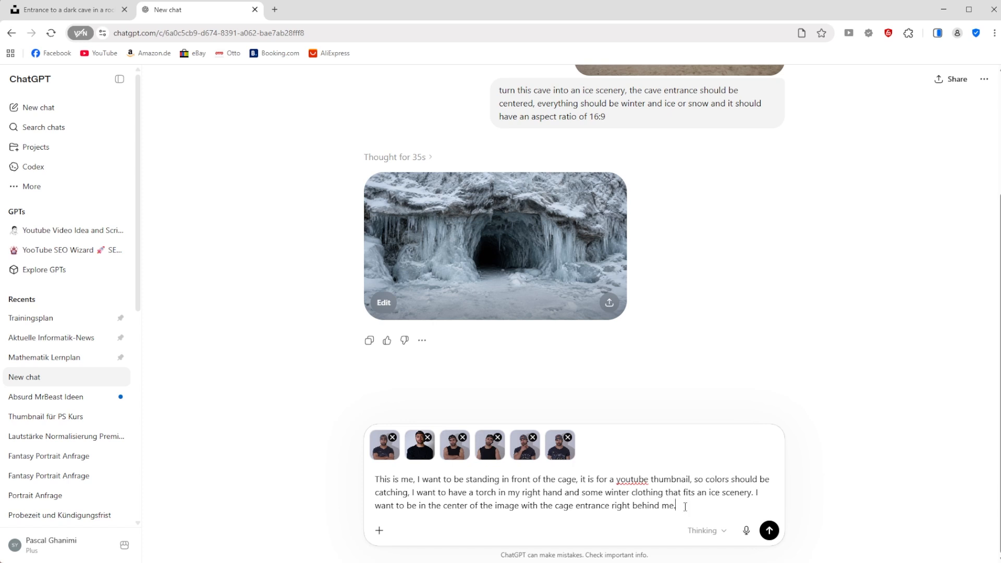
pyautogui.press('Return')
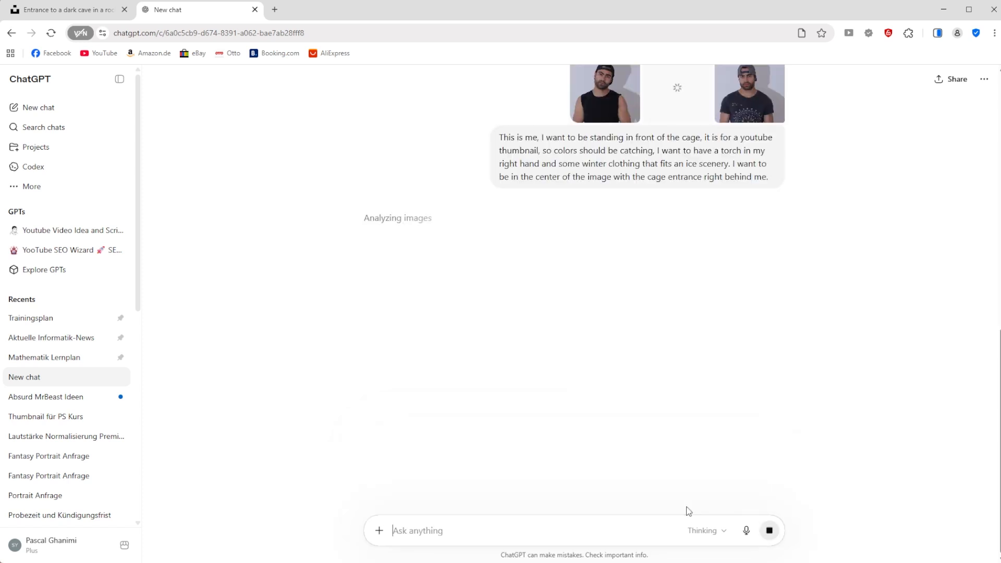
# Step: Review the ice cave image and the sent portraits in the chat, and examine the generated torchbearer image enlarged
pyautogui.scroll(5, 567, 395)
pyautogui.scroll(1, 572, 394)
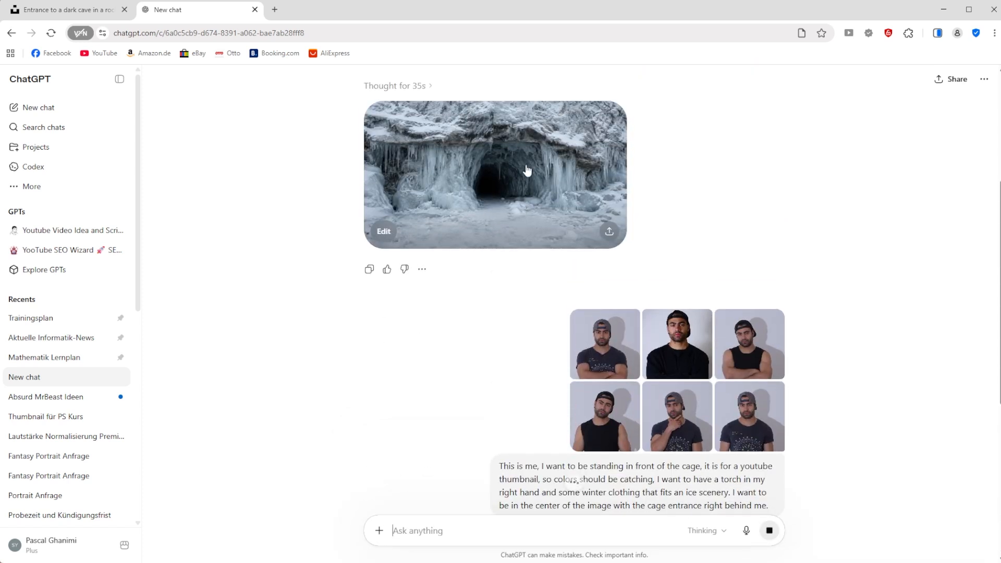
pyautogui.scroll(2, 537, 249)
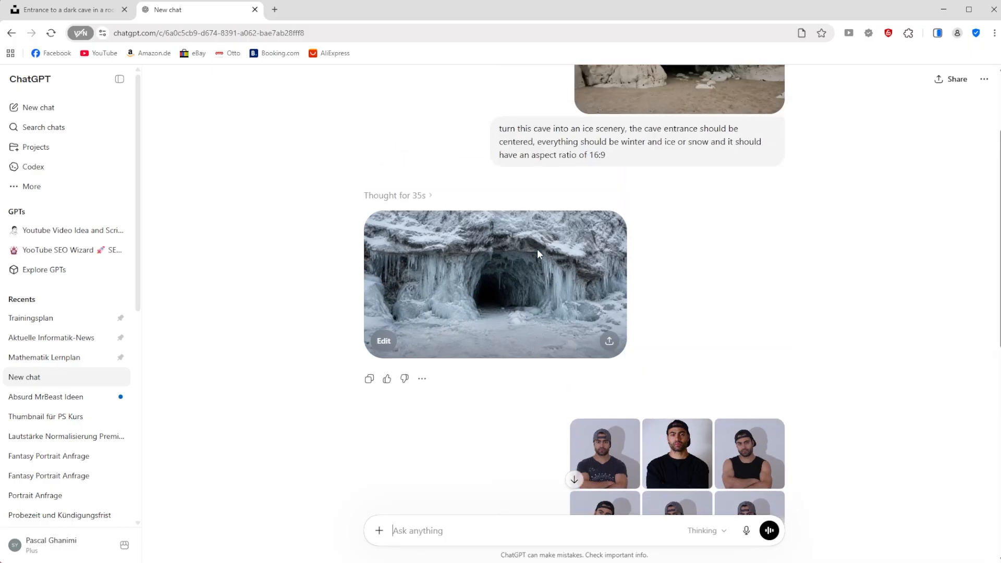
pyautogui.scroll(-6, 544, 280)
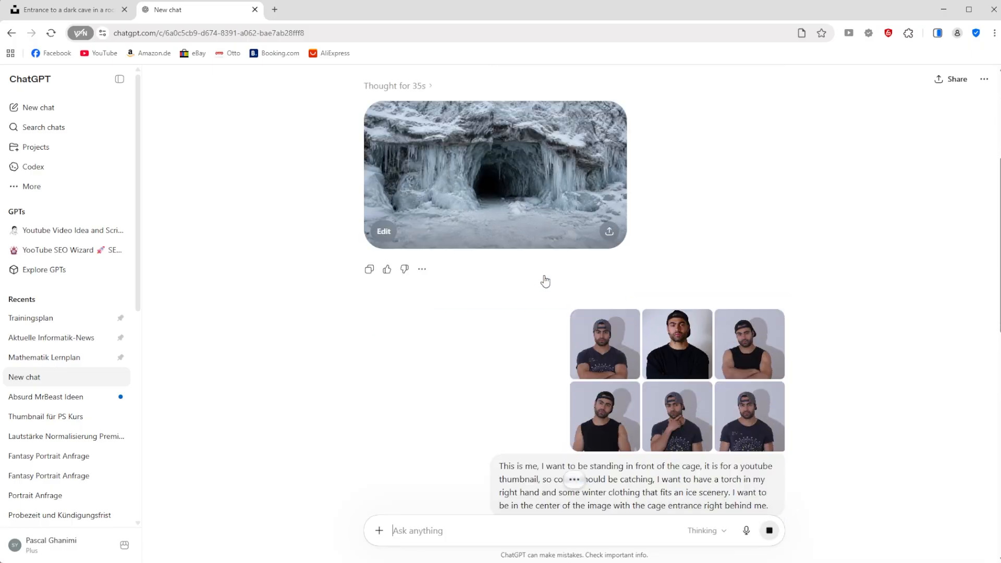
pyautogui.scroll(5, 545, 275)
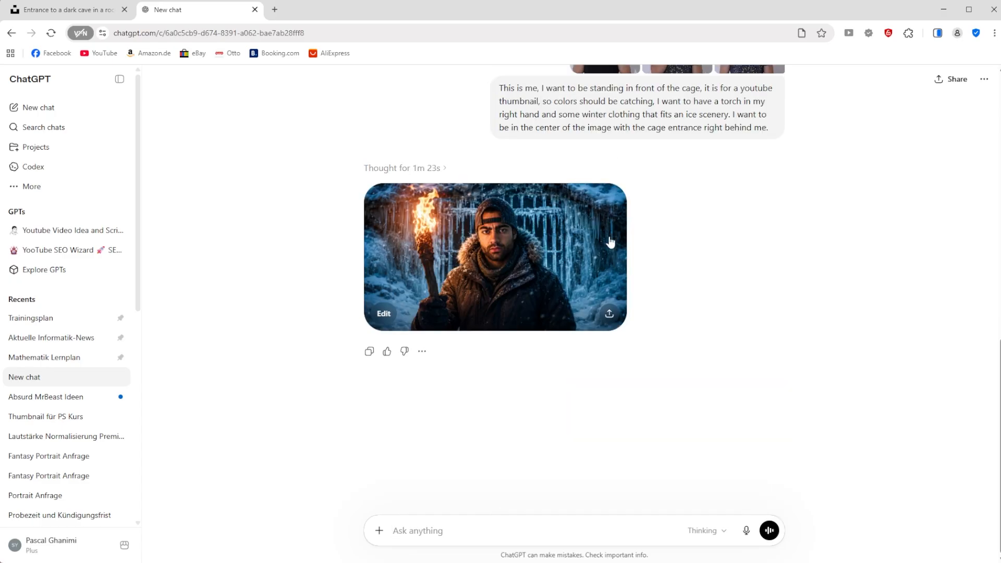
pyautogui.scroll(2, 635, 240)
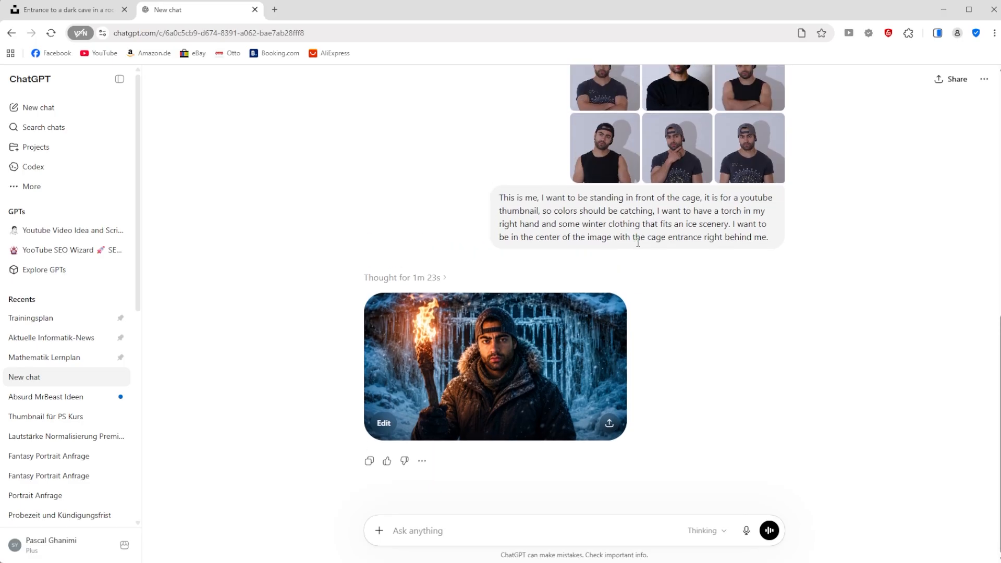
pyautogui.click(580, 335)
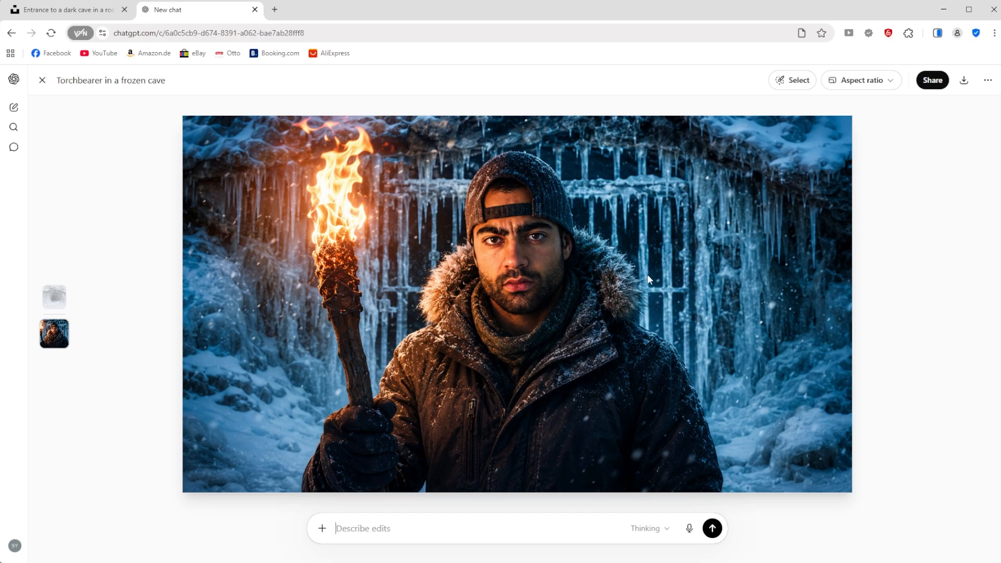
pyautogui.press('Escape')
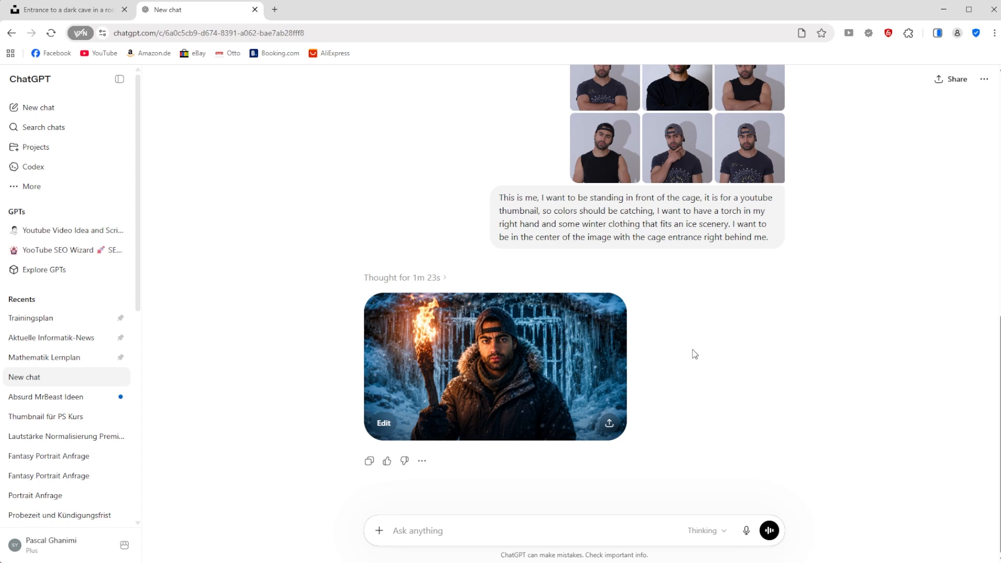
# Step: Copy the generated torchbearer image from ChatGPT, switch to Photoshop and paste it into the open document
pyautogui.click(528, 345)
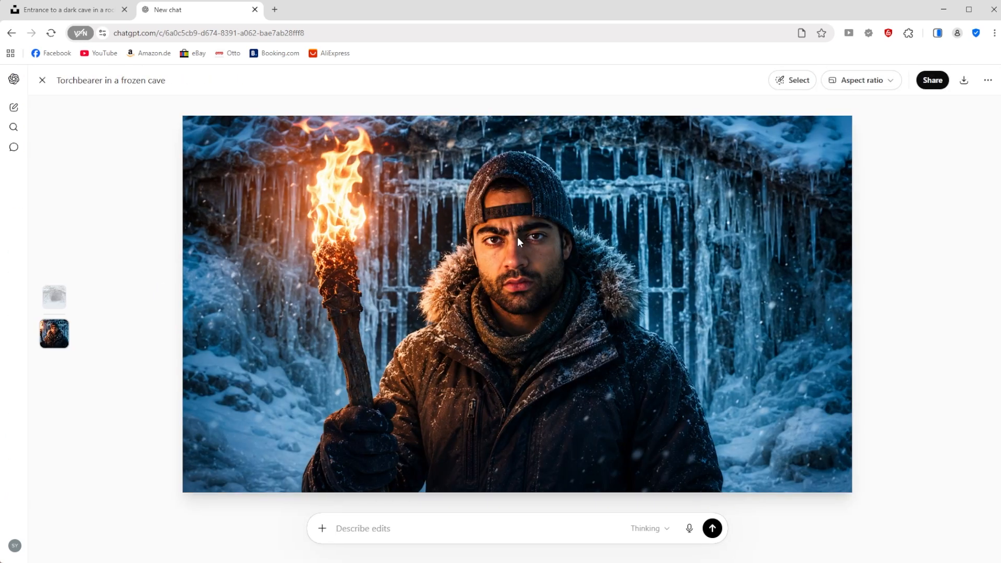
pyautogui.rightClick(517, 237)
pyautogui.click(565, 281)
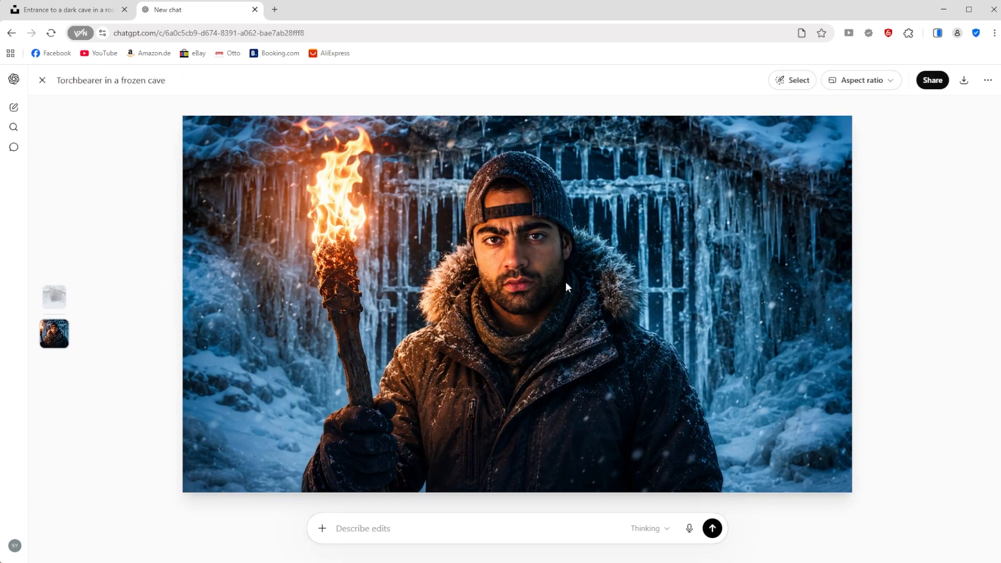
pyautogui.click(622, 557)
pyautogui.hotkey('ctrl', 'v')
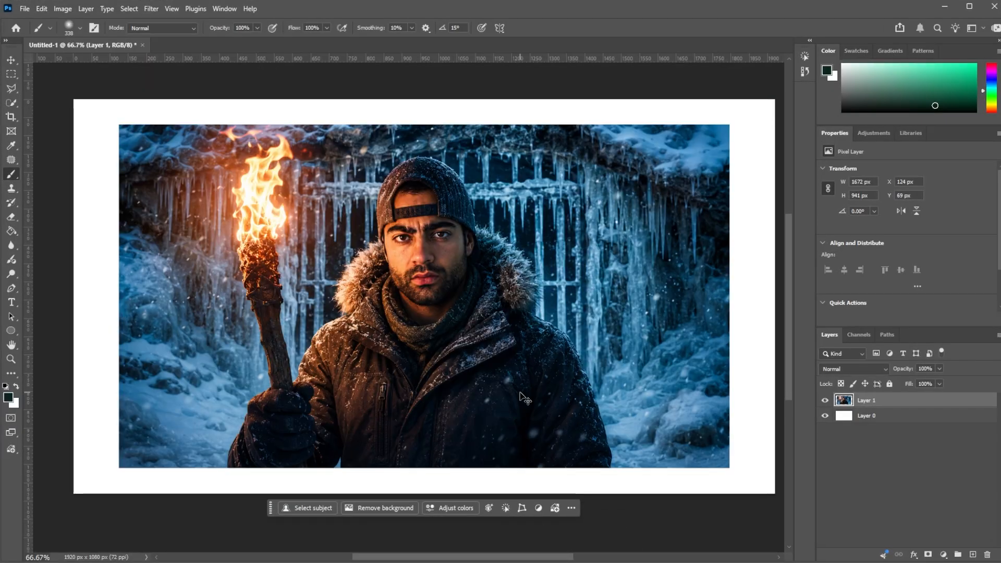
# Step: Scale the pasted torchbearer image proportionally to 104.13%, leaving a white margin on all four sides of the canvas
pyautogui.scroll(-3, 517, 390)
pyautogui.scroll(-2, 521, 386)
pyautogui.hotkey('ctrl', 't')
pyautogui.moveTo(464, 434); pyautogui.dragTo(464, 448)
pyautogui.moveTo(464, 239); pyautogui.dragTo(464, 224)
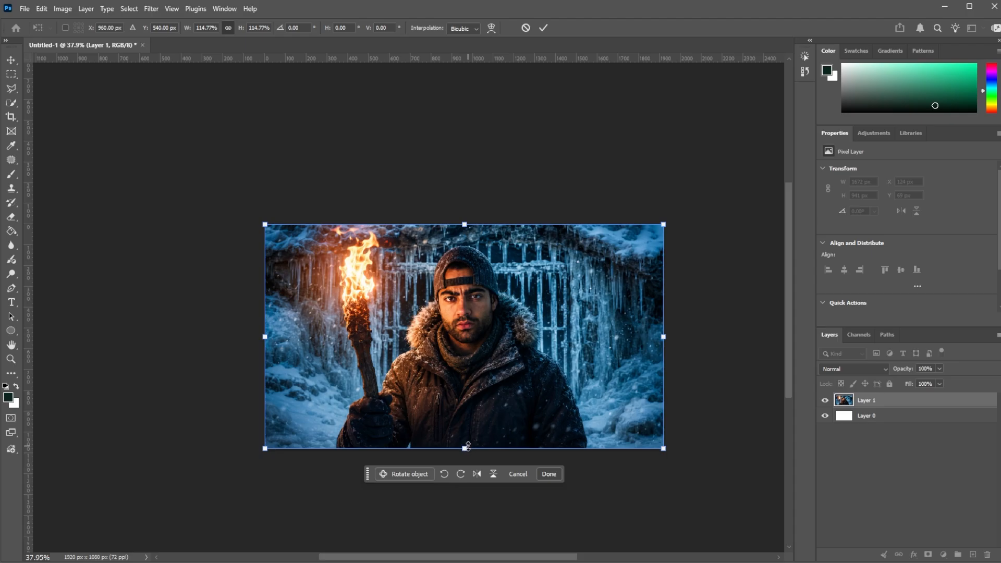
pyautogui.moveTo(464, 449); pyautogui.dragTo(466, 436)
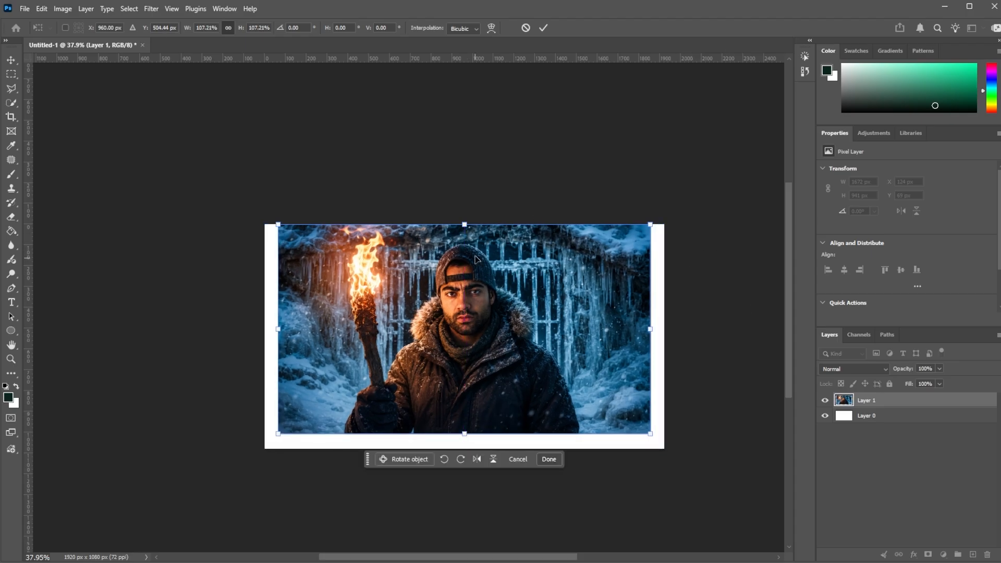
pyautogui.moveTo(463, 223); pyautogui.dragTo(464, 230)
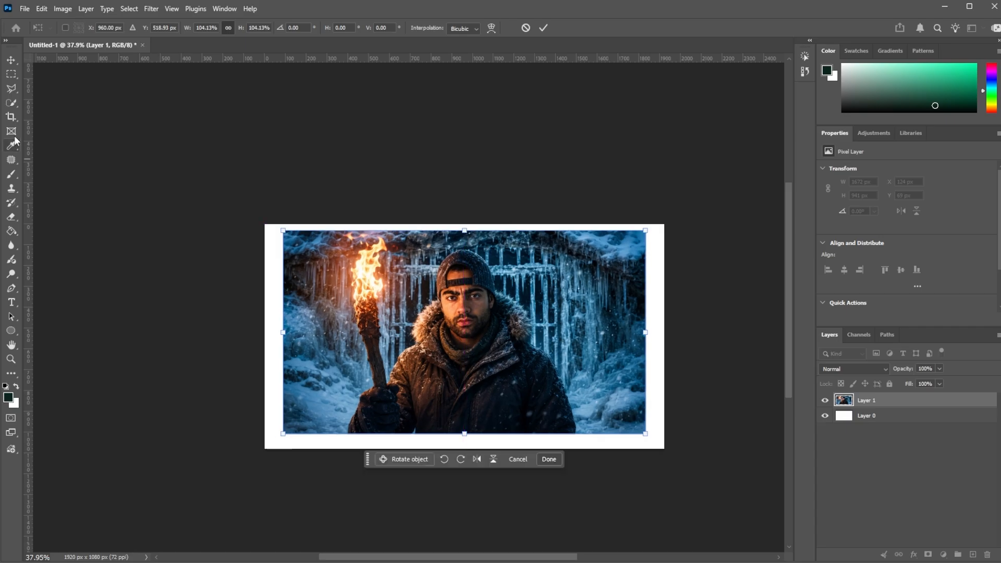
# Step: Select the white margins with a slight overlap onto the image's edges and fill them using Firefly Generative Fill with an empty prompt
pyautogui.click(9, 74)
pyautogui.scroll(2, 301, 202)
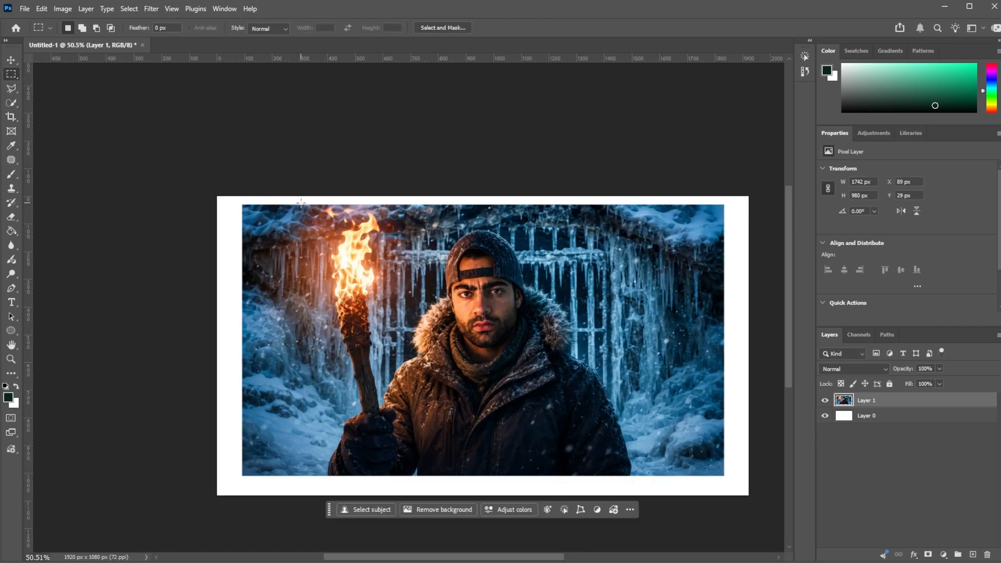
pyautogui.moveTo(200, 183); pyautogui.dragTo(202, 471)
pyautogui.moveTo(204, 163); pyautogui.dragTo(248, 501)
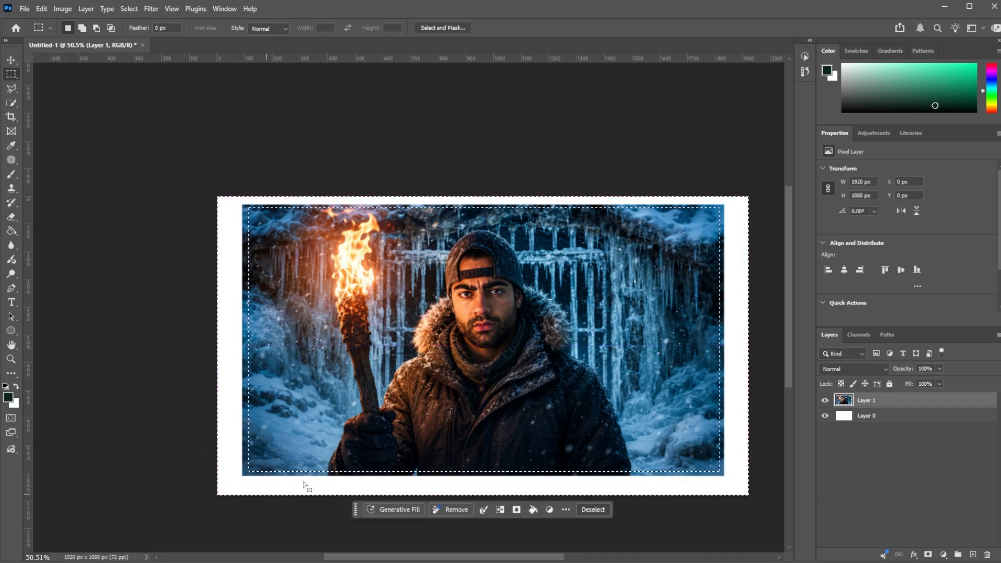
pyautogui.click(412, 510)
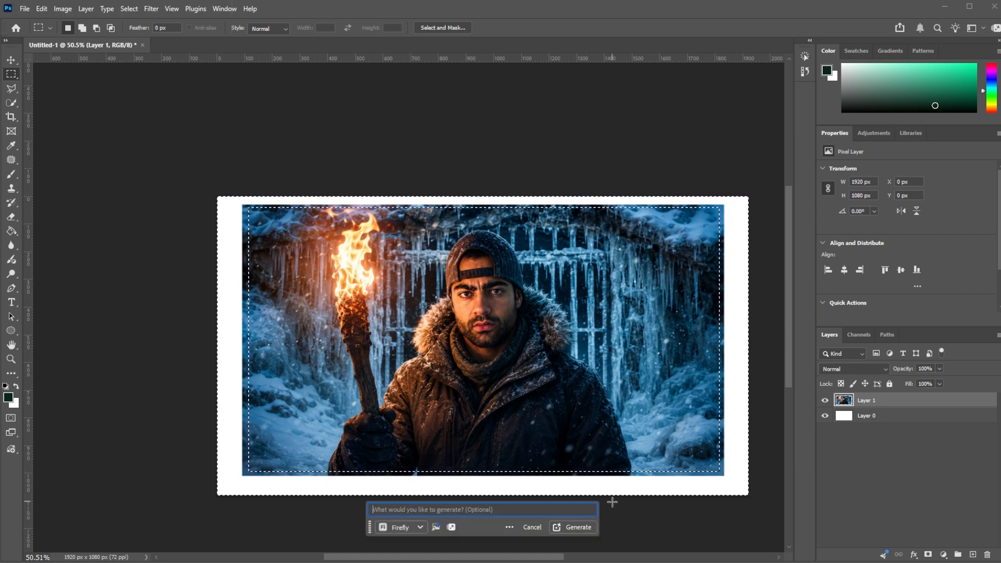
pyautogui.click(576, 527)
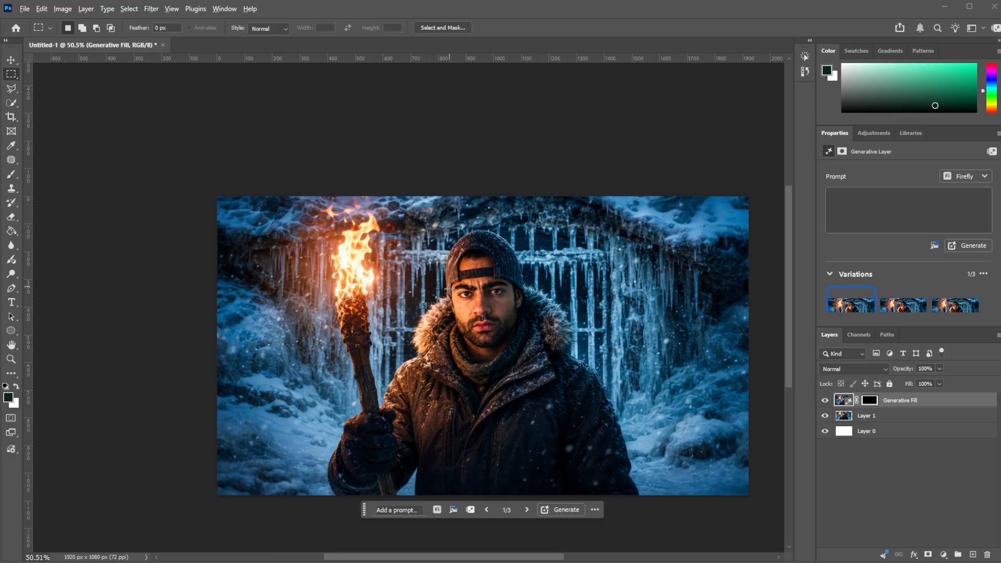
# Step: Combine the Generative Fill layer and Layer 1 into a single smart object
pyautogui.scroll(-5, 450, 290)
pyautogui.scroll(4, 491, 315)
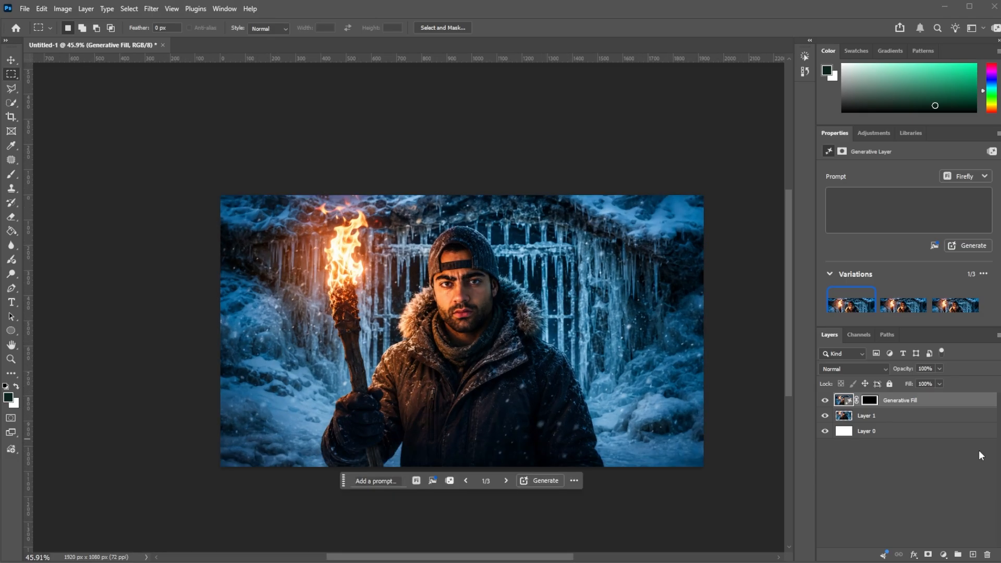
pyautogui.keyDown('shift'); pyautogui.click(936, 416); pyautogui.keyUp('shift')
pyautogui.rightClick(929, 411)
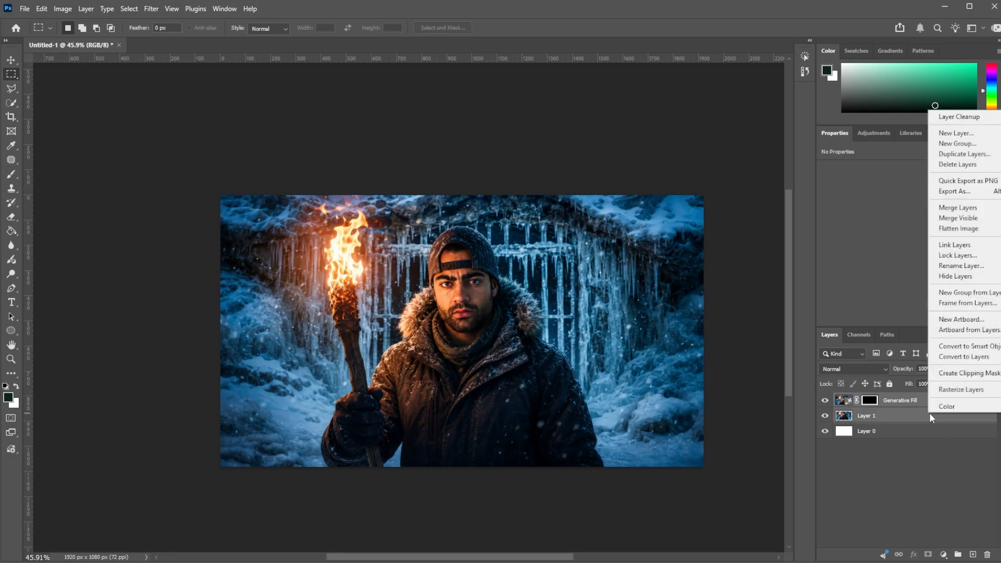
pyautogui.click(970, 347)
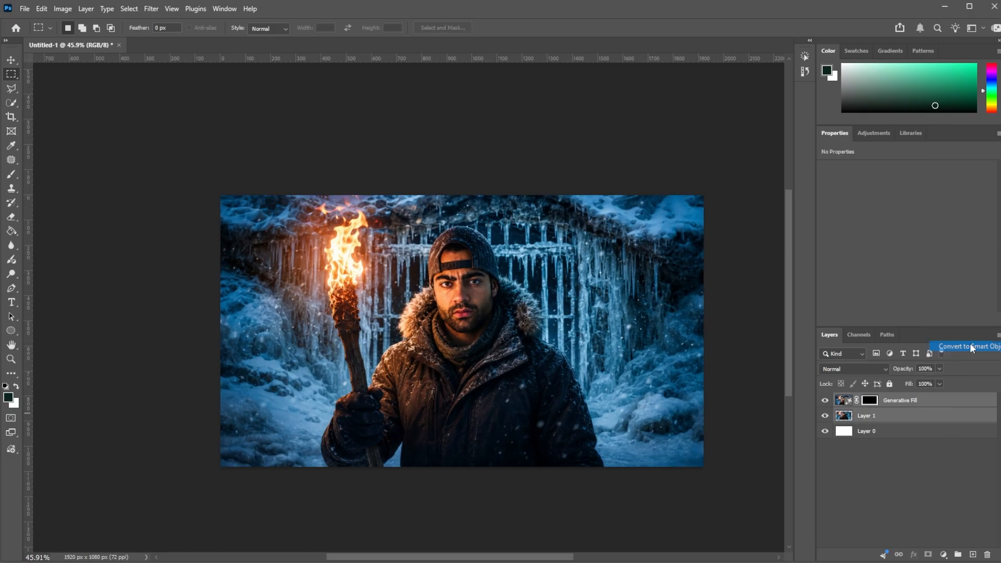
pyautogui.scroll(2, 485, 405)
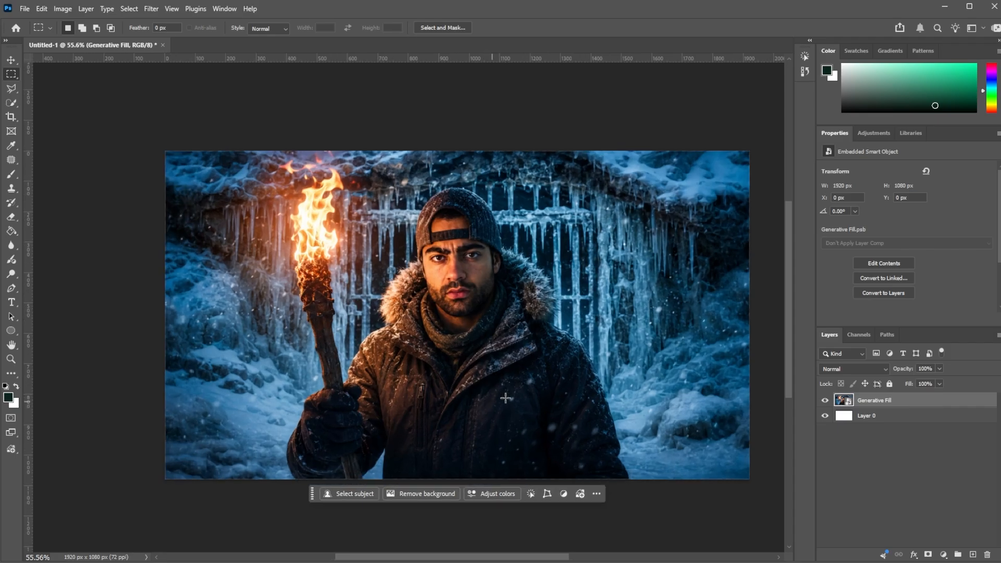
# Step: Scale the smart object proportionally to about 2026 x 1140 px so it extends slightly beyond the canvas on all sides
pyautogui.scroll(-2, 546, 393)
pyautogui.scroll(-1, 487, 345)
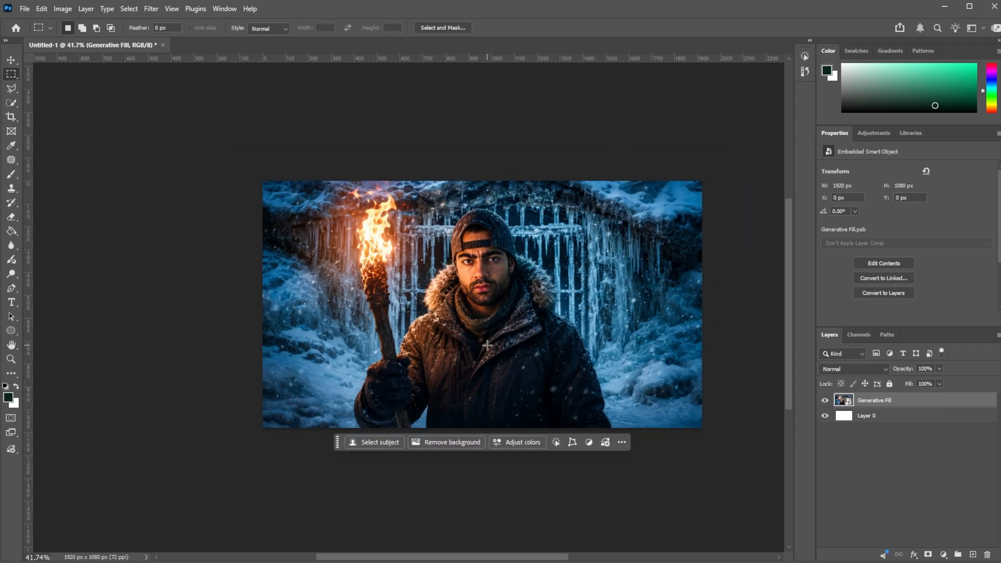
pyautogui.hotkey('ctrl', 't')
pyautogui.moveTo(482, 181); pyautogui.dragTo(484, 174)
pyautogui.moveTo(482, 427); pyautogui.dragTo(481, 433)
pyautogui.click(11, 60)
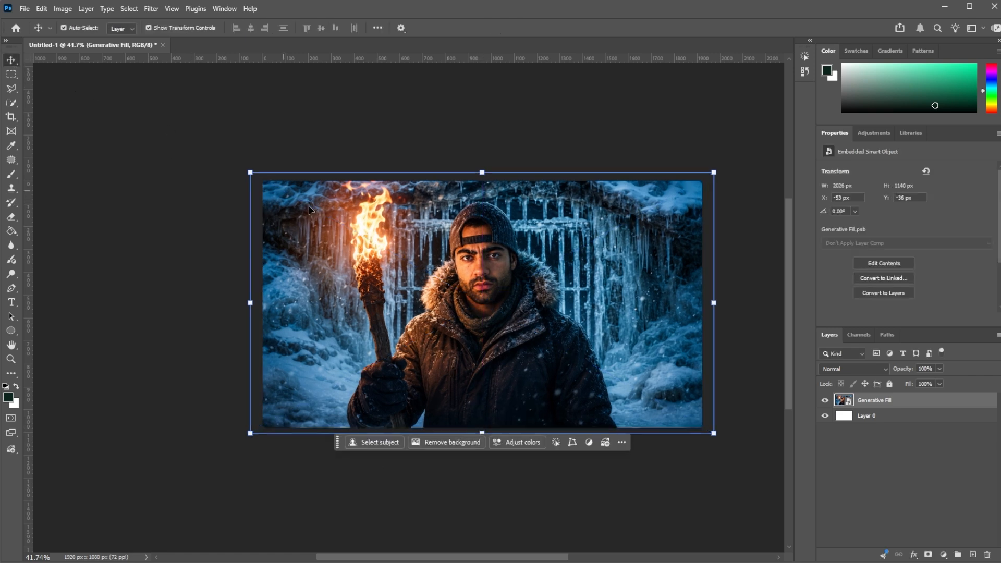
pyautogui.click(494, 117)
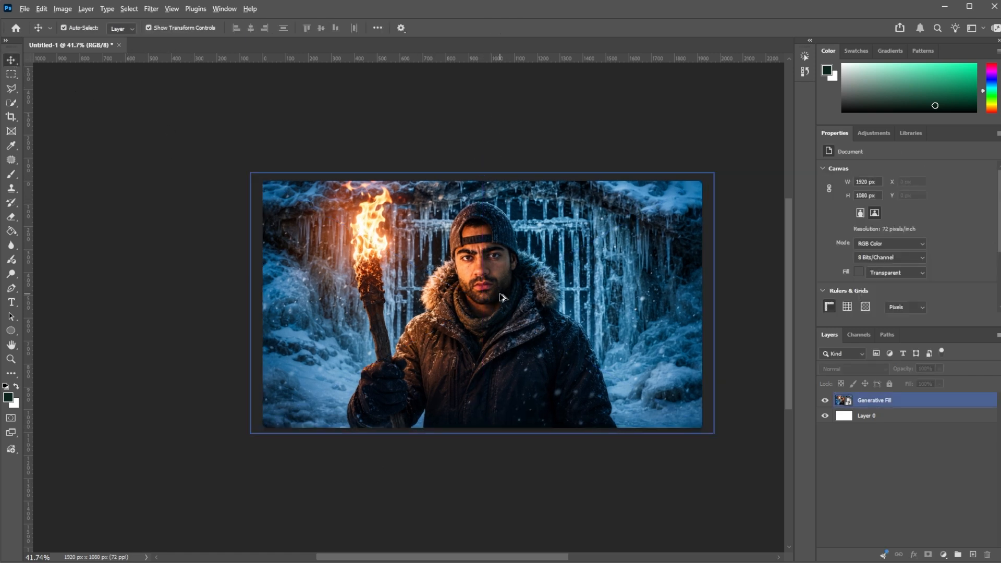
# Step: Select both ends of the man's eyebrow on the torch side with two rectangles and run Firefly Generative Fill with the prompt "frozen eyebrows"
pyautogui.scroll(2, 505, 292)
pyautogui.scroll(5, 500, 263)
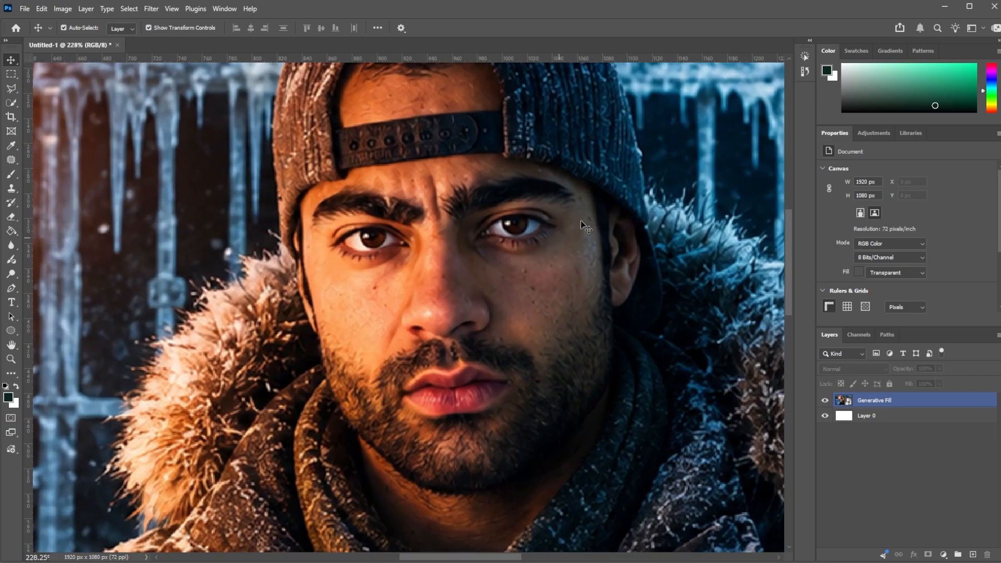
pyautogui.scroll(-5, 531, 256)
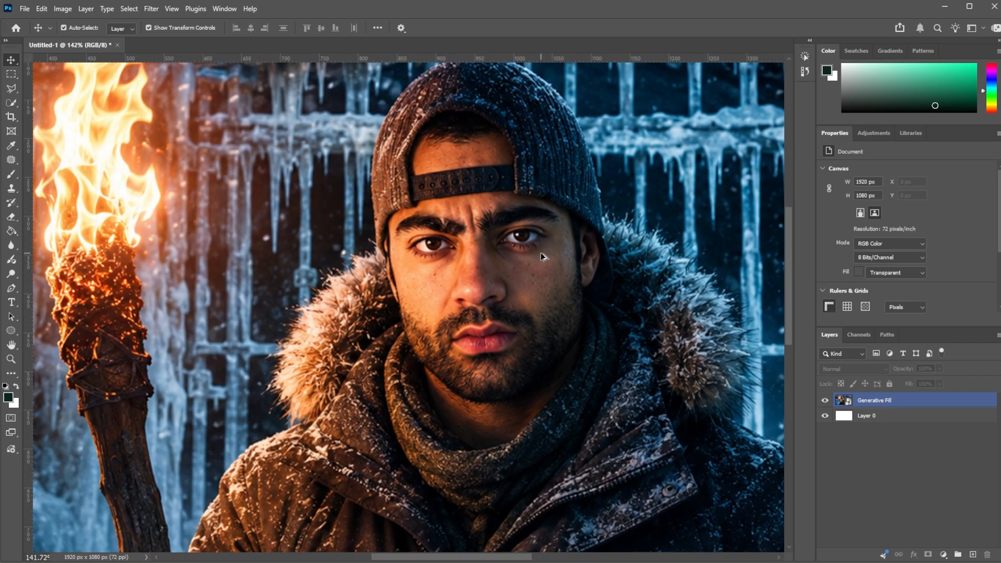
pyautogui.scroll(1, 480, 275)
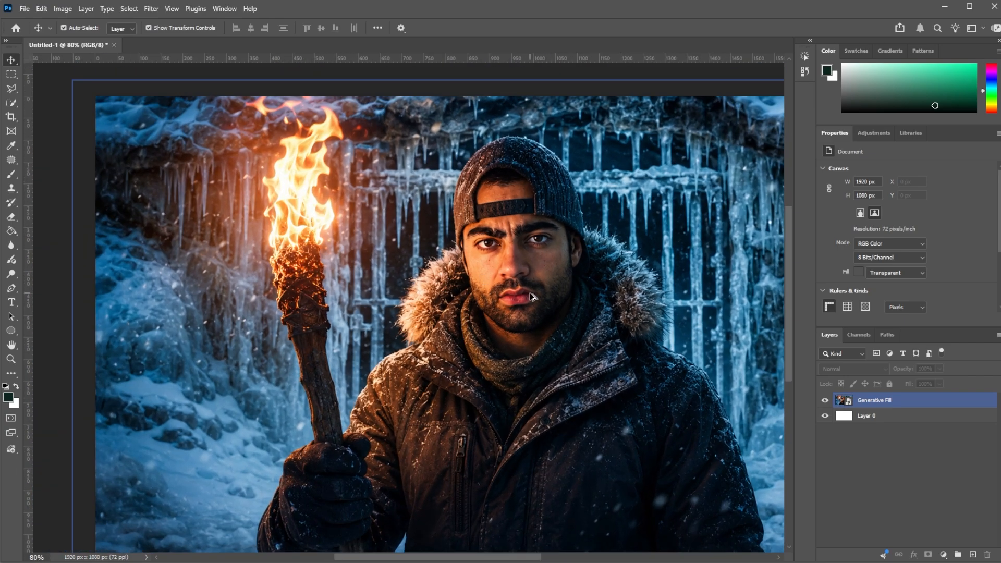
pyautogui.scroll(-2, 533, 298)
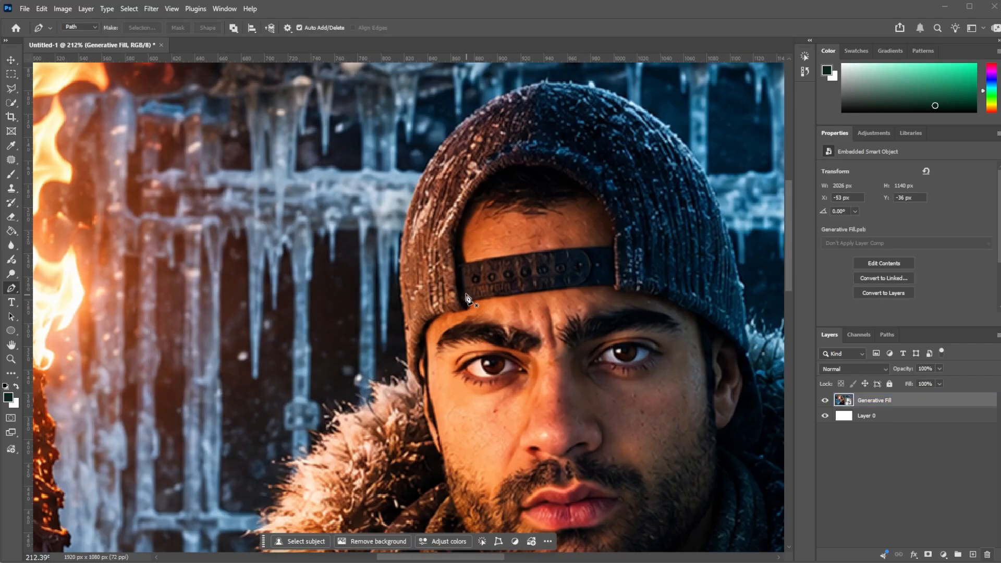
pyautogui.scroll(9, 495, 332)
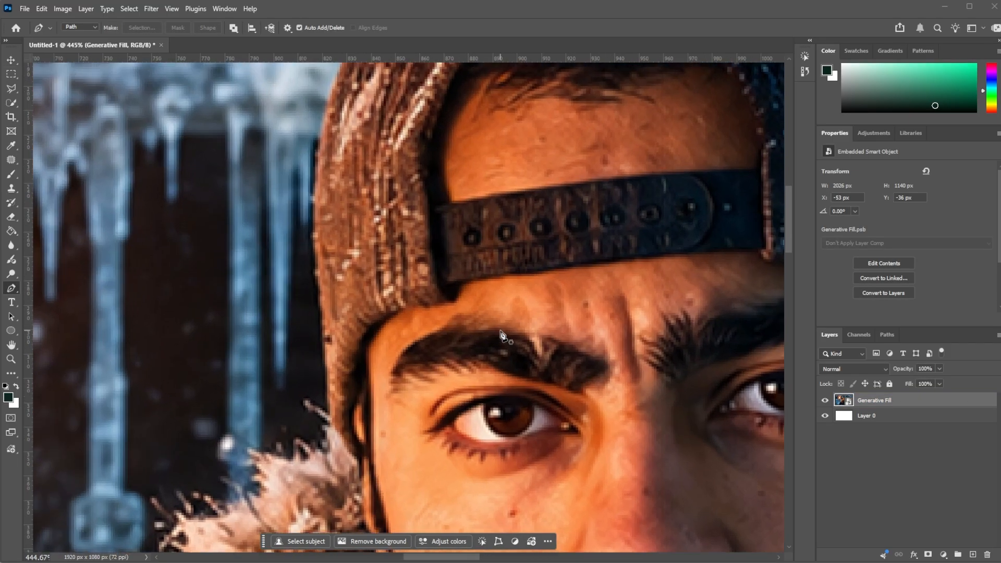
pyautogui.click(11, 74)
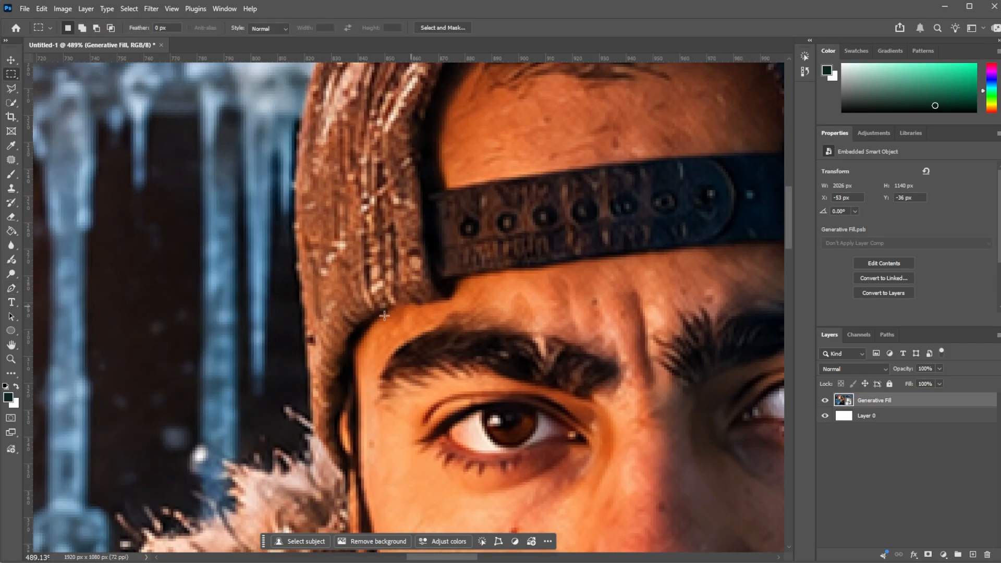
pyautogui.moveTo(388, 314); pyautogui.dragTo(513, 380)
pyautogui.moveTo(528, 328); pyautogui.dragTo(631, 399)
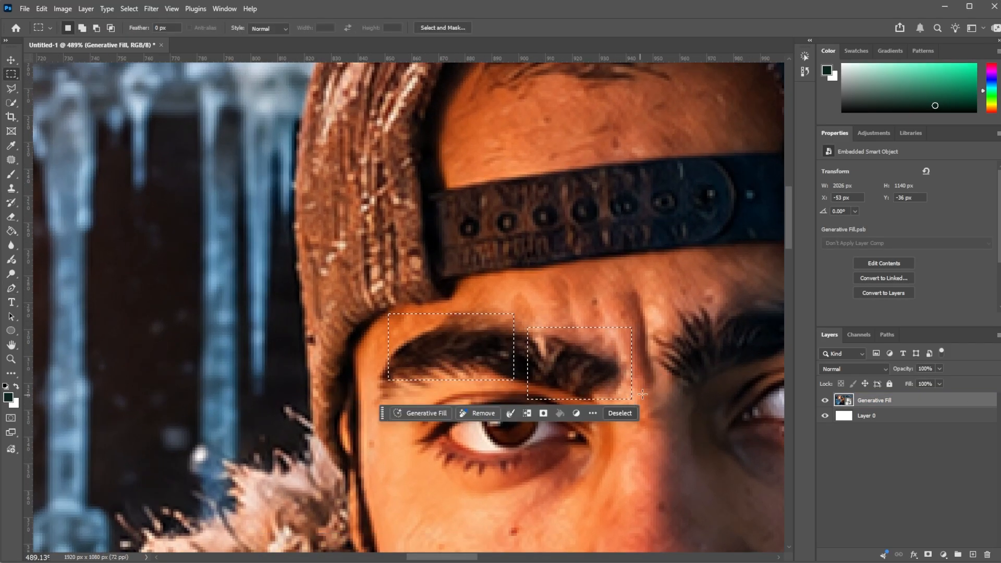
pyautogui.click(420, 413)
pyautogui.write('frozen ')
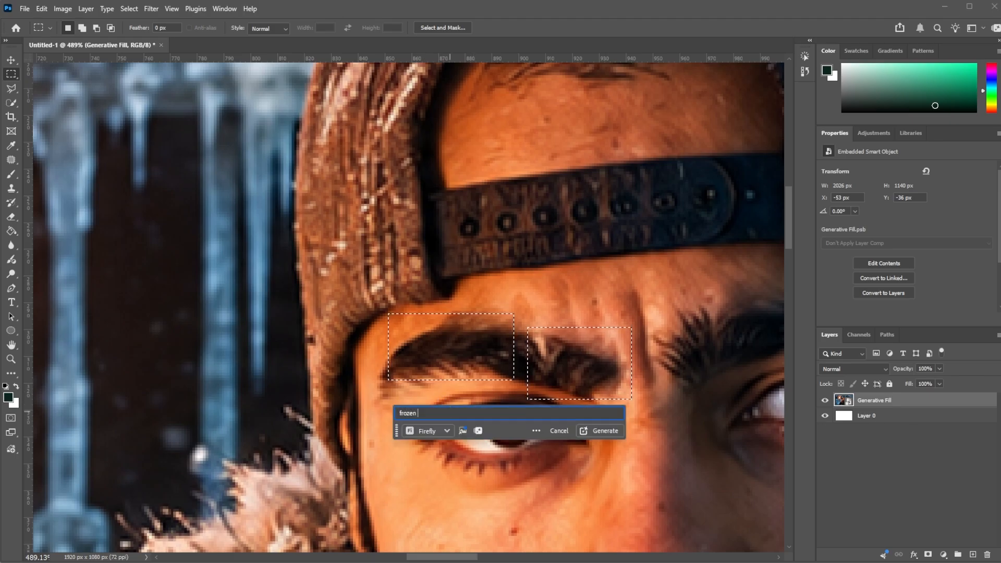
pyautogui.write('eyebrows')
pyautogui.press('Return')
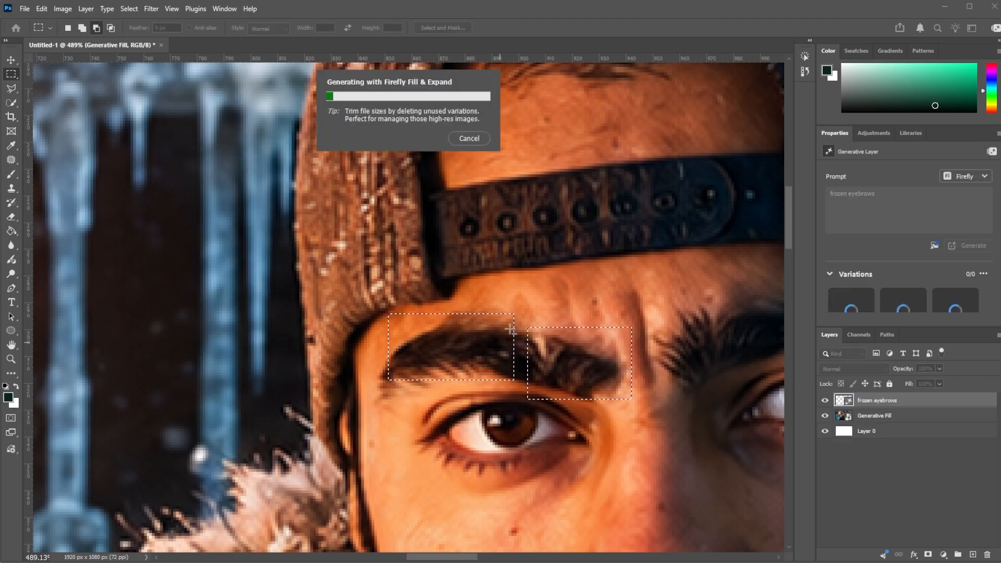
# Step: Check the generated frost on the eyebrow, and combine the frozen eyebrows and Generative Fill layers into one smart object
pyautogui.scroll(-10, 511, 329)
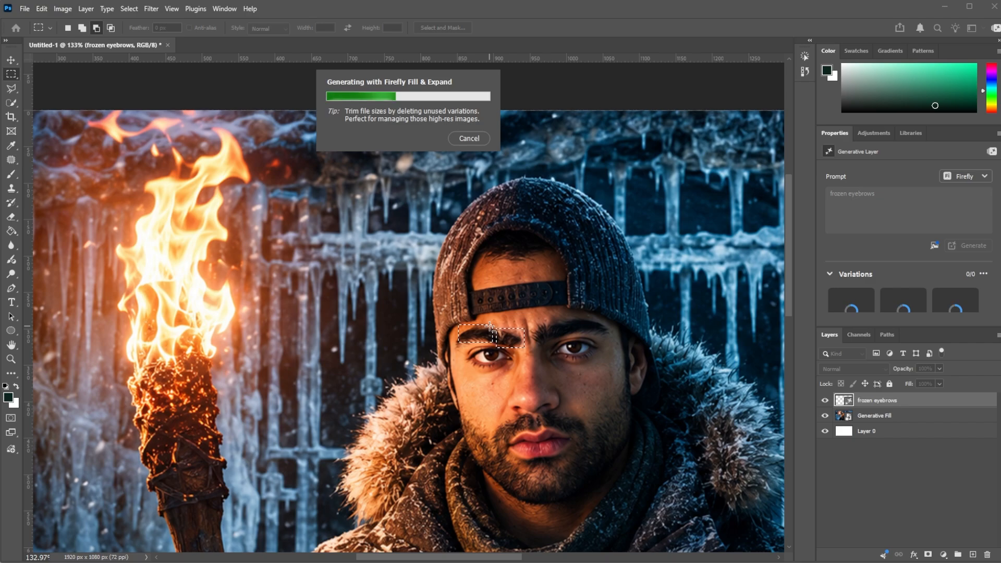
pyautogui.scroll(3, 536, 372)
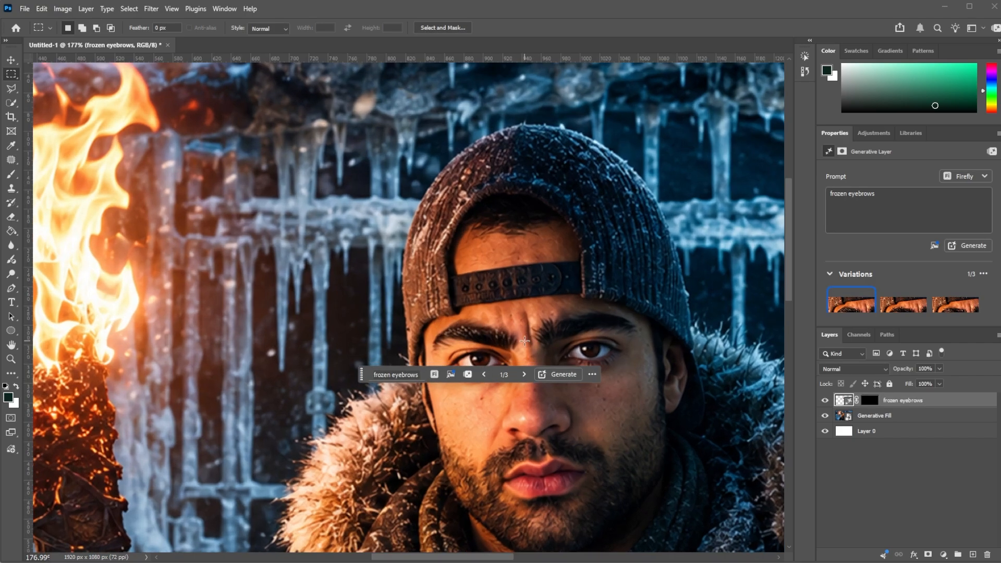
pyautogui.scroll(-13, 522, 341)
pyautogui.scroll(15, 545, 333)
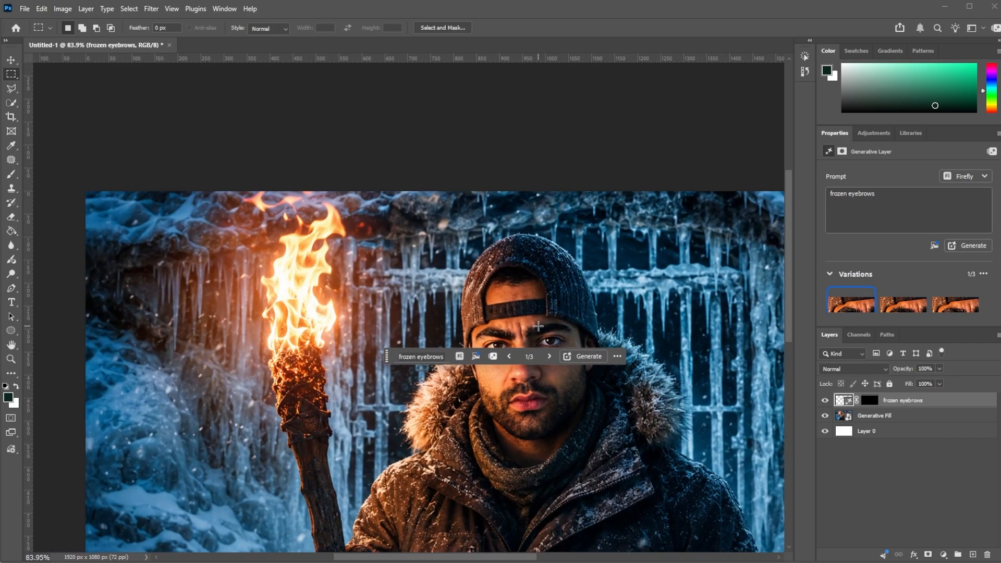
pyautogui.keyDown('shift'); pyautogui.click(892, 415); pyautogui.keyUp('shift')
pyautogui.rightClick(907, 417)
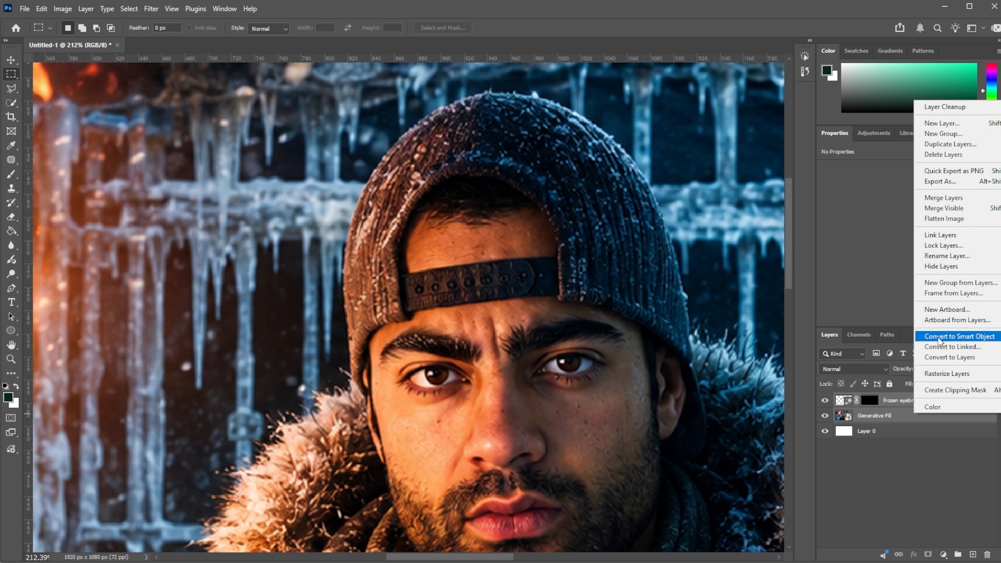
pyautogui.click(923, 338)
# Step: Select both ends of the eyebrow farther from the torch with two rectangles and run Firefly Generative Fill with the prompt "frozen eyebrow"
pyautogui.scroll(6, 545, 319)
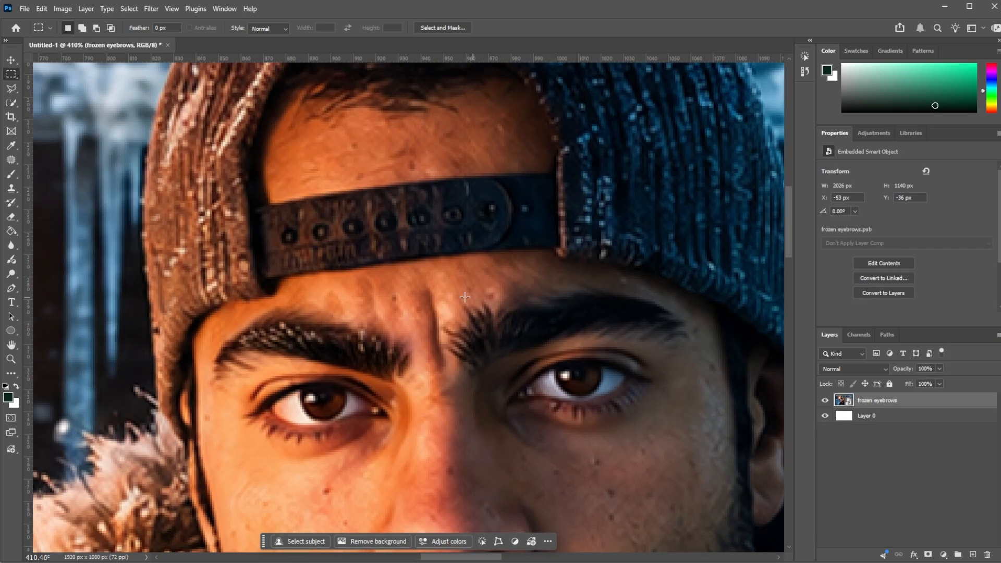
pyautogui.moveTo(444, 296); pyautogui.dragTo(515, 374)
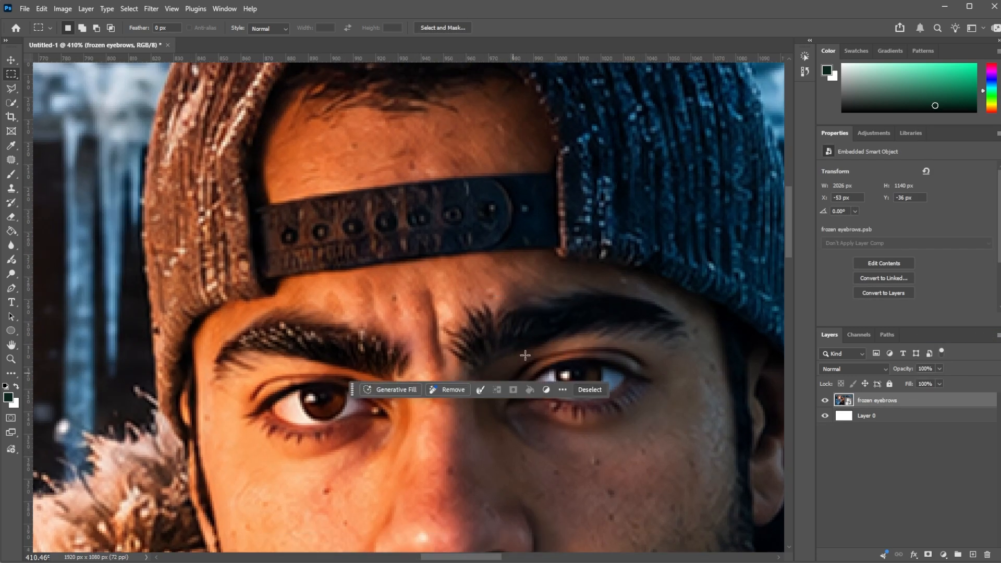
pyautogui.moveTo(561, 285); pyautogui.dragTo(695, 337)
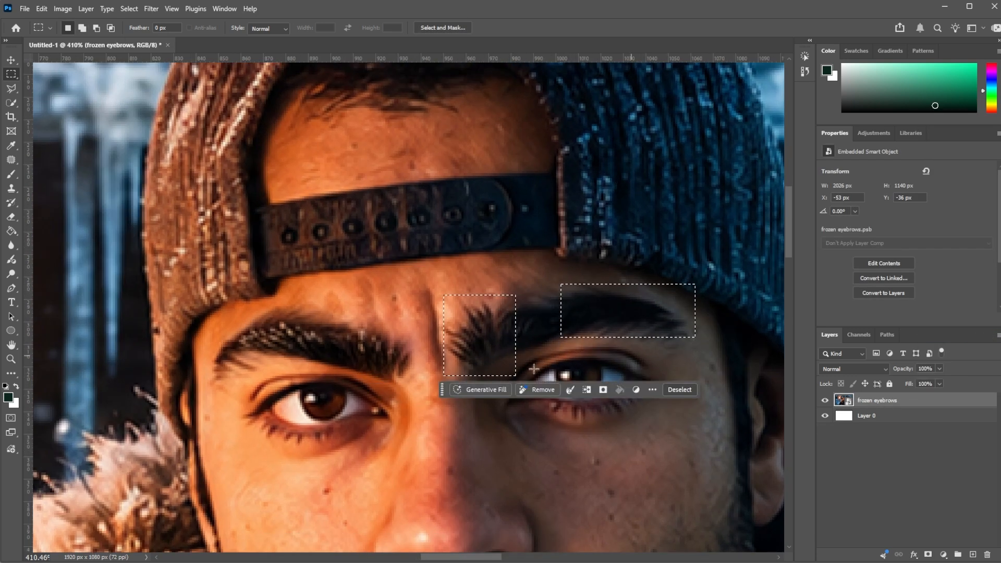
pyautogui.click(474, 393)
pyautogui.write('fro')
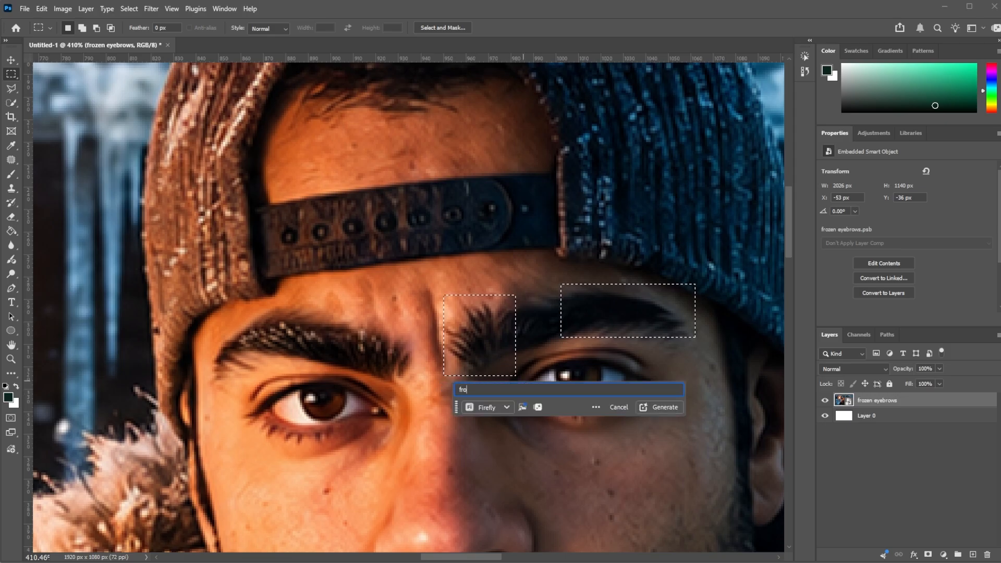
pyautogui.write('zen eyebrow')
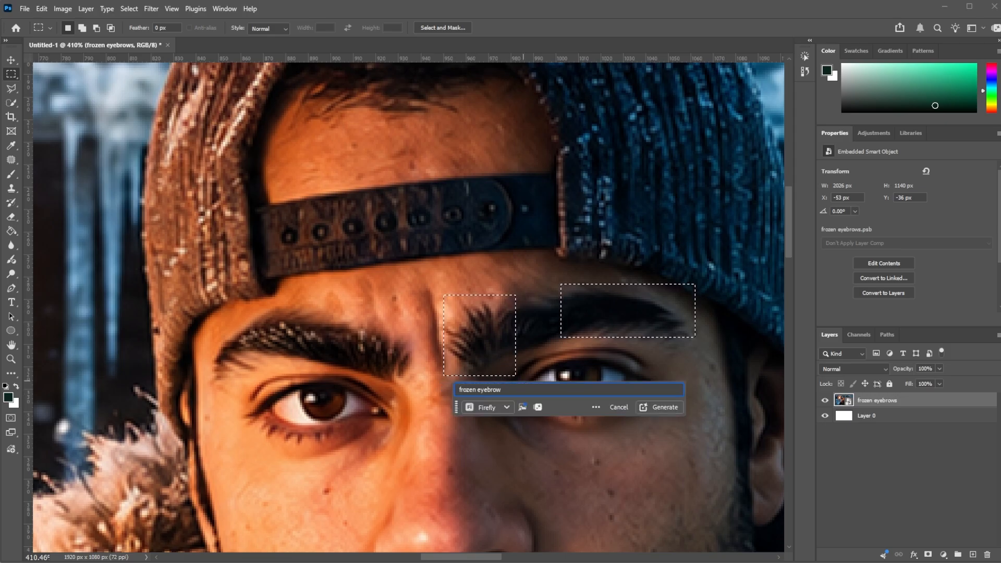
pyautogui.press('Return')
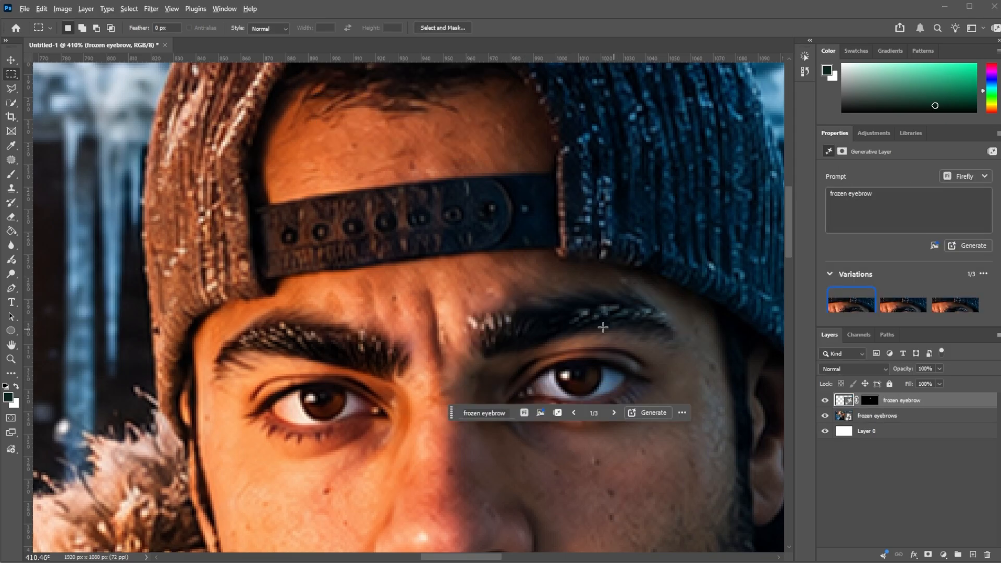
# Step: Move the floating prompt bar clear of the man's face and review the eyebrows in the whole image
pyautogui.scroll(-8, 603, 327)
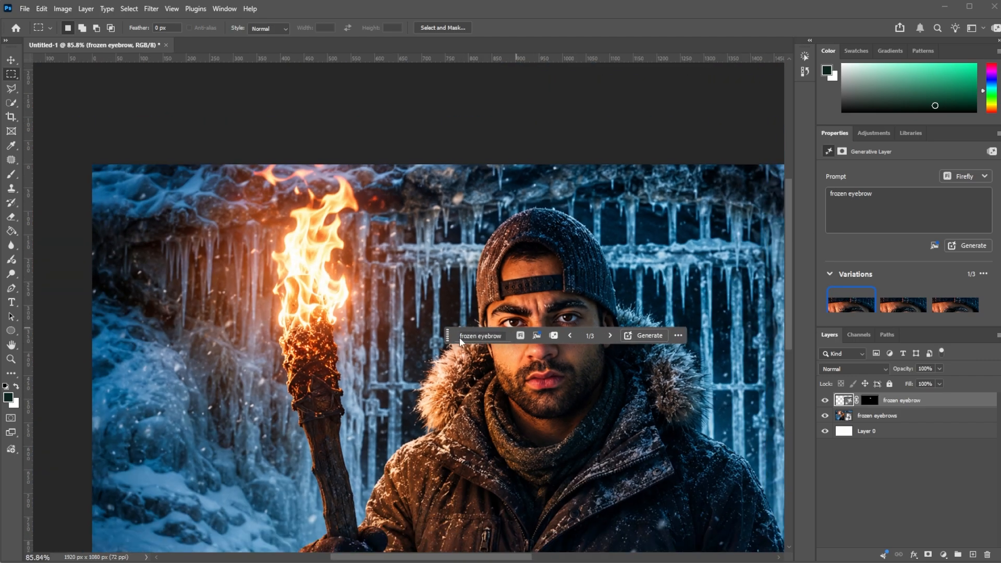
pyautogui.moveTo(452, 339); pyautogui.dragTo(644, 386)
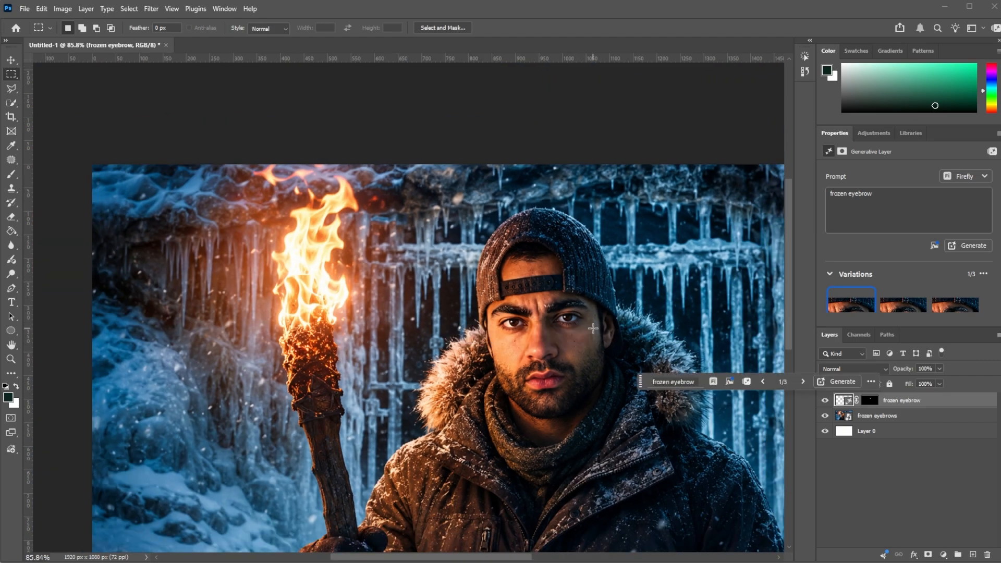
pyautogui.scroll(-3, 488, 305)
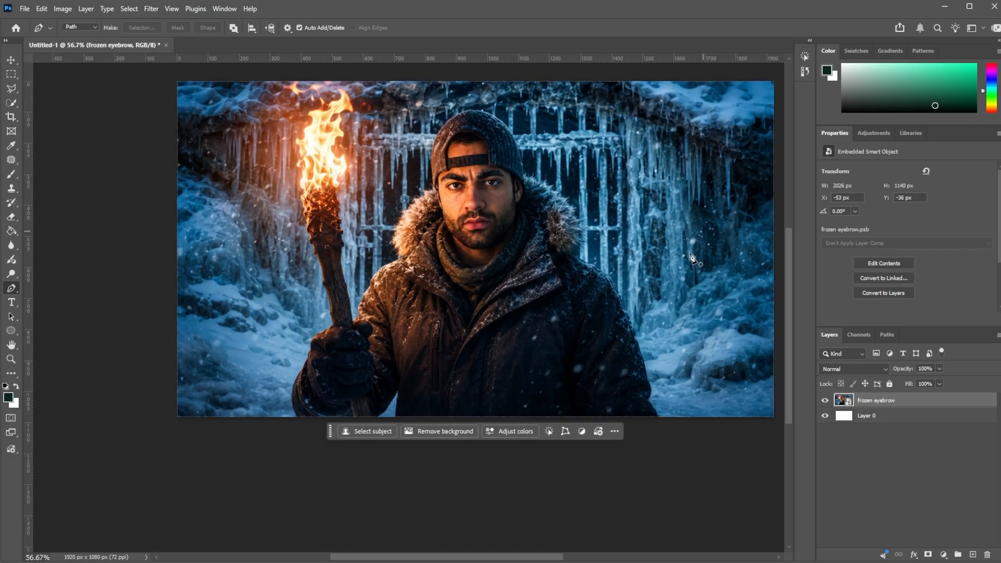
# Step: Select a roughly square area of snow beside the torch handle and run Firefly Generative Fill with the prompt "frozen skull"
pyautogui.click(11, 74)
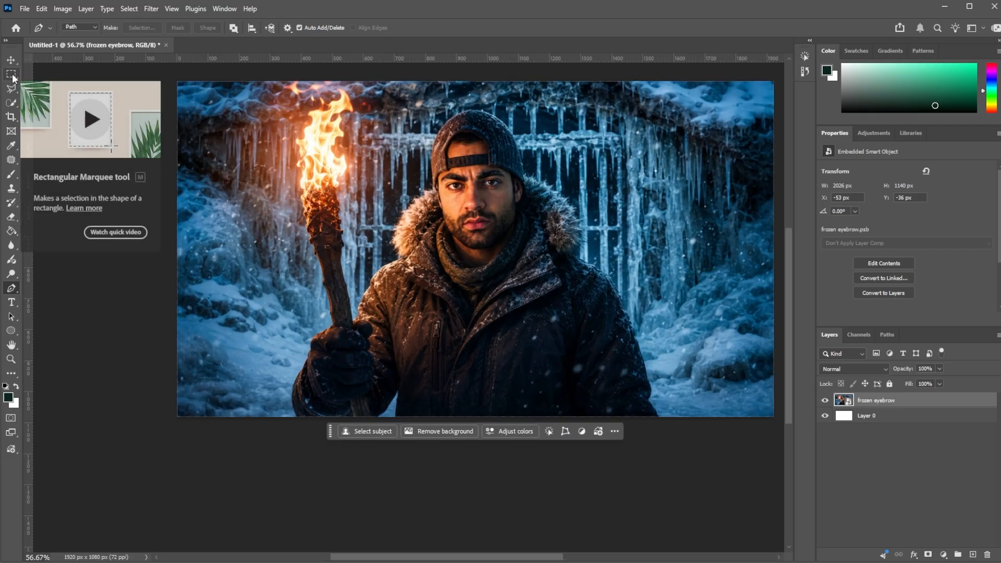
pyautogui.scroll(1, 211, 319)
pyautogui.moveTo(193, 297); pyautogui.dragTo(290, 400)
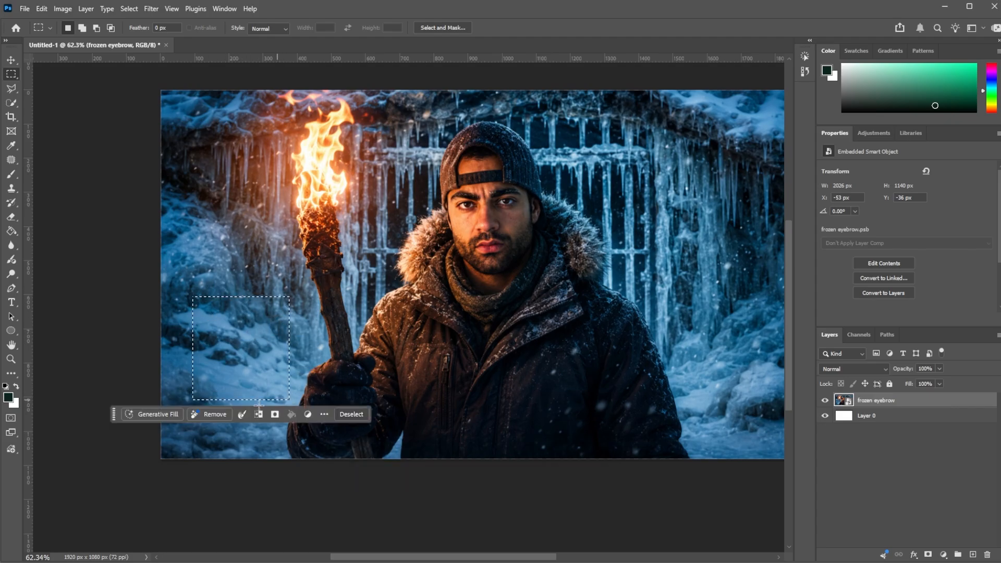
pyautogui.click(156, 416)
pyautogui.write('frozen sku')
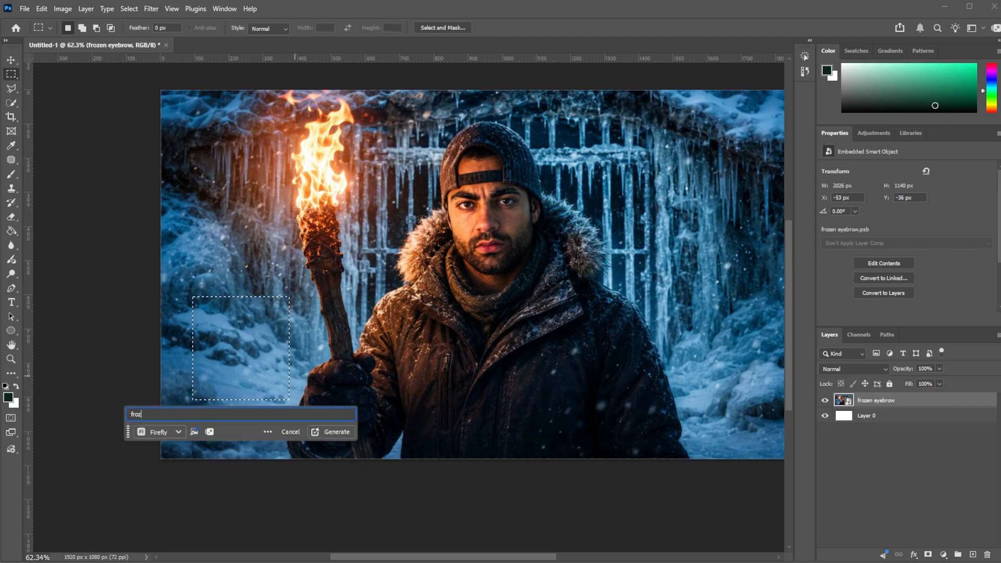
pyautogui.write('ll')
pyautogui.press('Return')
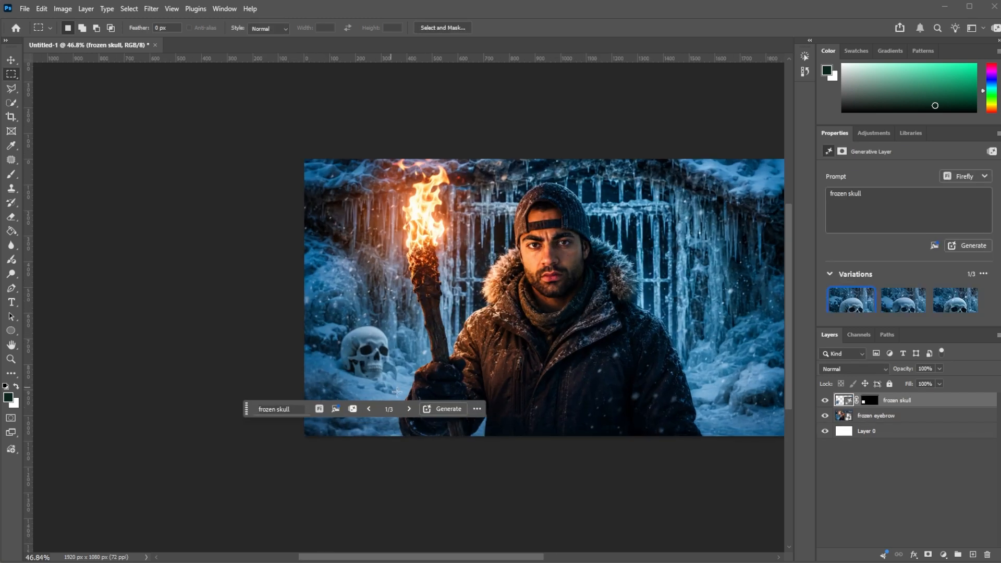
# Step: Compare the generated frozen skull variations and return to the first one
pyautogui.click(409, 410)
pyautogui.click(409, 410)
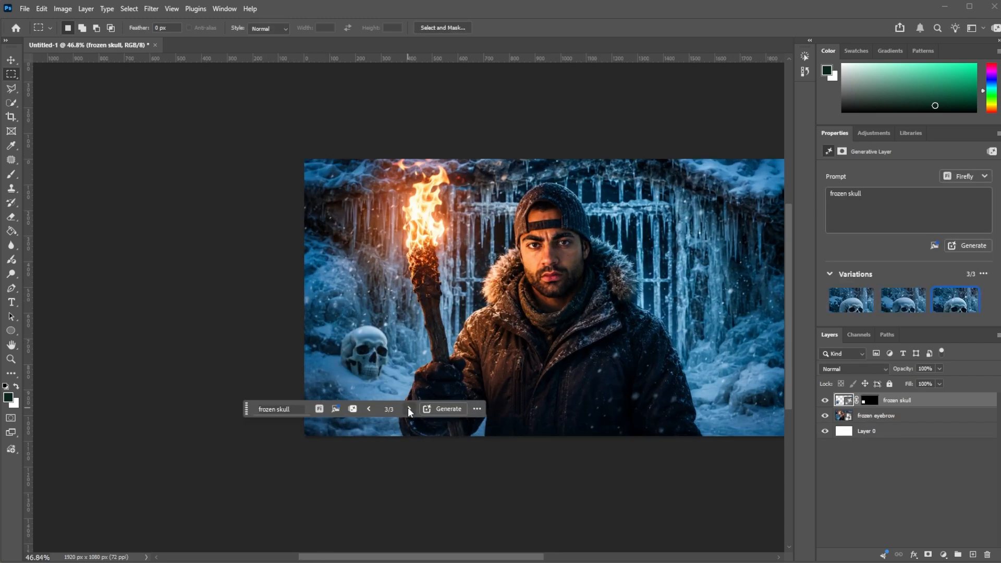
pyautogui.click(410, 410)
pyautogui.scroll(-4, 576, 360)
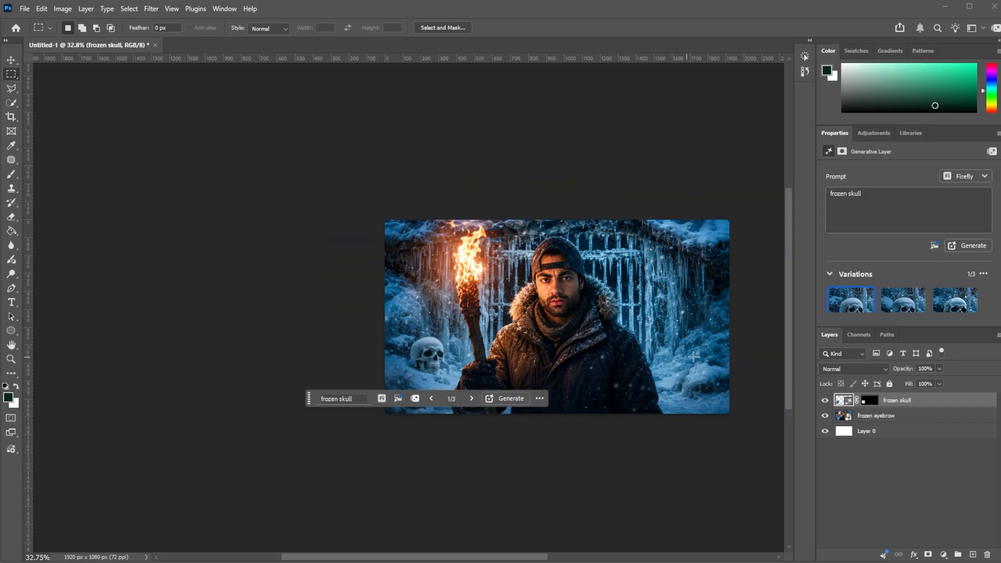
# Step: Combine the frozen skull and frozen eyebrow layers into one smart object
pyautogui.scroll(3, 655, 324)
pyautogui.keyDown('shift'); pyautogui.click(917, 416); pyautogui.keyUp('shift')
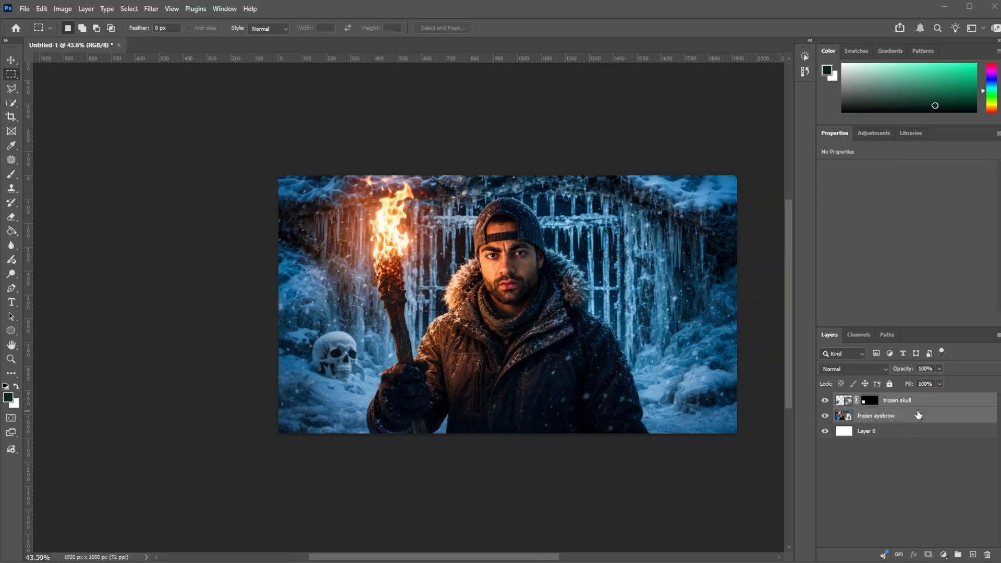
pyautogui.rightClick(949, 416)
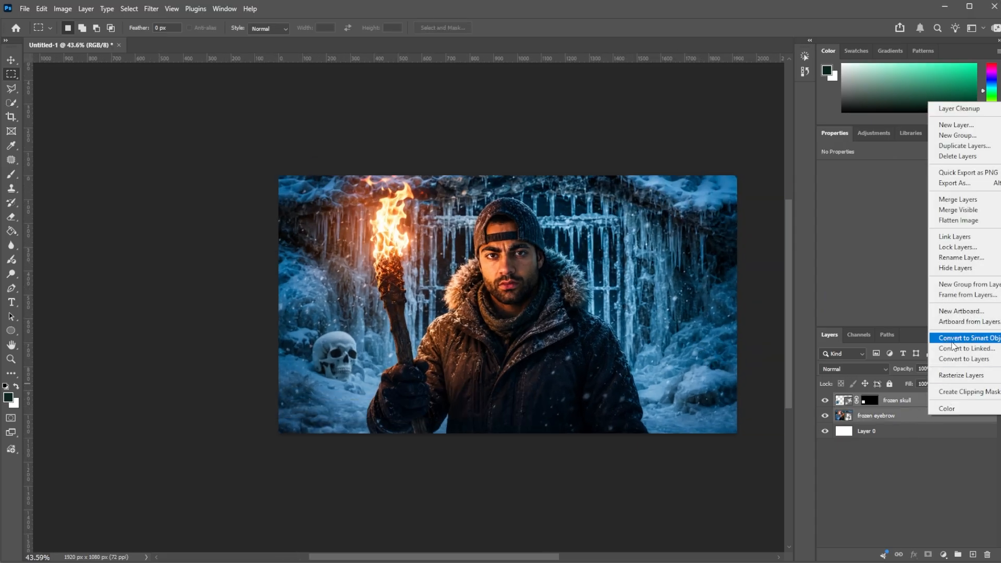
pyautogui.click(955, 338)
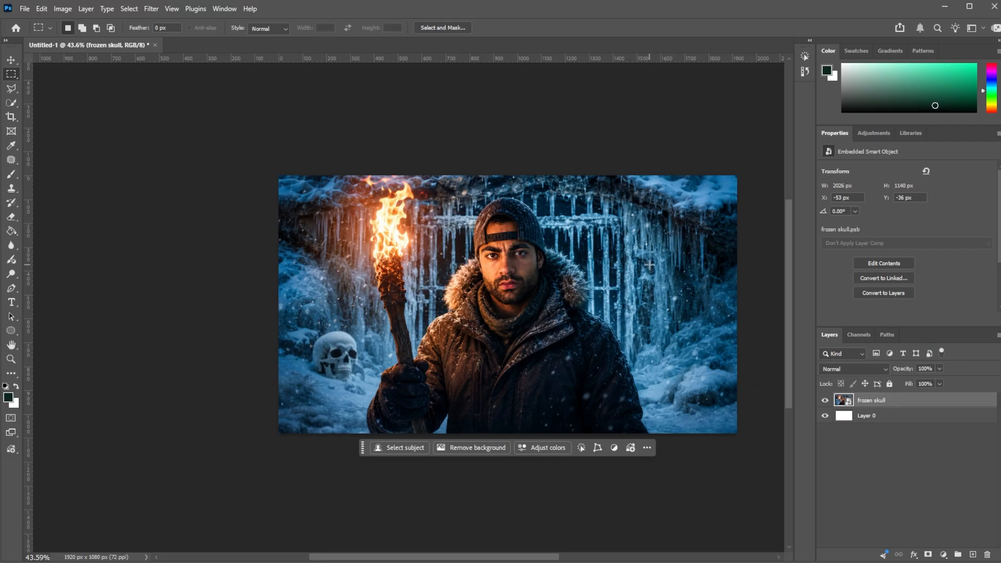
# Step: Select the icy wall and snow opposite the torch and run Firefly Generative Fill with the prompt "frozen skeleton lying on the ground and wall"
pyautogui.moveTo(650, 265); pyautogui.dragTo(763, 398)
pyautogui.hotkey('ctrl', 'd')
pyautogui.moveTo(632, 222); pyautogui.dragTo(730, 364)
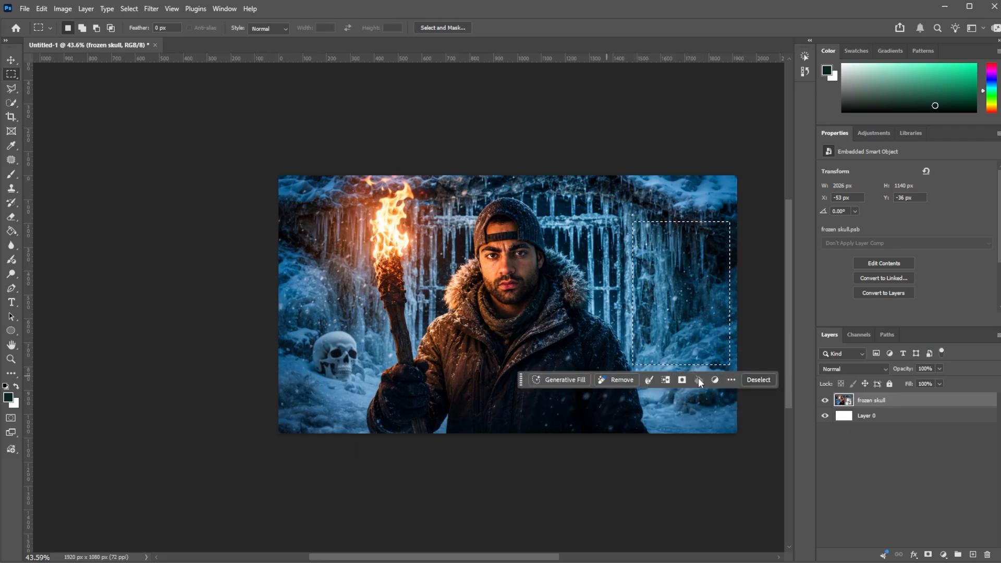
pyautogui.press('shift')
pyautogui.moveTo(662, 353); pyautogui.dragTo(727, 407)
pyautogui.click(555, 426)
pyautogui.write('froz')
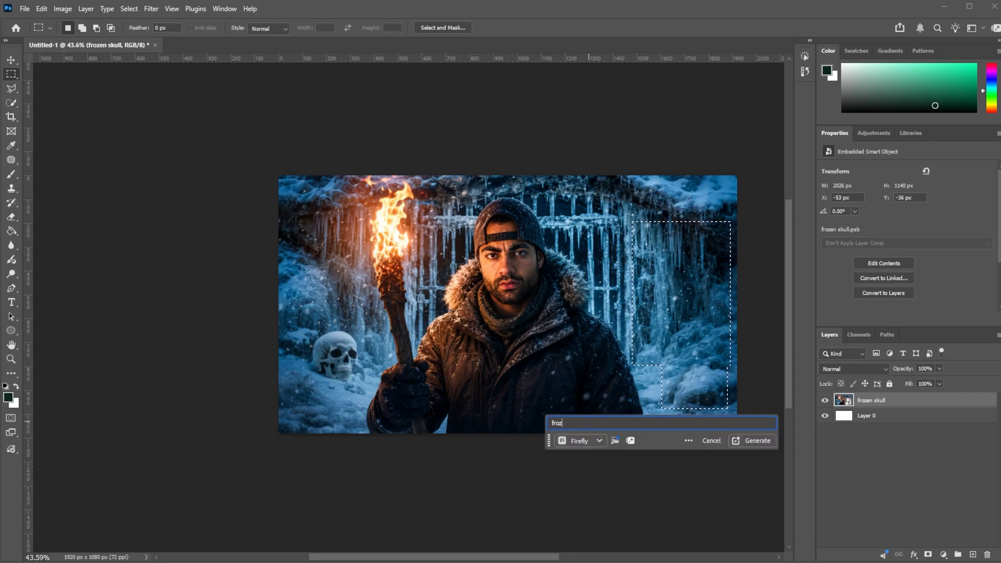
pyautogui.write('en skeleton ly')
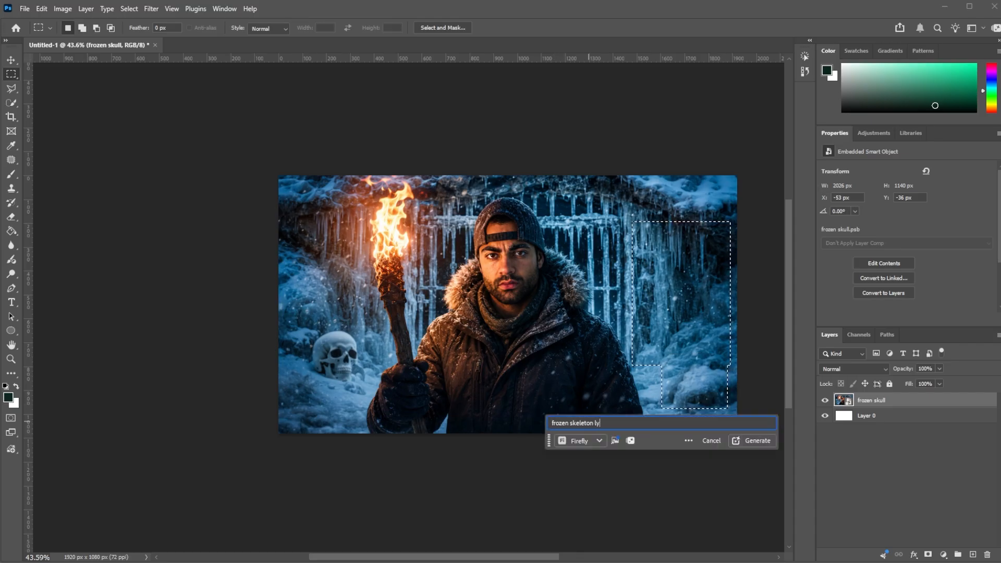
pyautogui.write('ing on the gro')
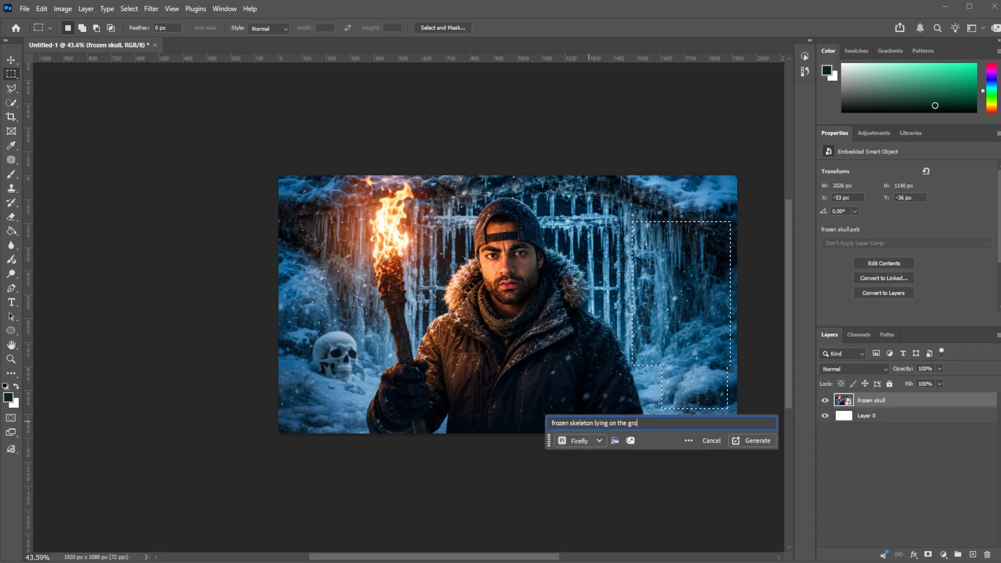
pyautogui.write('und and wall')
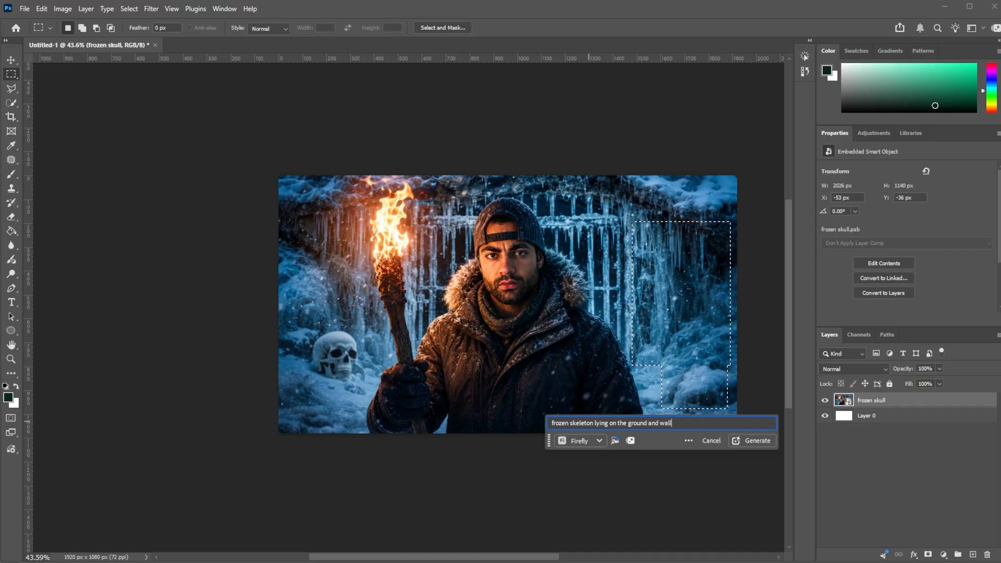
pyautogui.press('Return')
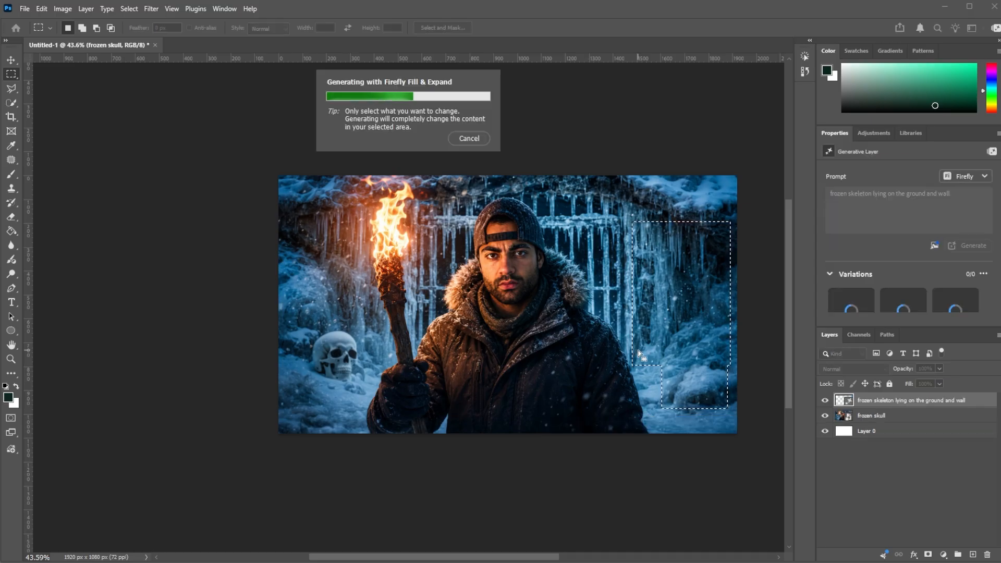
# Step: Compare the generated skeleton variations and try to regenerate the fill with a shorter frozen skeleton prompt
pyautogui.click(704, 425)
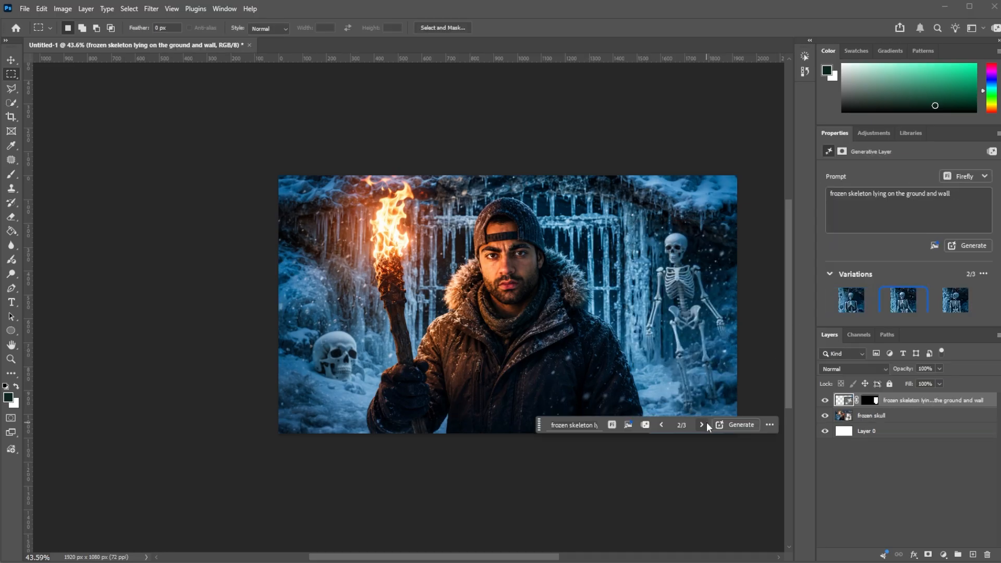
pyautogui.click(701, 424)
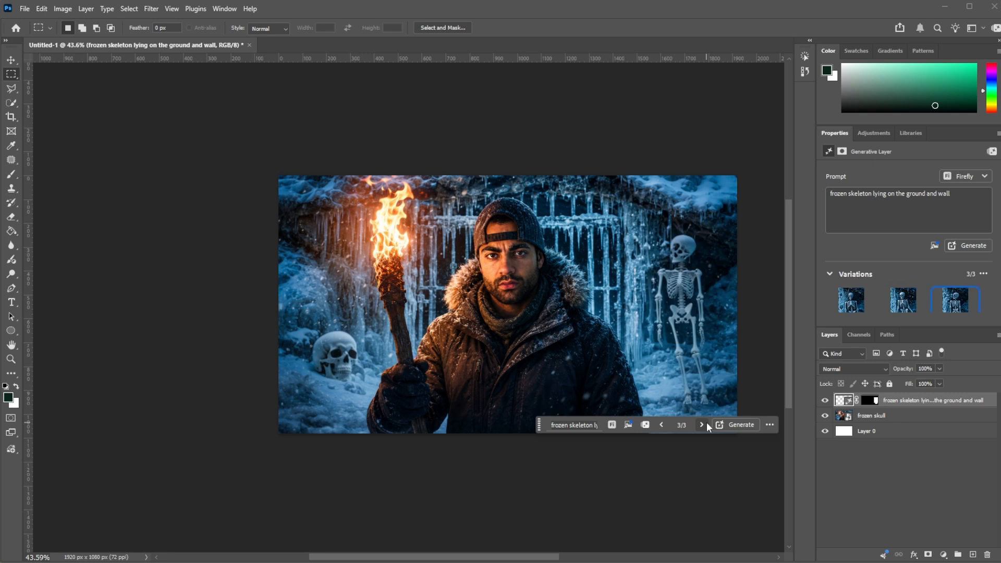
pyautogui.click(573, 423)
pyautogui.tripleClick(649, 425)
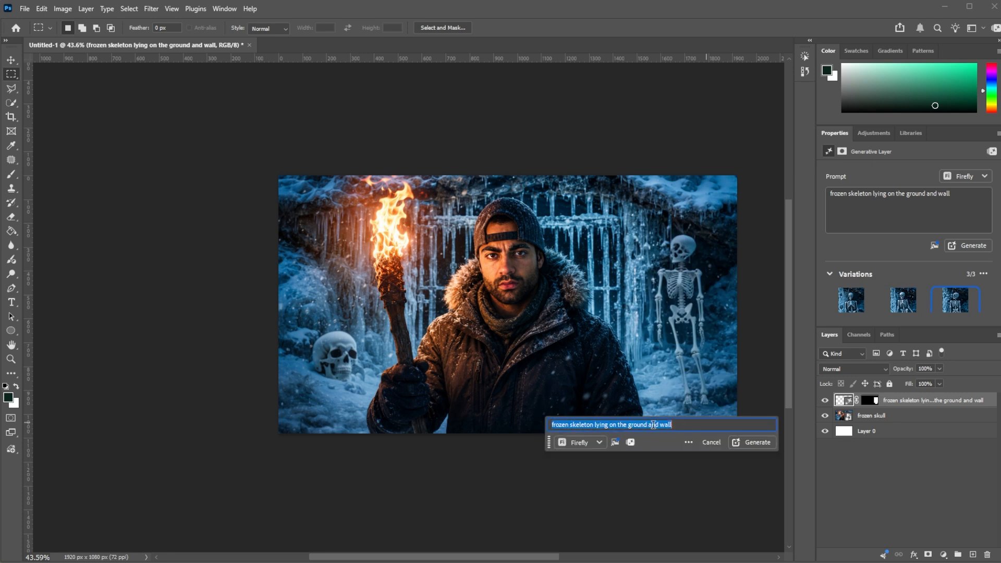
pyautogui.write('frozen ske')
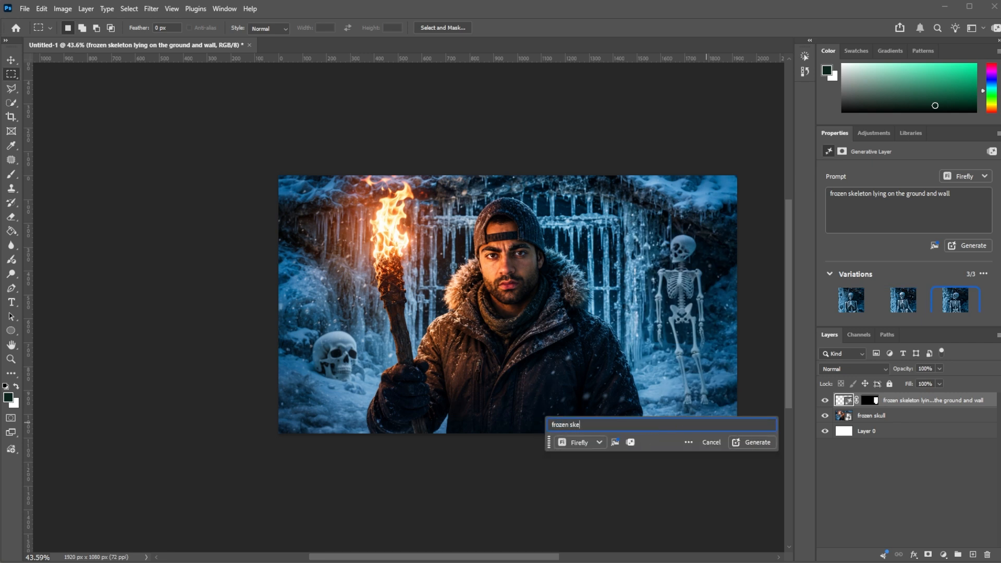
pyautogui.write('leton skul')
pyautogui.press('Return')
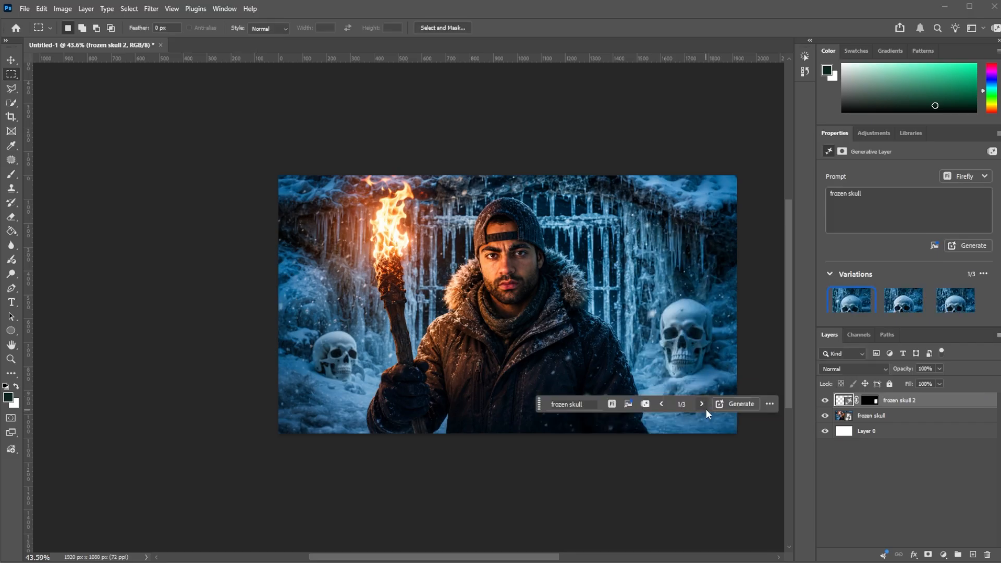
# Step: Switch the new frozen skull opposite the torch to its second variation and review the whole image
pyautogui.click(701, 405)
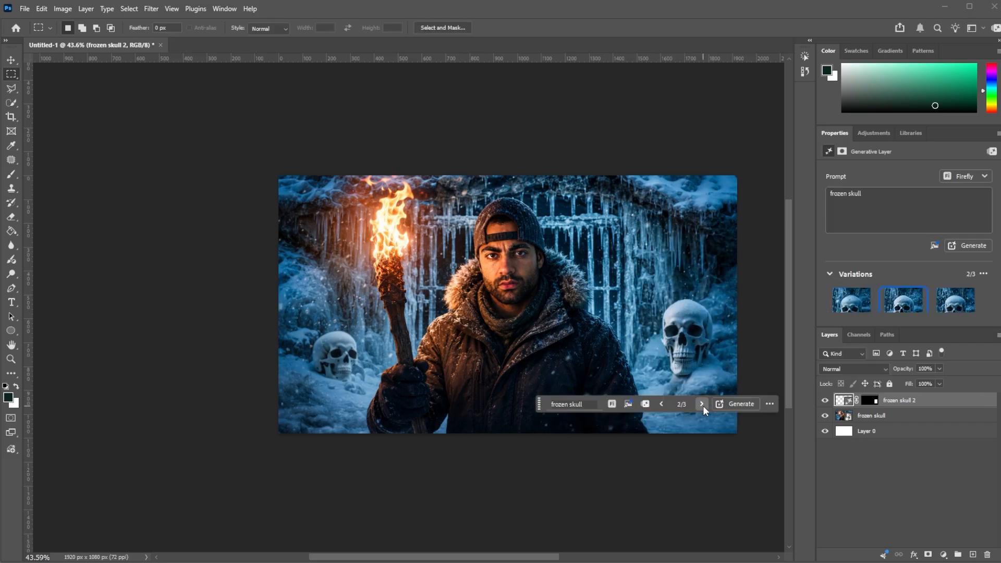
pyautogui.scroll(-5, 537, 370)
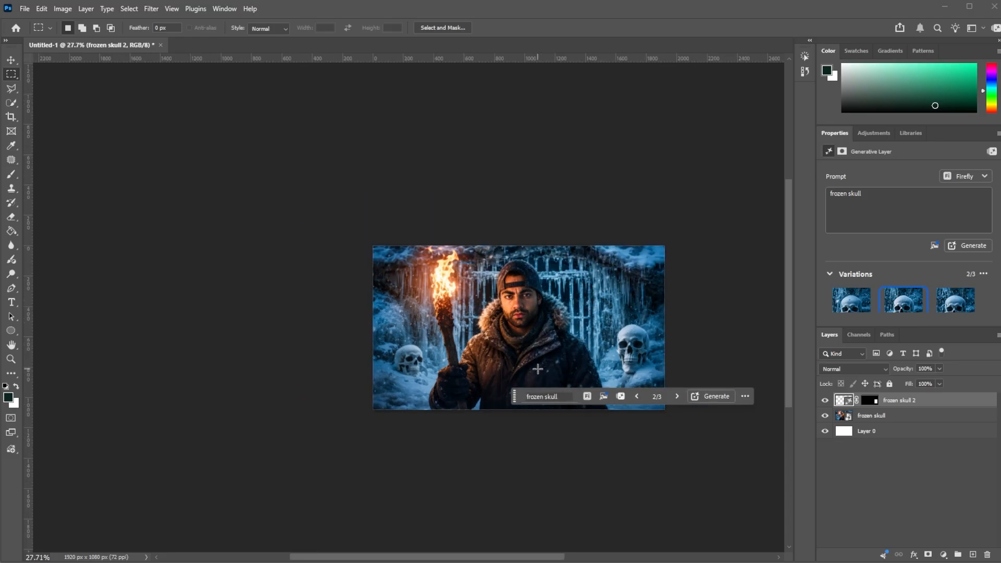
pyautogui.scroll(2, 512, 358)
pyautogui.scroll(2, 573, 360)
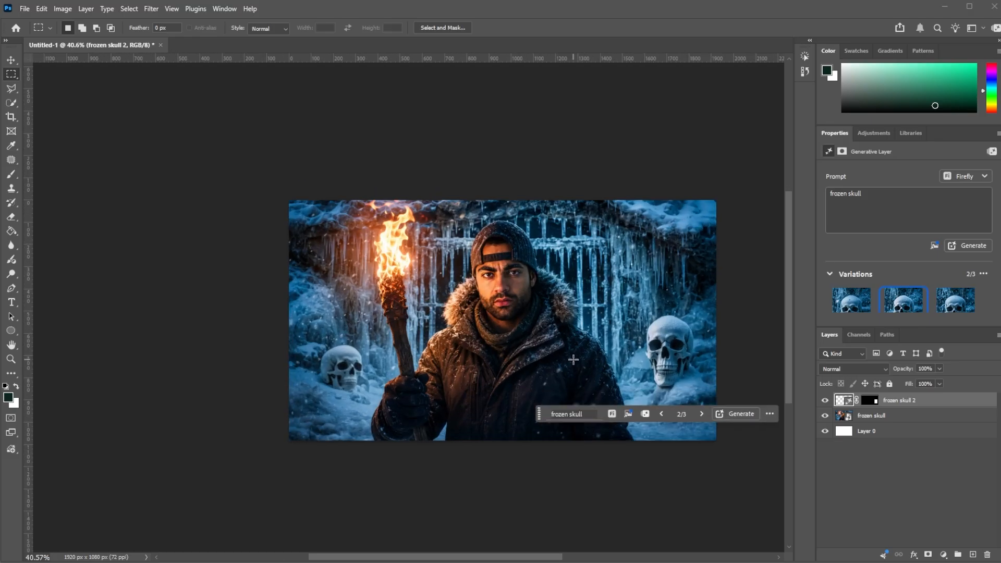
pyautogui.scroll(1, 397, 253)
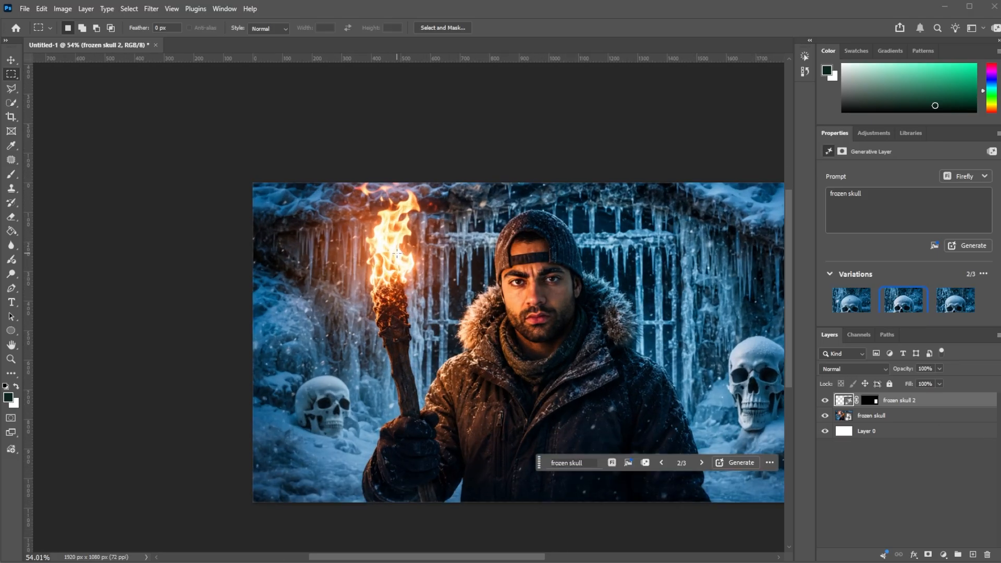
pyautogui.scroll(-1, 399, 259)
pyautogui.scroll(1, 436, 270)
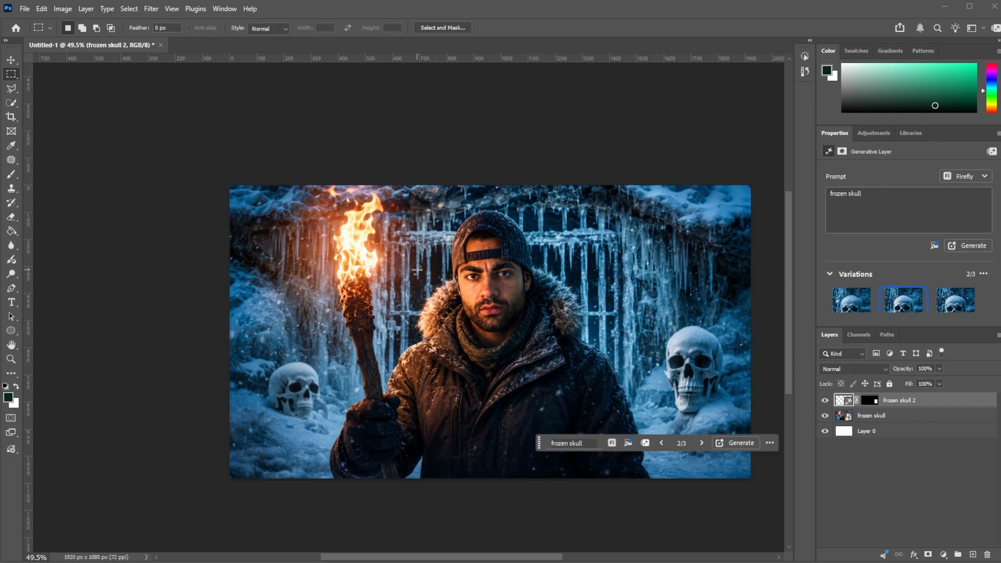
# Step: Combine the frozen skull 2 and frozen skull layers into one smart object
pyautogui.keyDown('shift'); pyautogui.click(923, 415); pyautogui.keyUp('shift')
pyautogui.rightClick(927, 417)
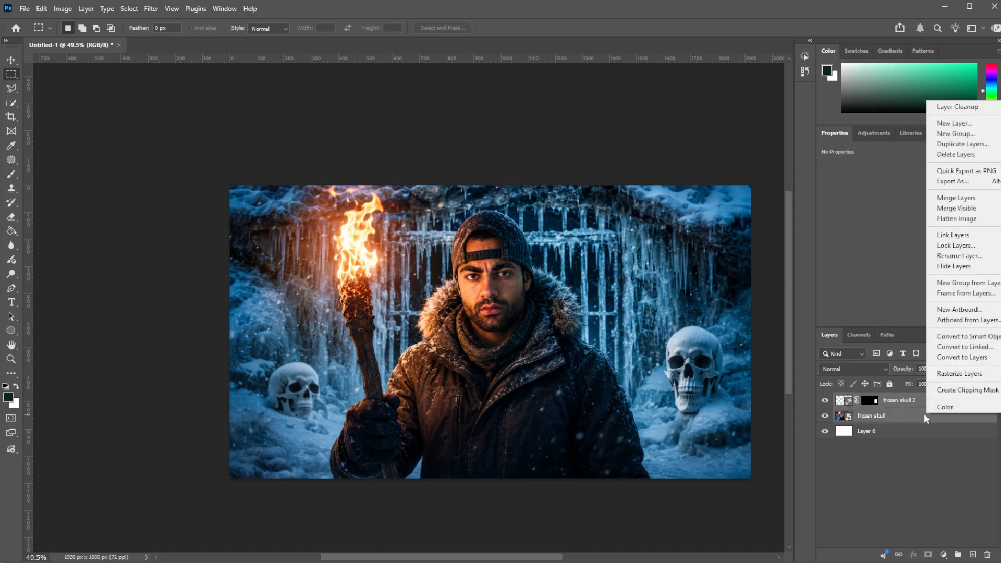
pyautogui.click(960, 343)
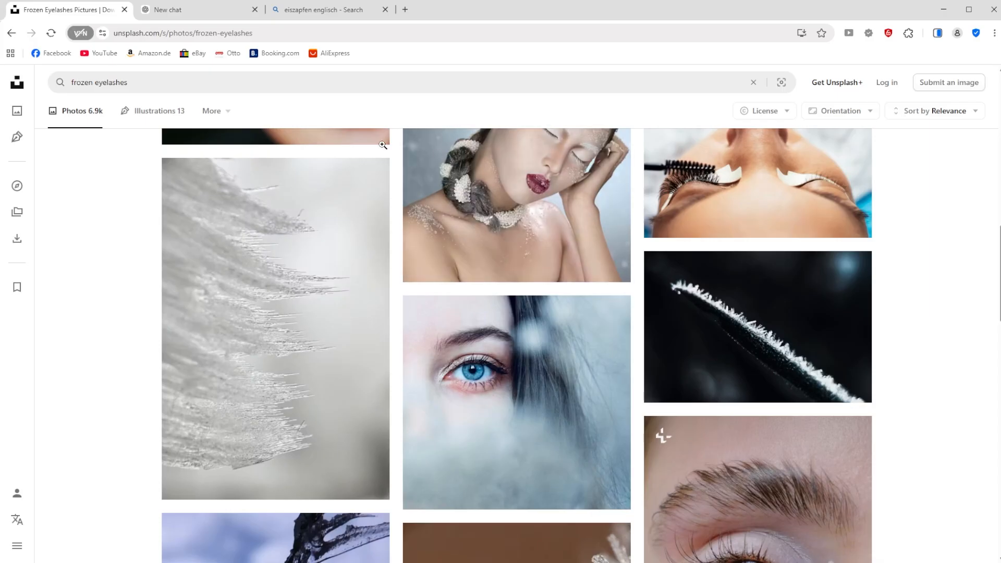
# Step: Switch to the browser and search Unsplash for "fire particles"
pyautogui.scroll(2, 374, 160)
pyautogui.tripleClick(201, 87)
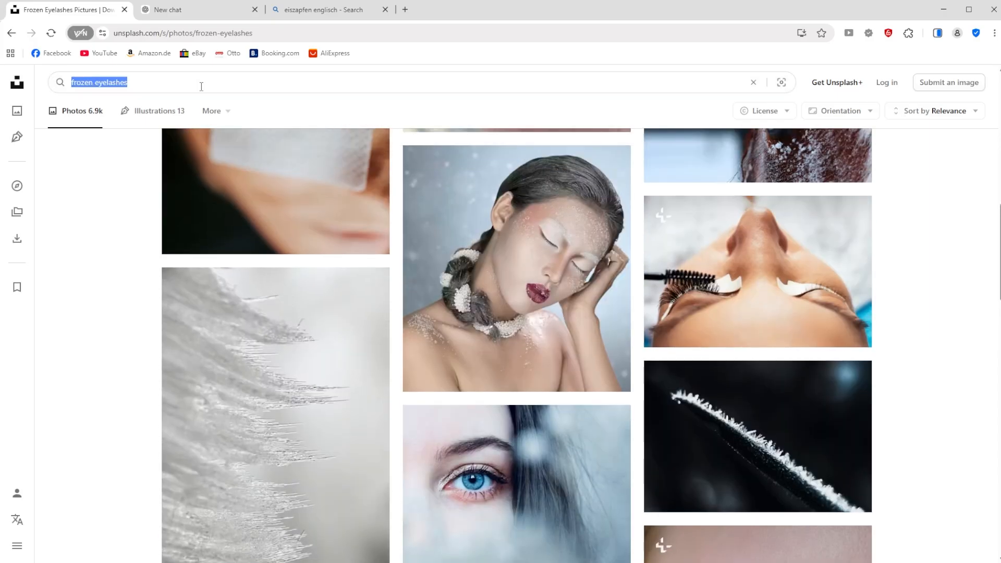
pyautogui.write('fir')
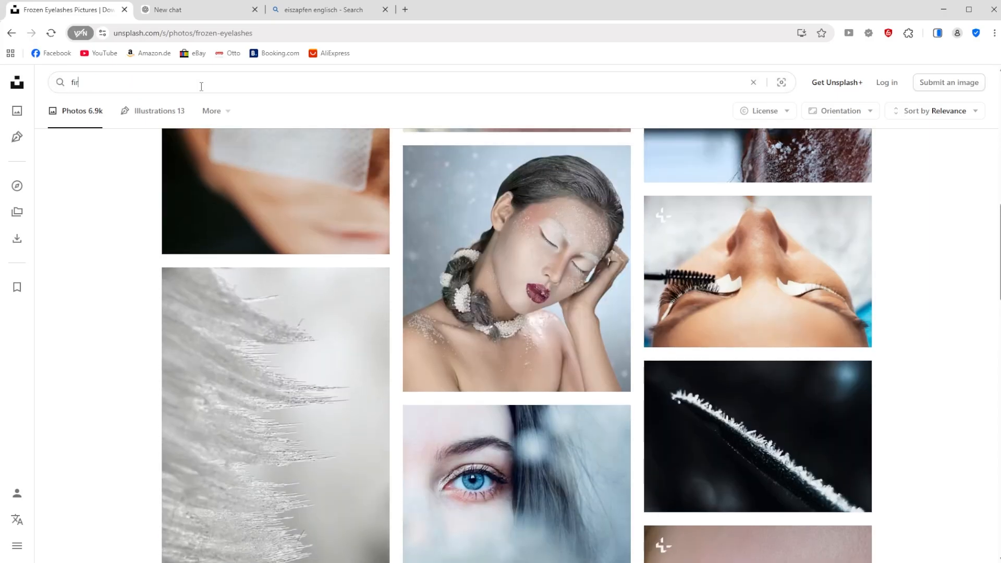
pyautogui.write('e particles')
pyautogui.press('Return')
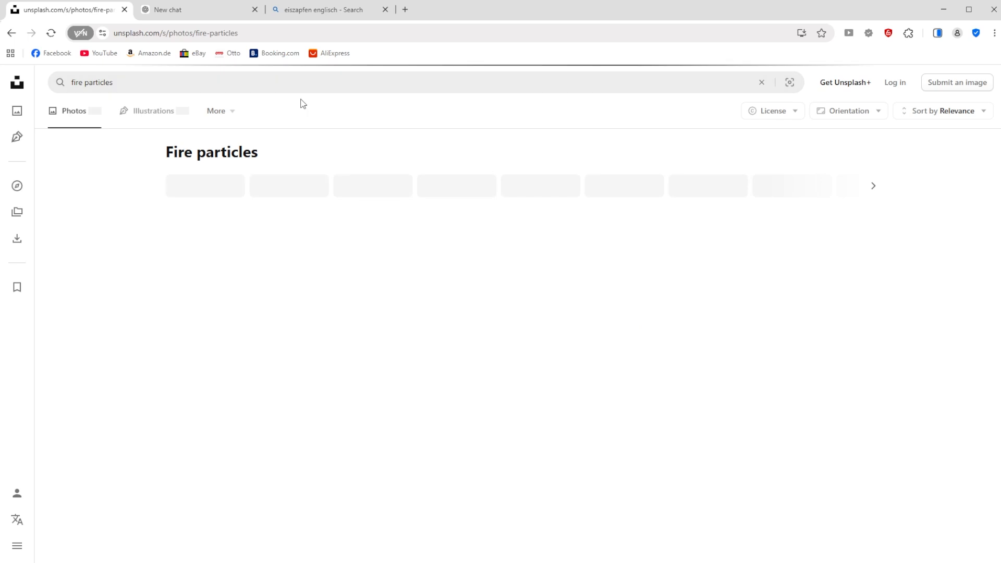
# Step: Open the portrait photo of orange sparks rising above a flame on black and copy the image
pyautogui.scroll(-4, 474, 211)
pyautogui.scroll(-3, 380, 304)
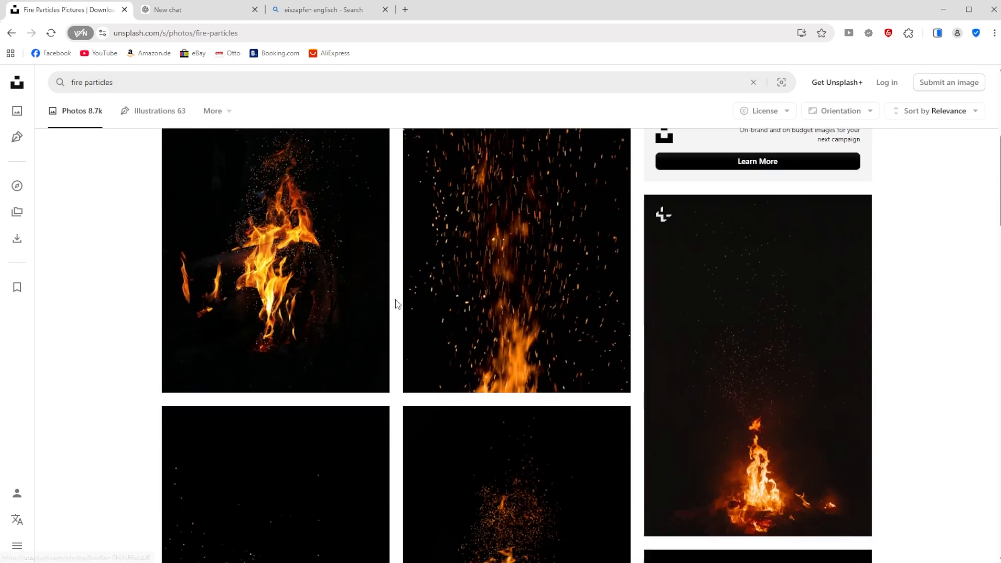
pyautogui.click(518, 253)
pyautogui.rightClick(497, 276)
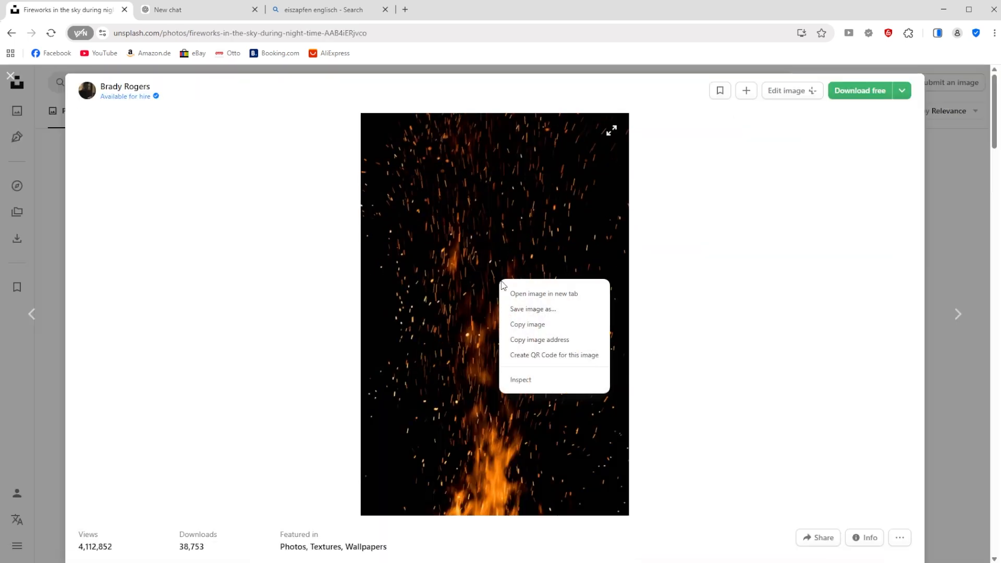
pyautogui.click(526, 324)
# Step: Switch back to Photoshop, paste the sparks image as a new layer and set its blend mode to Screen
pyautogui.hotkey('alt', 'Tab')
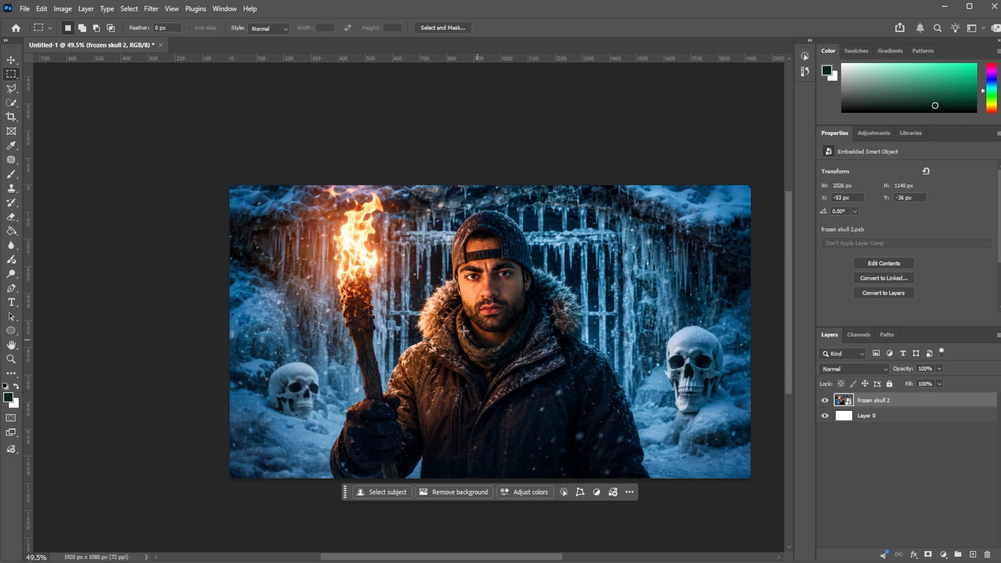
pyautogui.hotkey('ctrl', 'v')
pyautogui.click(862, 368)
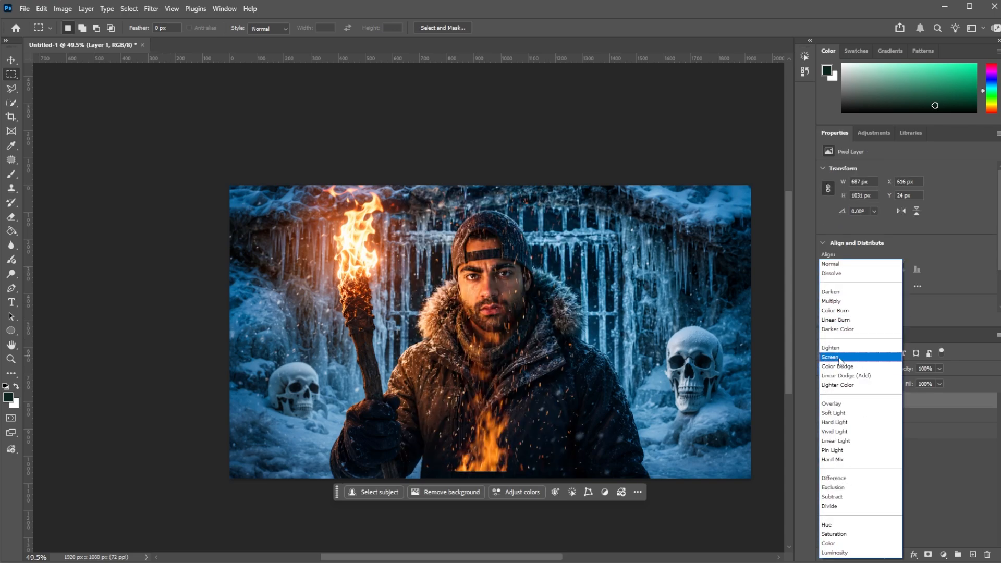
pyautogui.click(840, 357)
# Step: Move the sparks layer over the torch so that its flame sits along the torch handle
pyautogui.hotkey('ctrl', 't')
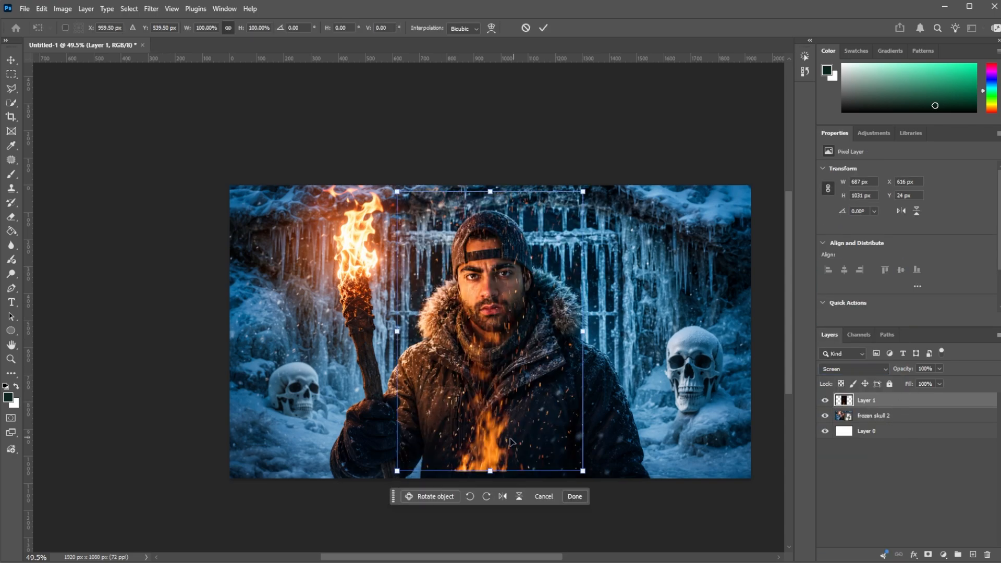
pyautogui.moveTo(502, 433); pyautogui.dragTo(378, 361)
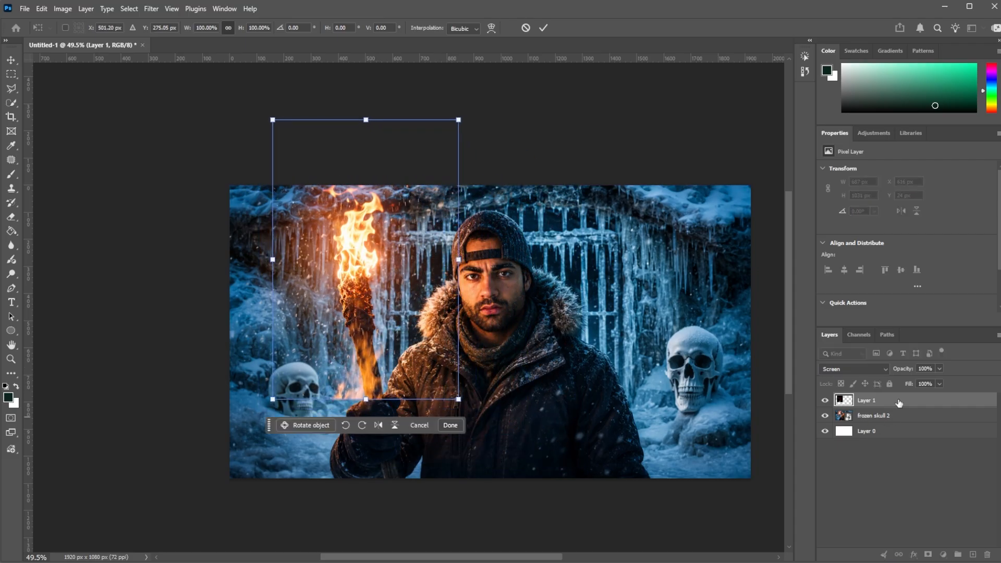
pyautogui.press('Return')
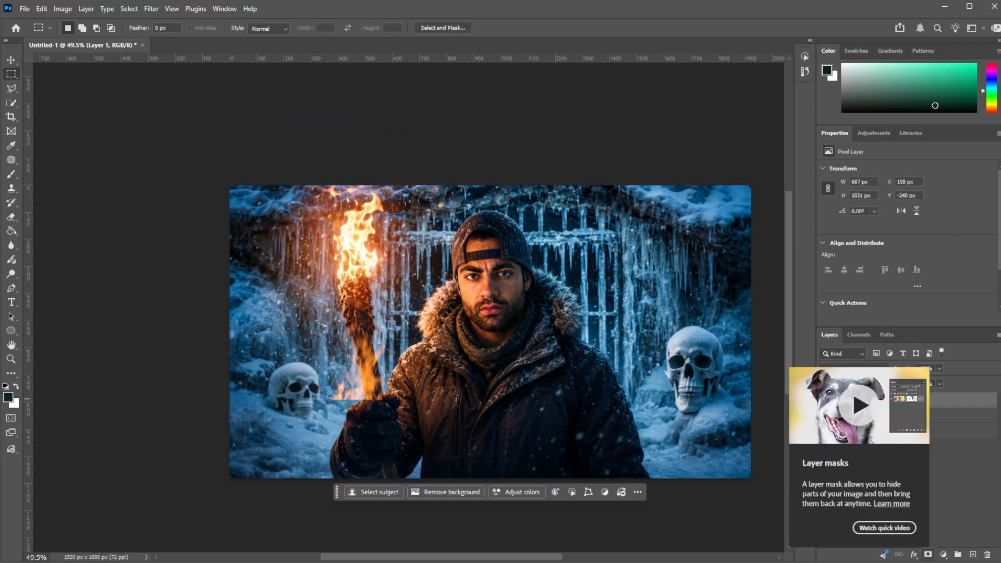
# Step: Add a black mask to the sparks layer and paint it white around the torch flame to reveal the sparks there
pyautogui.click(928, 555)
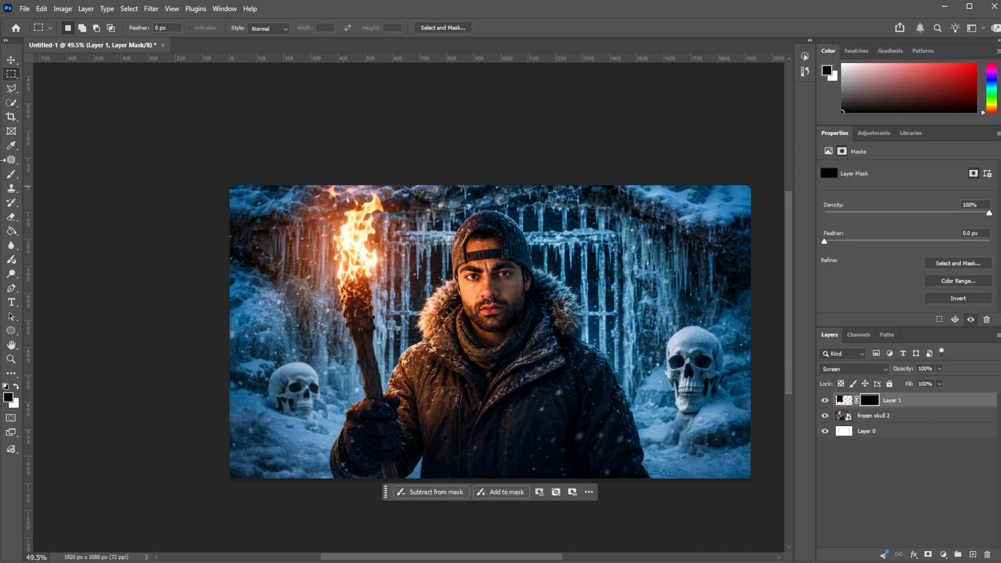
pyautogui.click(10, 177)
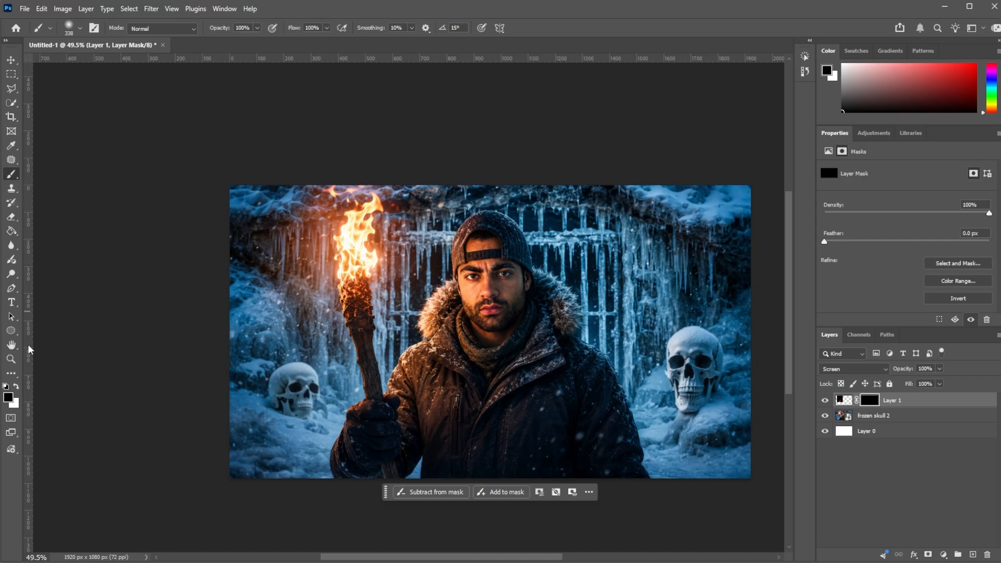
pyautogui.press('x')
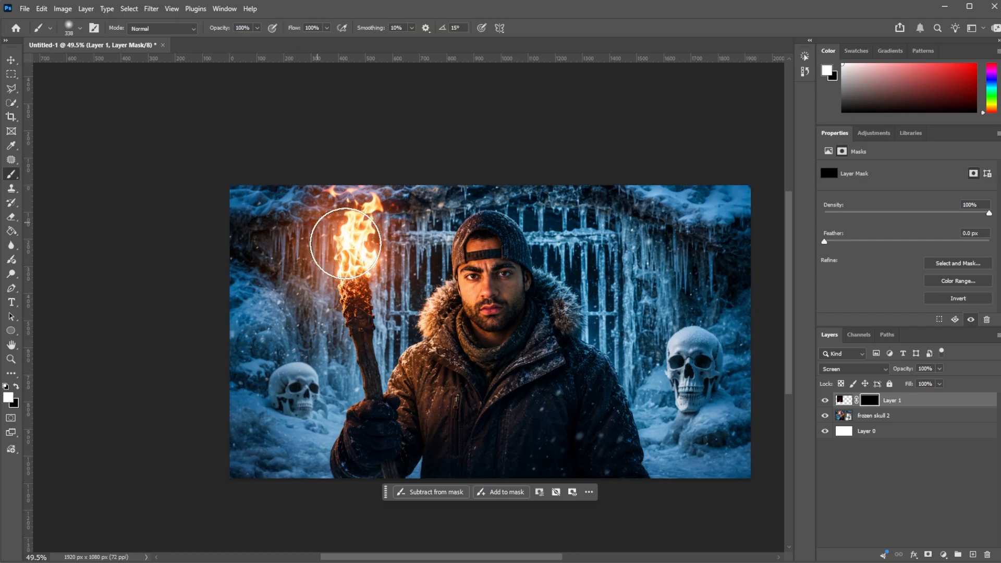
pyautogui.moveTo(360, 251)
pyautogui.mouseDown()
pyautogui.moveTo(360, 232)
pyautogui.moveTo(346, 240)
pyautogui.mouseUp()
pyautogui.scroll(7, 362, 238)
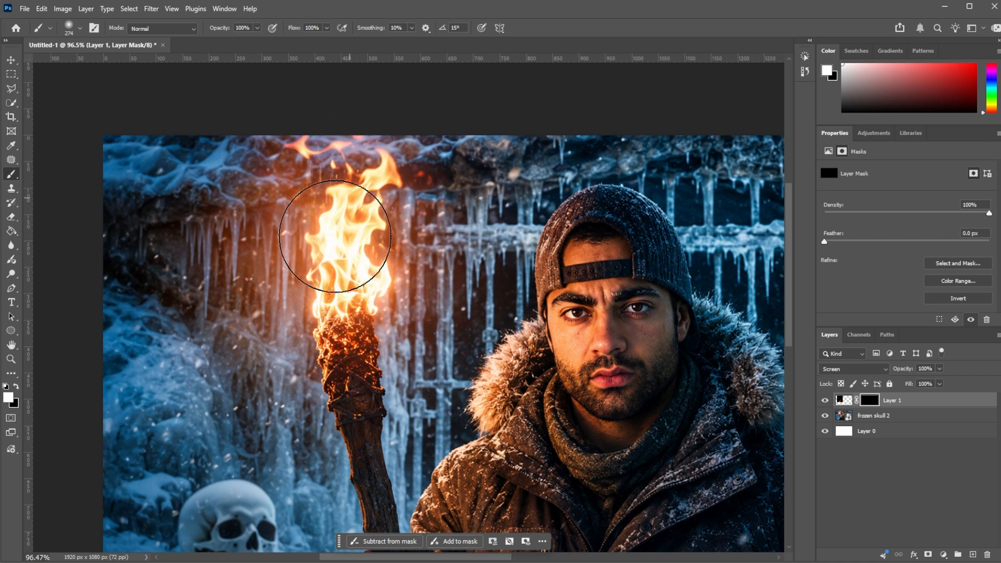
pyautogui.moveTo(322, 293)
pyautogui.mouseDown()
pyautogui.moveTo(389, 223)
pyautogui.moveTo(373, 266)
pyautogui.moveTo(395, 183)
pyautogui.moveTo(337, 223)
pyautogui.moveTo(306, 306)
pyautogui.mouseUp()
pyautogui.press('x')
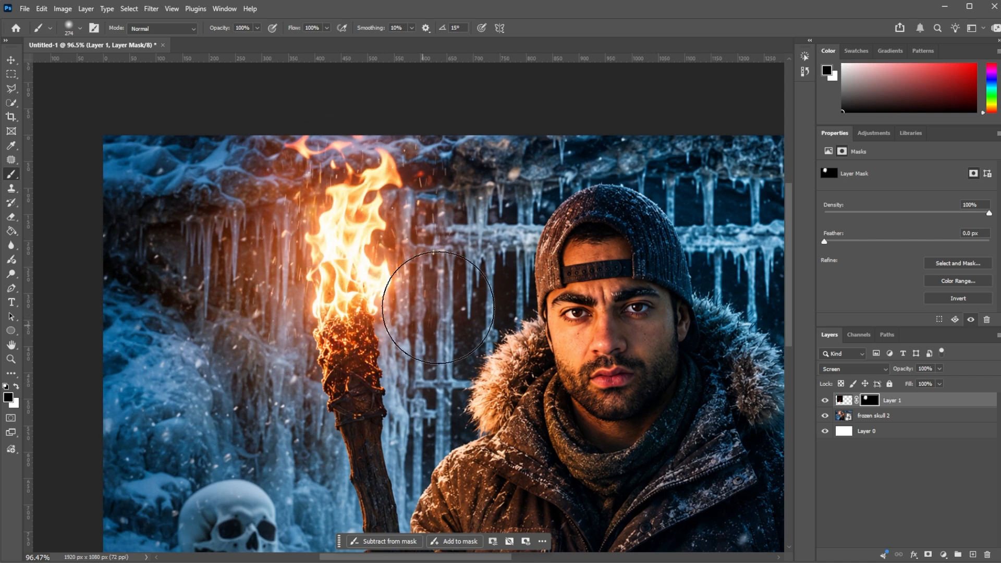
pyautogui.scroll(-5, 399, 397)
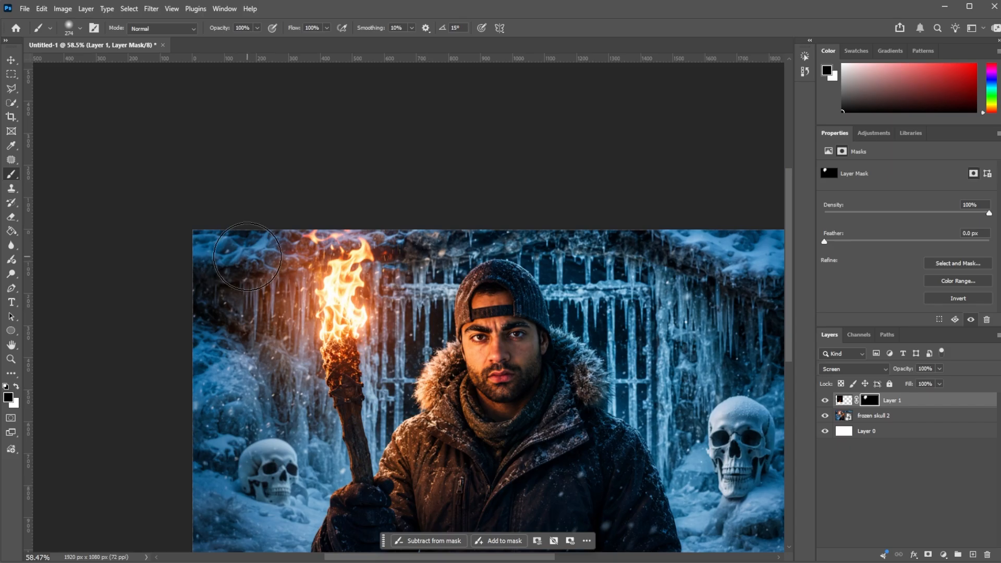
pyautogui.click(824, 401)
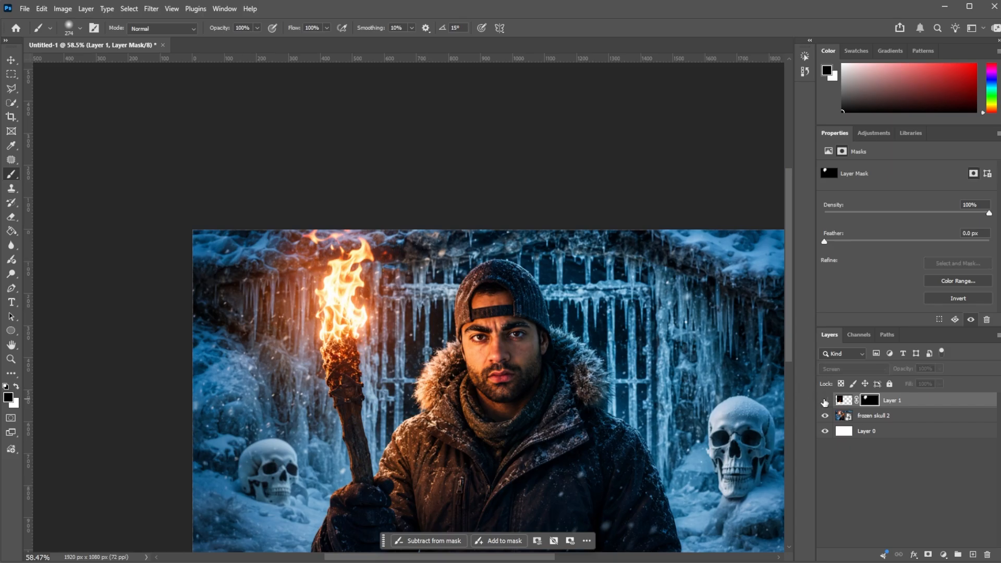
pyautogui.scroll(-4, 452, 338)
pyautogui.click(824, 401)
pyautogui.scroll(4, 363, 281)
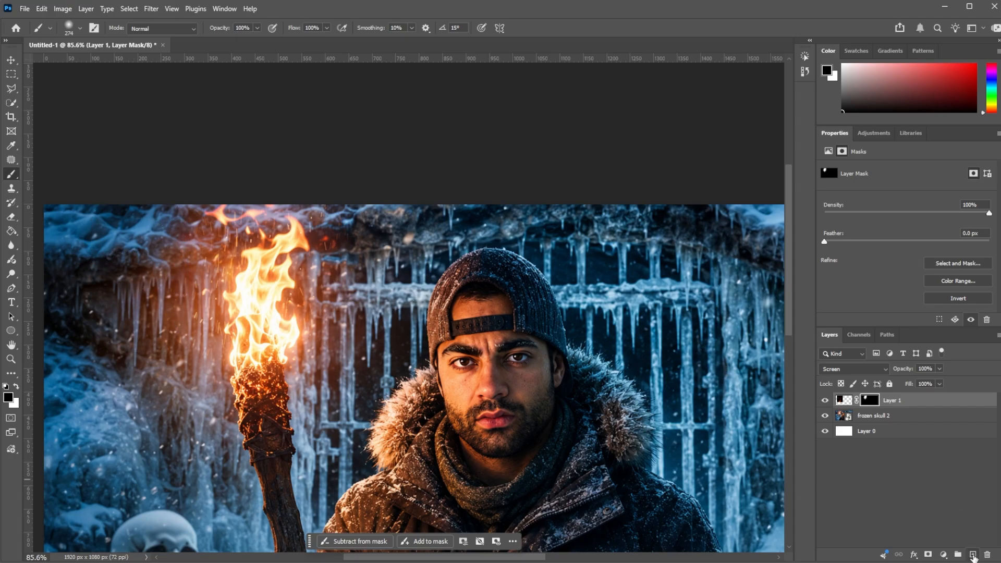
# Step: Create a new layer above the sparks and set the foreground colour to dark orange-brown #432c00 for the brush
pyautogui.click(972, 555)
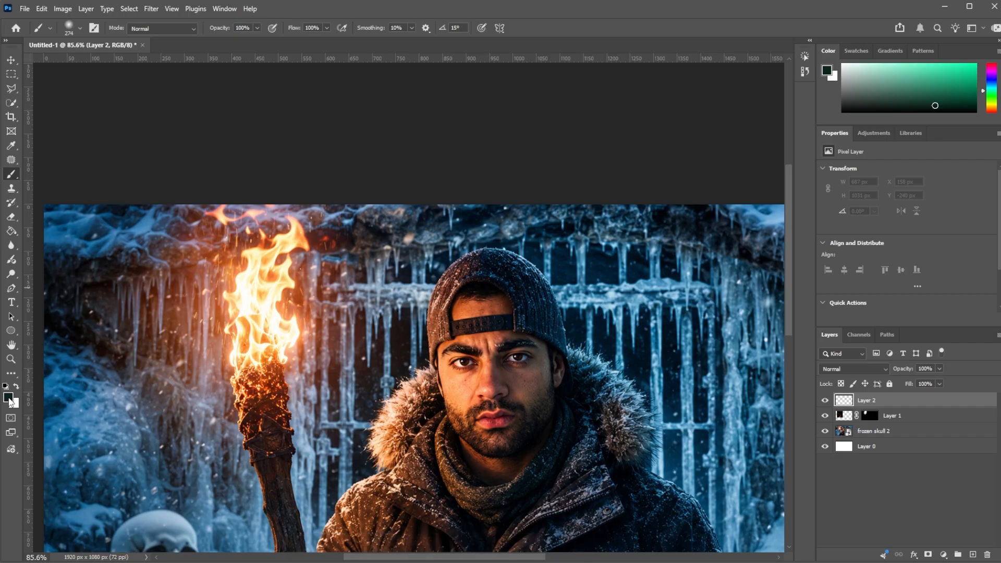
pyautogui.click(9, 399)
pyautogui.click(835, 422)
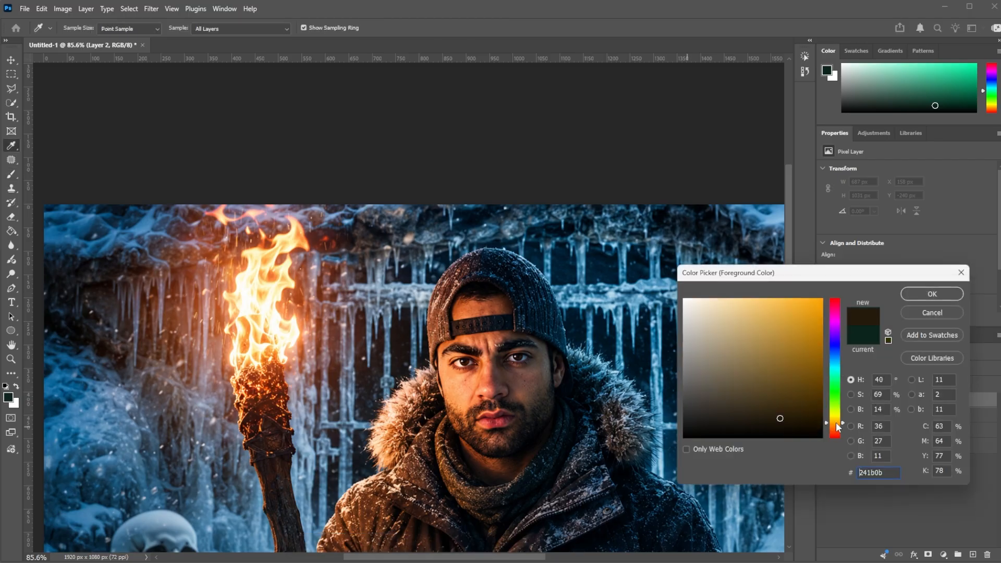
pyautogui.moveTo(789, 393); pyautogui.dragTo(834, 401)
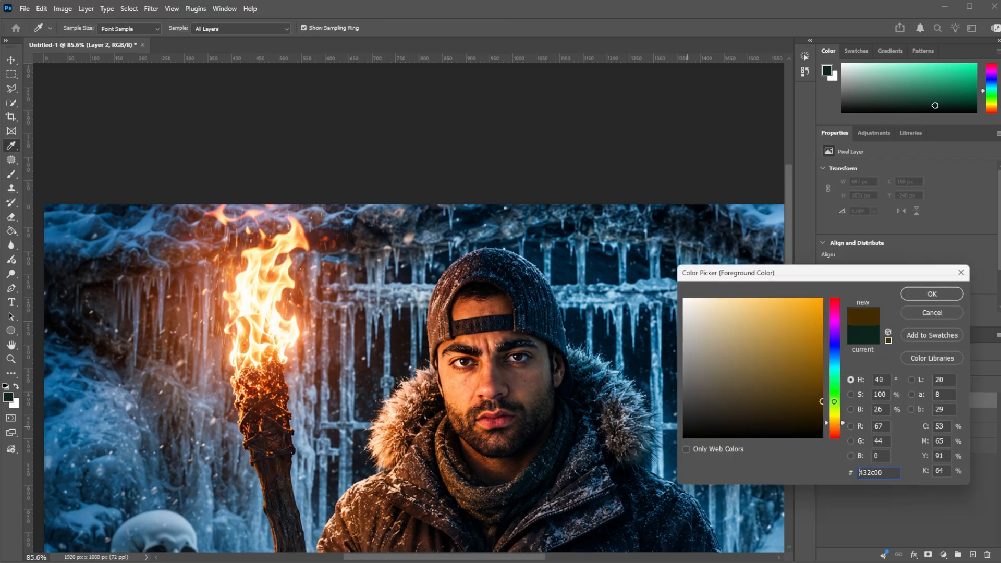
pyautogui.click(921, 295)
pyautogui.press('b')
# Step: Paint a large soft glow over the torch flame on the new layer and set its blend mode to Color Dodge
pyautogui.scroll(-5, 341, 310)
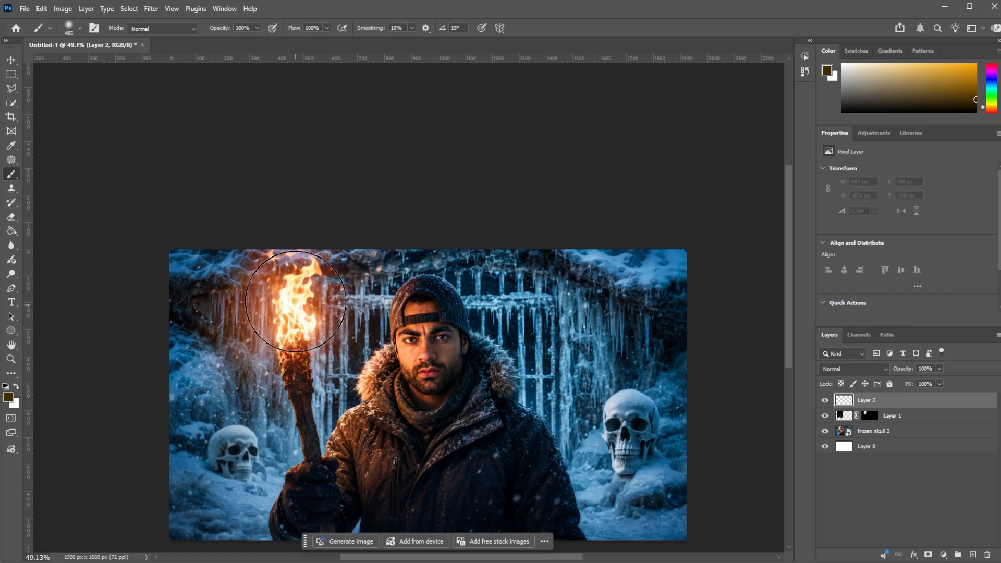
pyautogui.click(296, 299)
pyautogui.moveTo(296, 299)
pyautogui.mouseDown()
pyautogui.moveTo(286, 312)
pyautogui.moveTo(295, 290)
pyautogui.moveTo(289, 342)
pyautogui.moveTo(370, 256)
pyautogui.moveTo(290, 284)
pyautogui.moveTo(293, 292)
pyautogui.mouseUp()
pyautogui.click(858, 371)
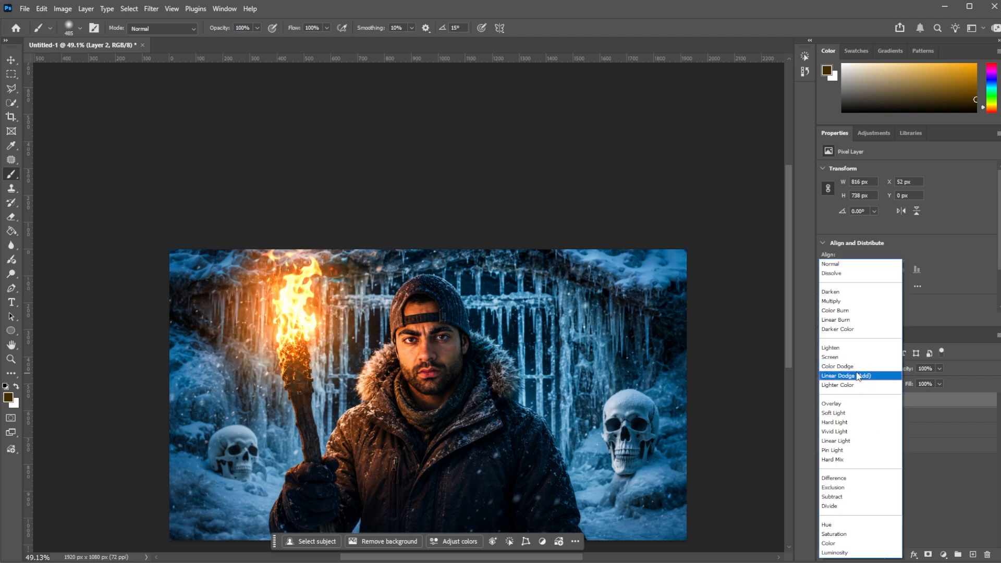
pyautogui.click(857, 367)
pyautogui.scroll(-3, 350, 323)
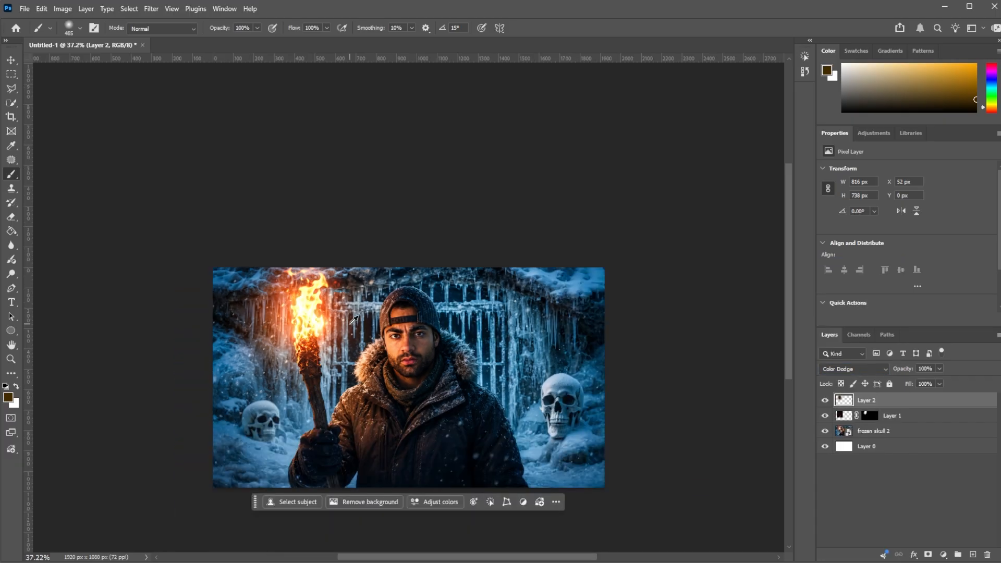
pyautogui.click(824, 401)
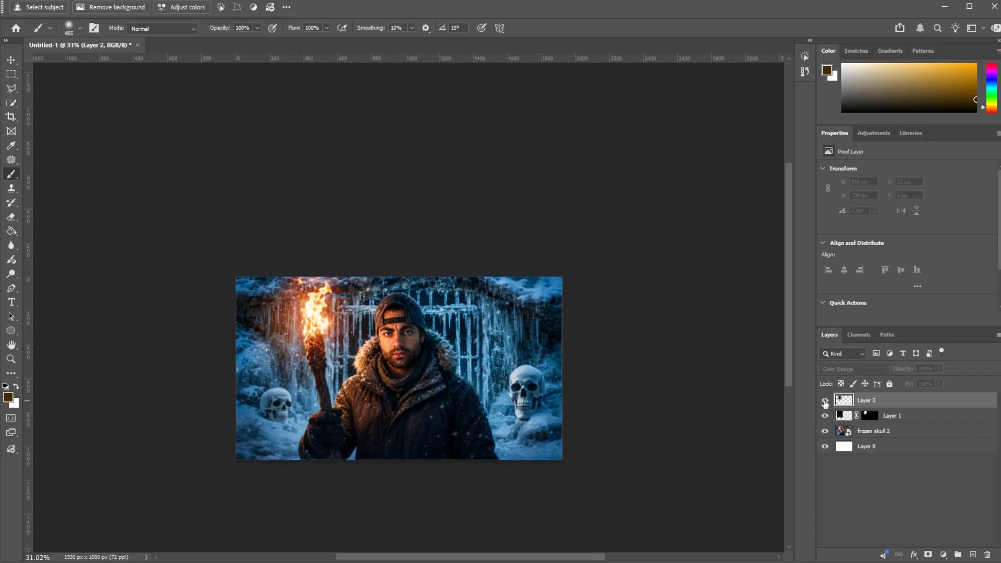
pyautogui.click(825, 401)
pyautogui.click(824, 402)
pyautogui.click(825, 402)
pyautogui.scroll(5, 328, 316)
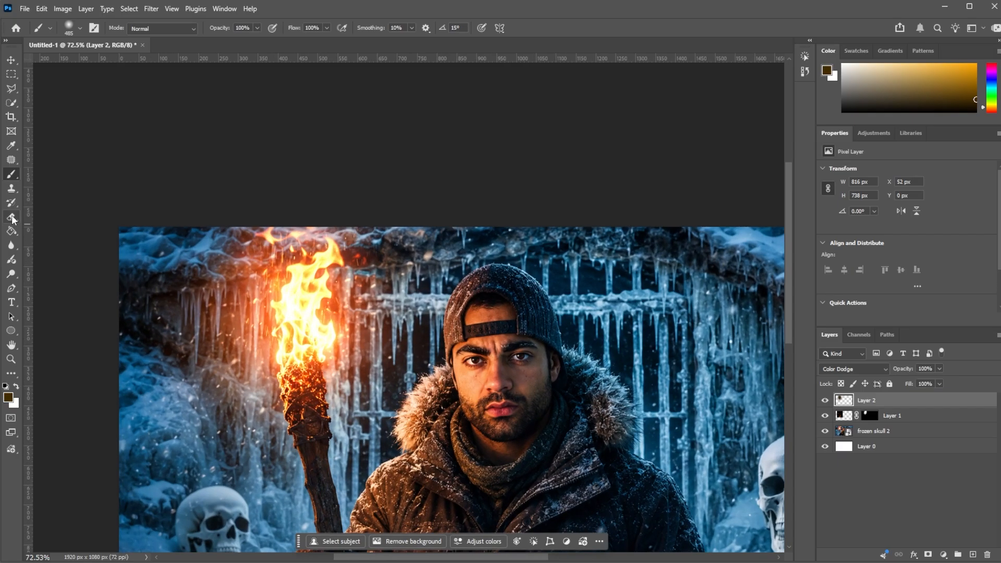
# Step: Erase the large glow around the torch and repaint it with a smaller soft brush over the flame and torch head
pyautogui.click(11, 217)
pyautogui.moveTo(268, 261)
pyautogui.mouseDown()
pyautogui.moveTo(277, 297)
pyautogui.moveTo(330, 352)
pyautogui.moveTo(313, 407)
pyautogui.mouseUp()
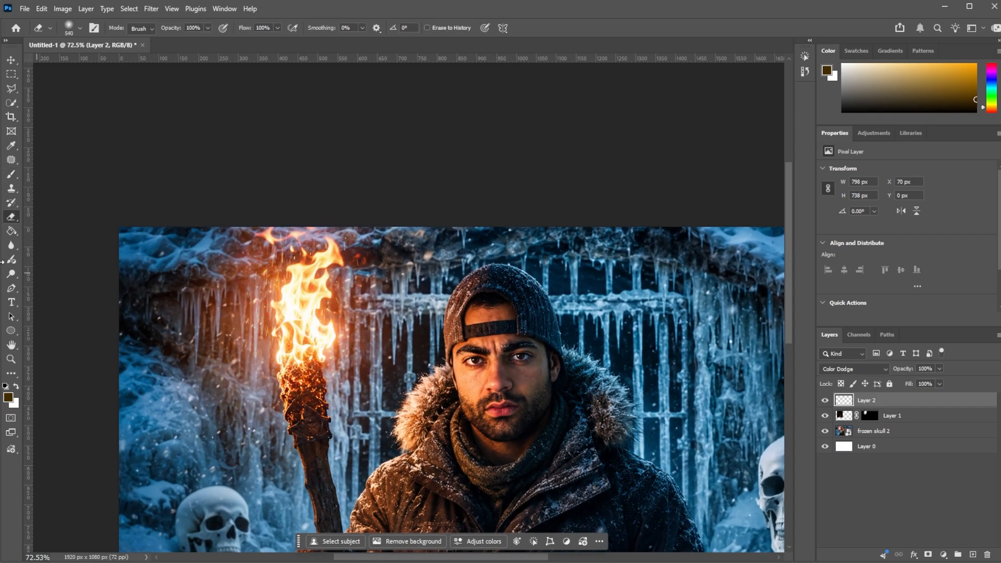
pyautogui.click(12, 174)
pyautogui.moveTo(315, 273); pyautogui.dragTo(281, 280)
pyautogui.scroll(2, 303, 306)
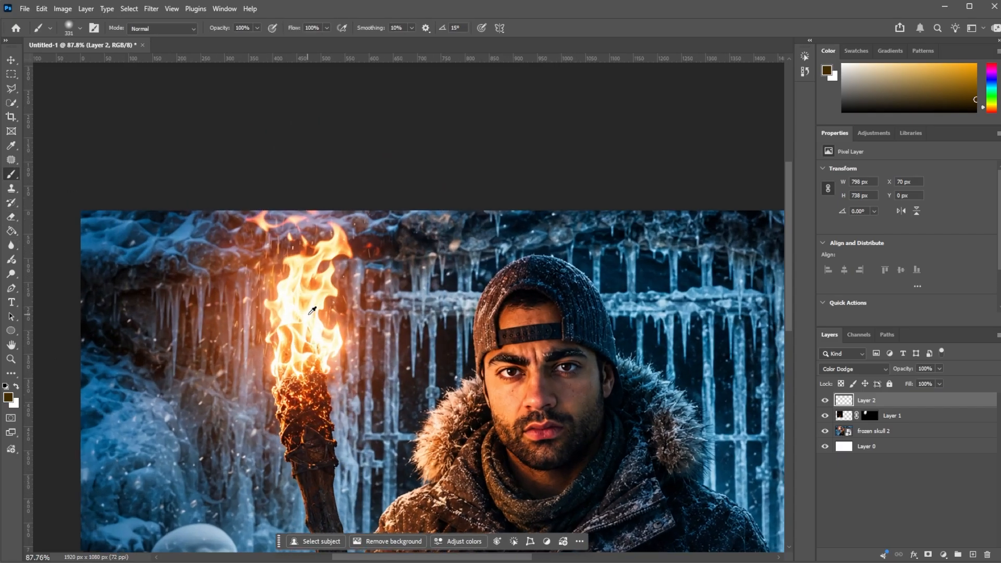
pyautogui.scroll(3, 313, 310)
pyautogui.moveTo(295, 359)
pyautogui.mouseDown()
pyautogui.moveTo(285, 360)
pyautogui.moveTo(296, 280)
pyautogui.moveTo(323, 232)
pyautogui.mouseUp()
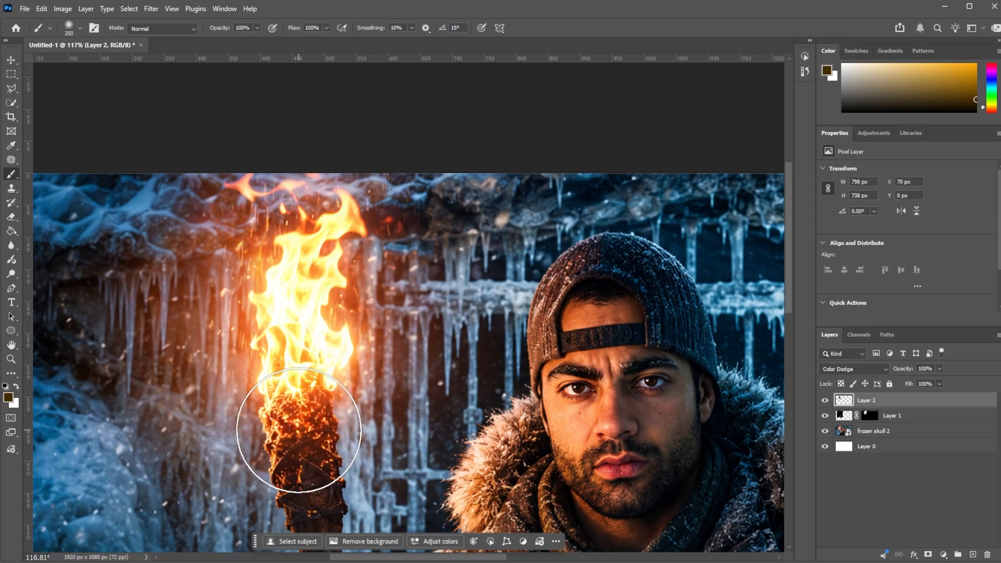
# Step: Compare the image with and without the glow layer and lower that layer's opacity to 57%
pyautogui.scroll(-10, 234, 307)
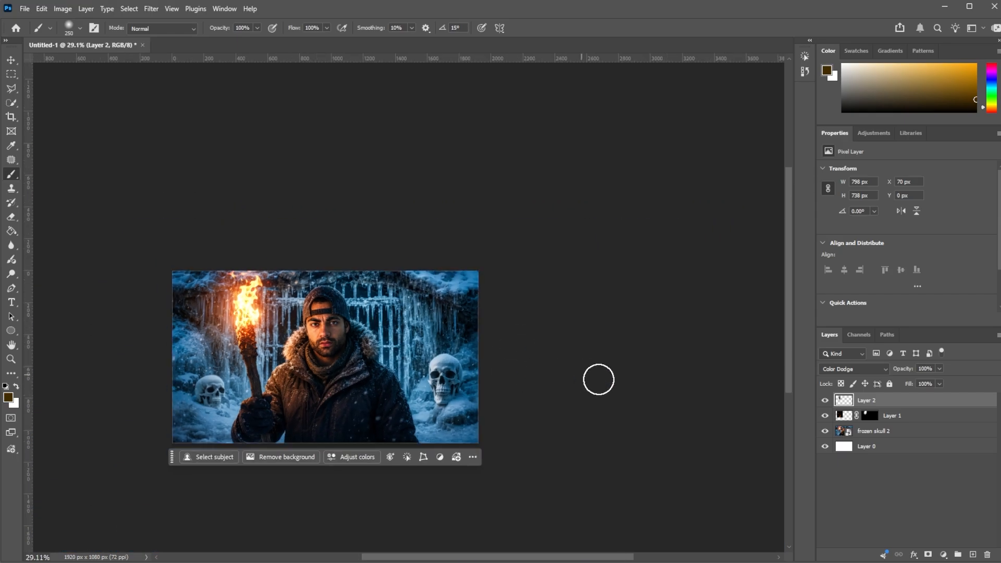
pyautogui.click(825, 400)
pyautogui.click(824, 400)
pyautogui.scroll(4, 313, 312)
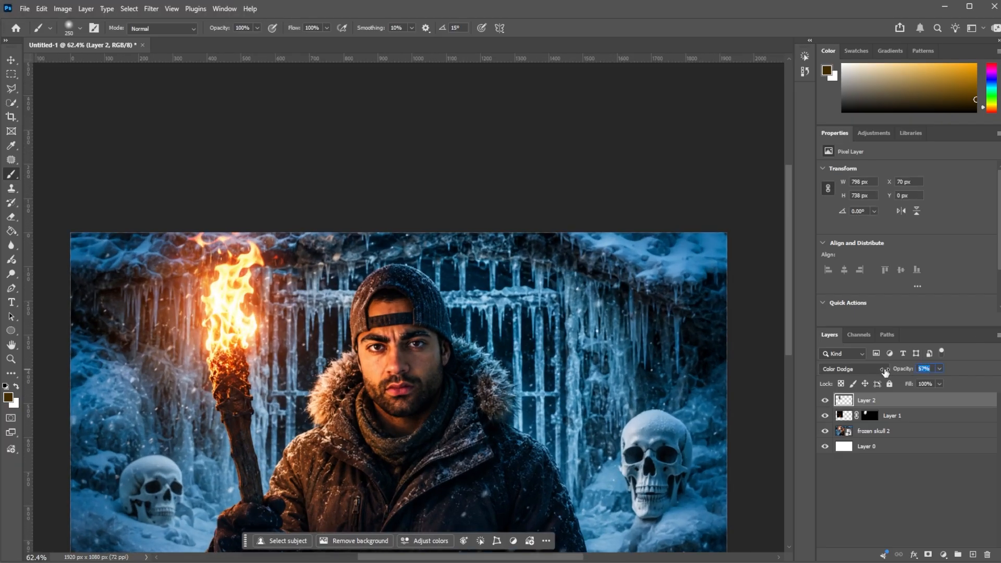
pyautogui.scroll(-4, 343, 340)
pyautogui.scroll(2, 342, 339)
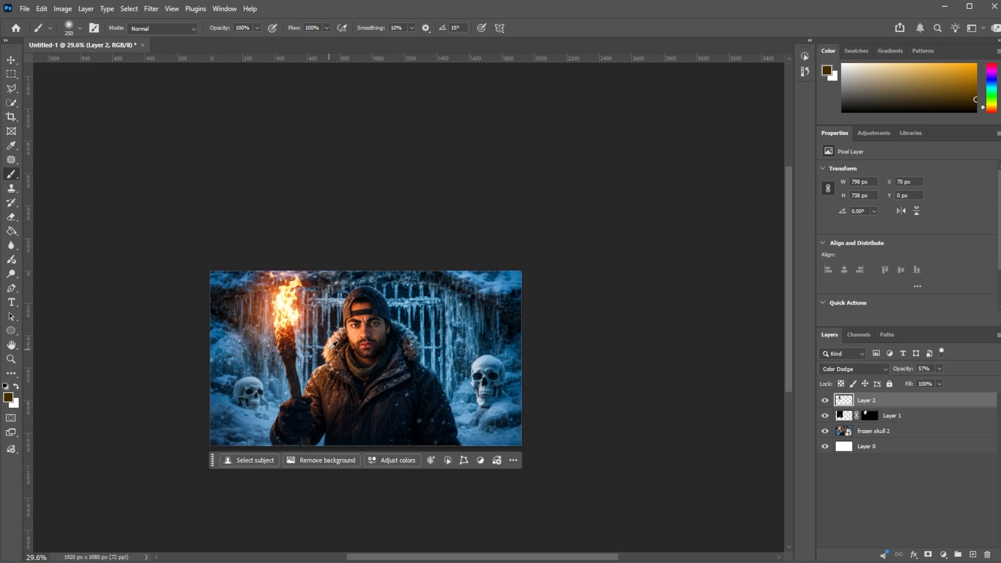
pyautogui.scroll(2, 343, 339)
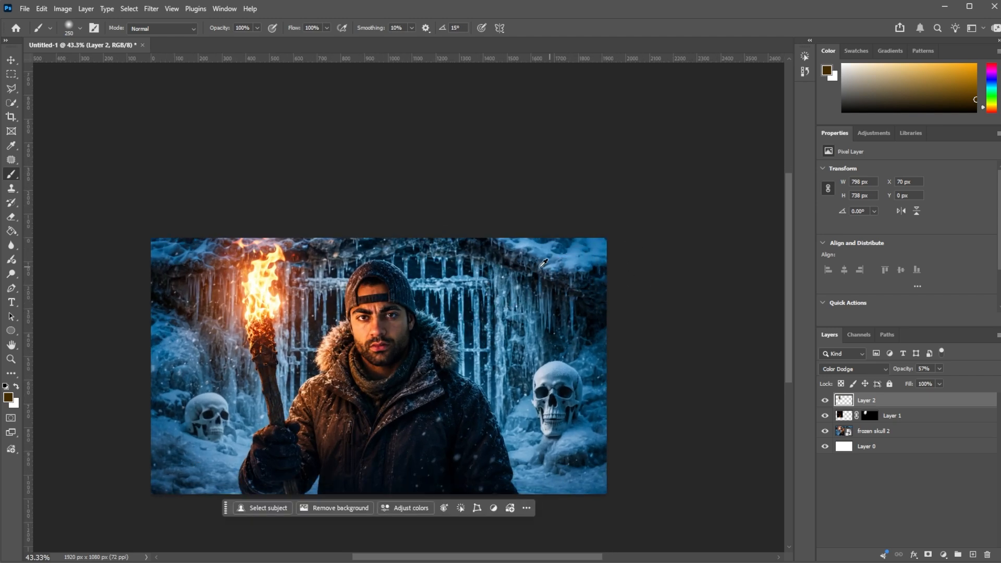
pyautogui.scroll(1, 505, 265)
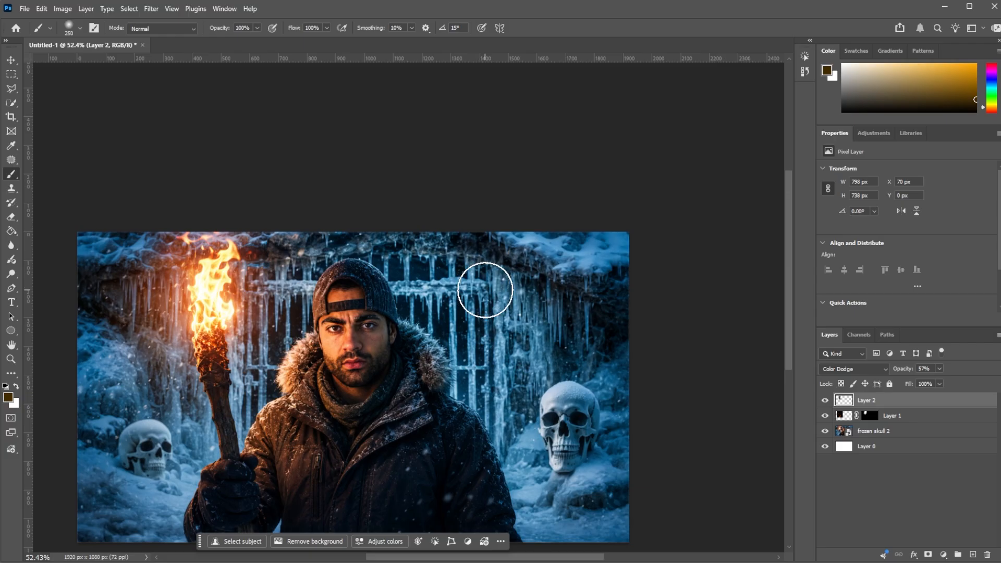
pyautogui.scroll(-3, 526, 285)
pyautogui.scroll(1, 420, 331)
pyautogui.scroll(2, 379, 375)
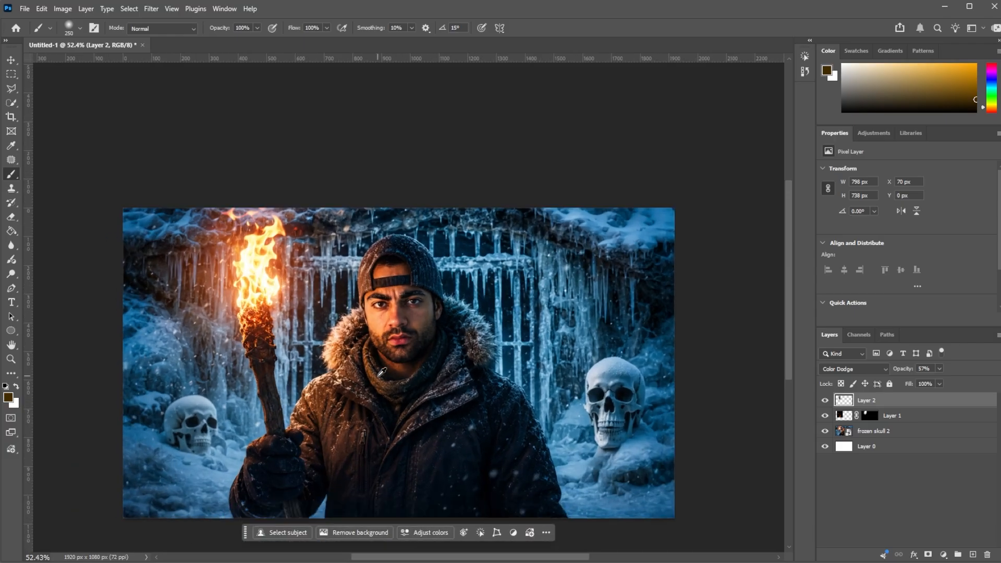
# Step: Add the text "100H" over the icy gate beside the man's cap and colour it white
pyautogui.press('t')
pyautogui.click(524, 260)
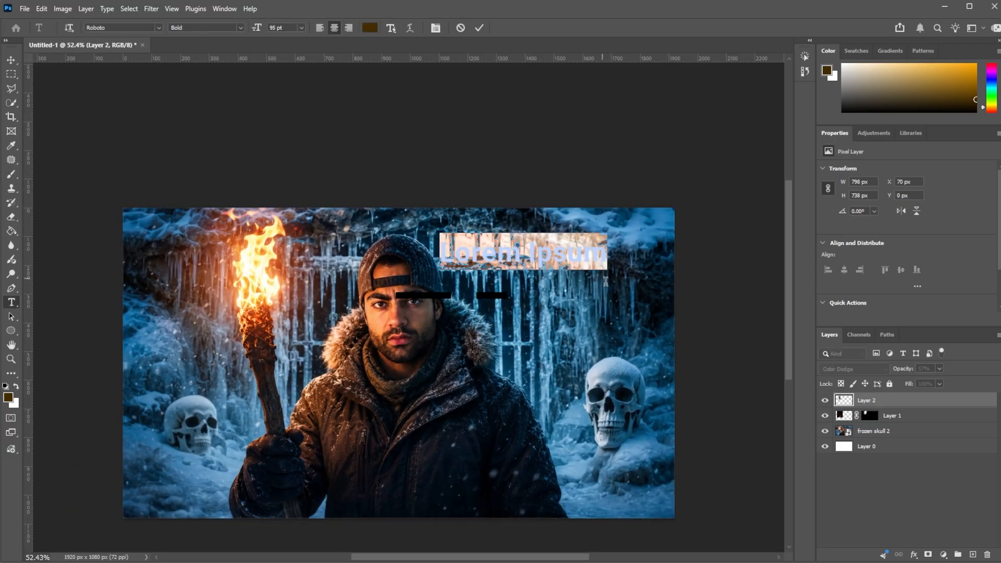
pyautogui.write('100H')
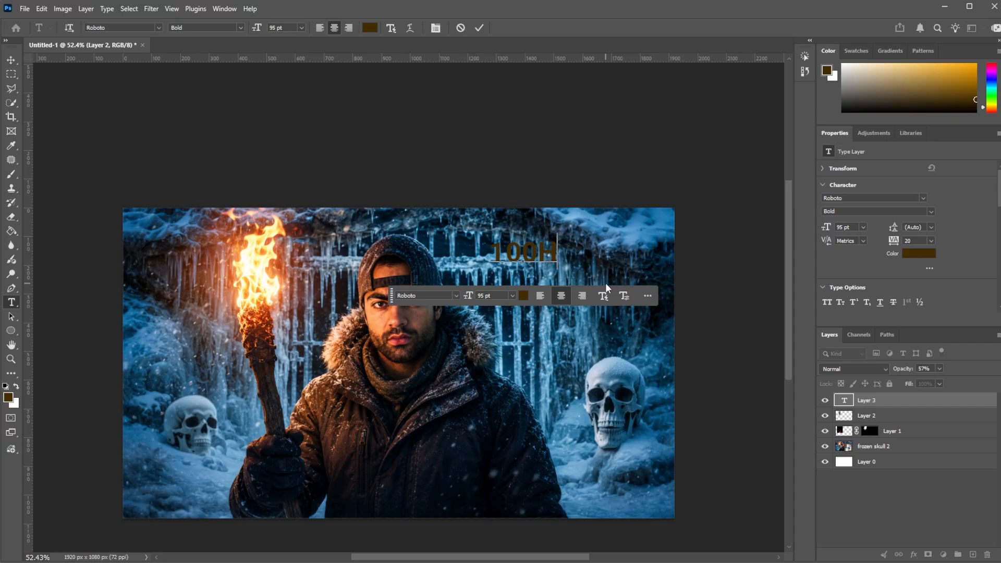
pyautogui.hotkey('ctrl', 'a')
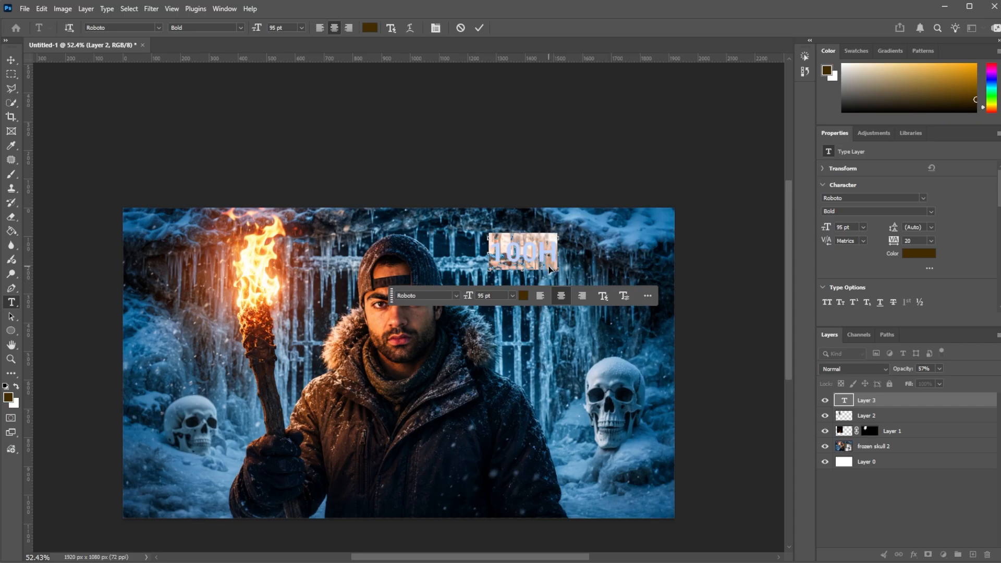
pyautogui.click(927, 256)
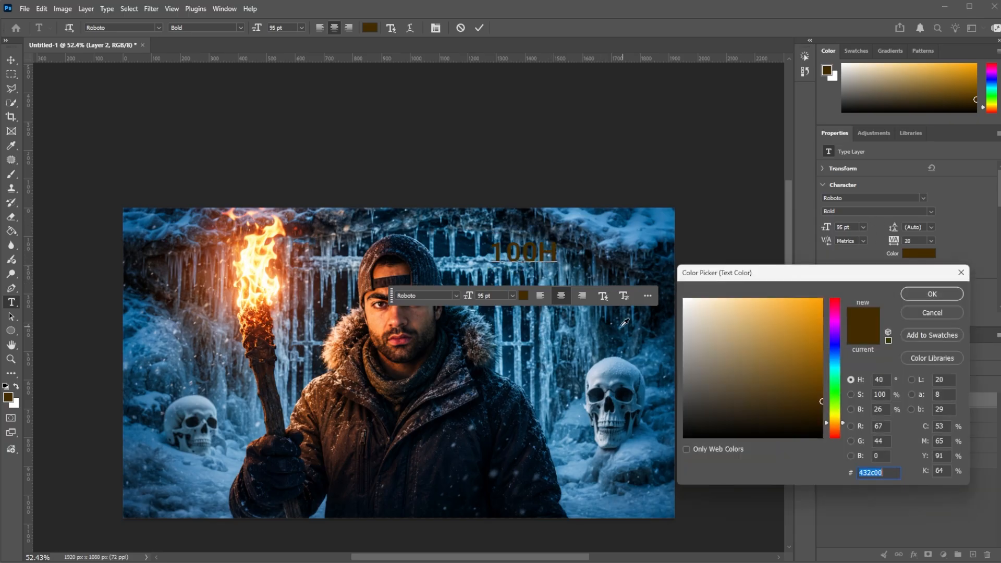
pyautogui.moveTo(745, 311); pyautogui.dragTo(643, 278)
pyautogui.click(642, 278)
pyautogui.click(931, 294)
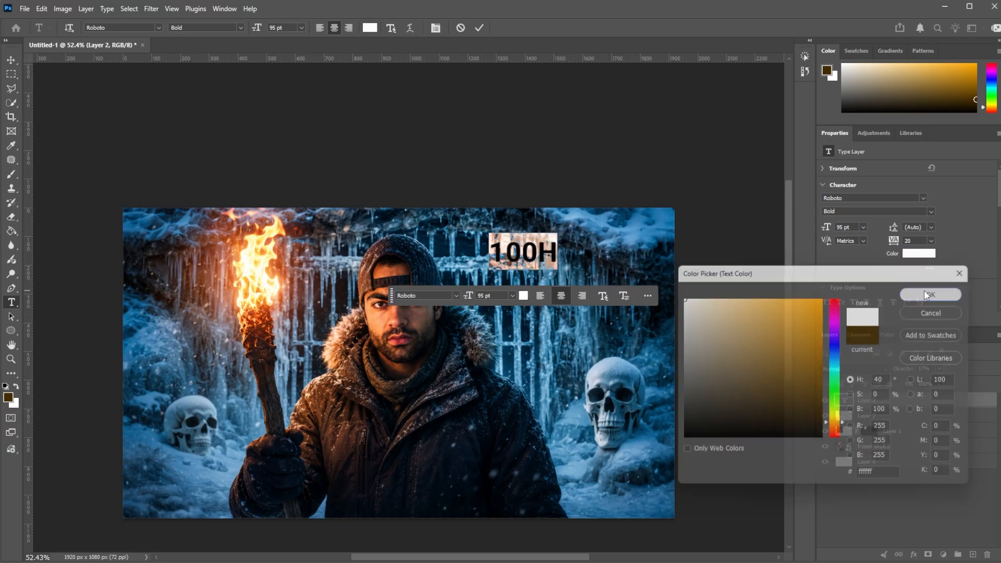
# Step: Set the "100H" text to Komika Axis Regular at 139 pt with 100% layer opacity
pyautogui.click(924, 197)
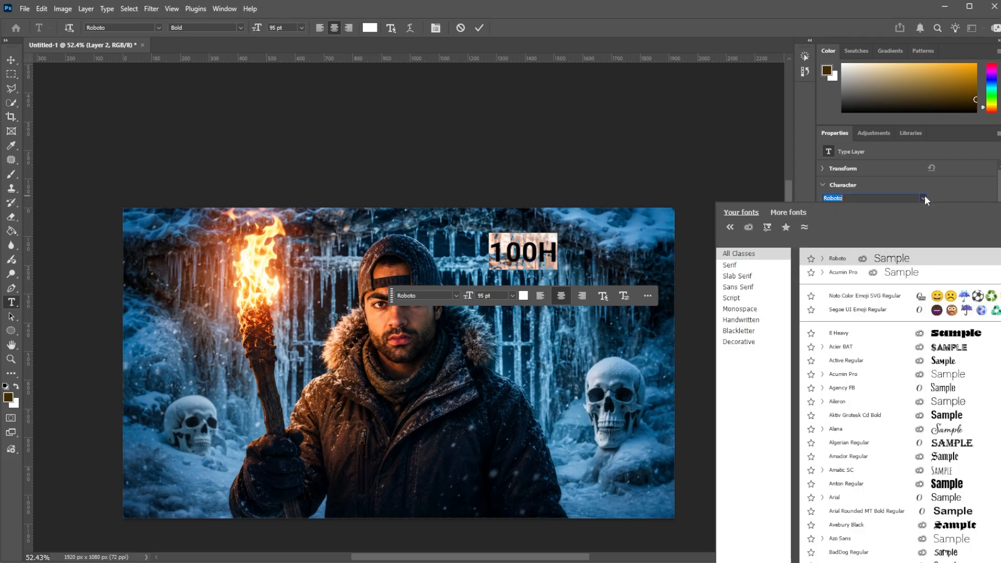
pyautogui.write('kom')
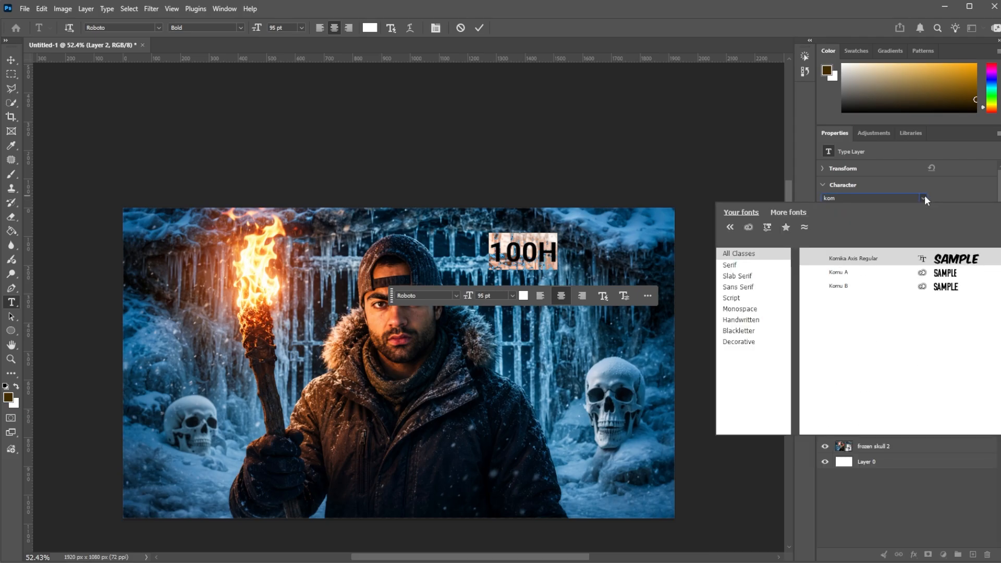
pyautogui.press('Return')
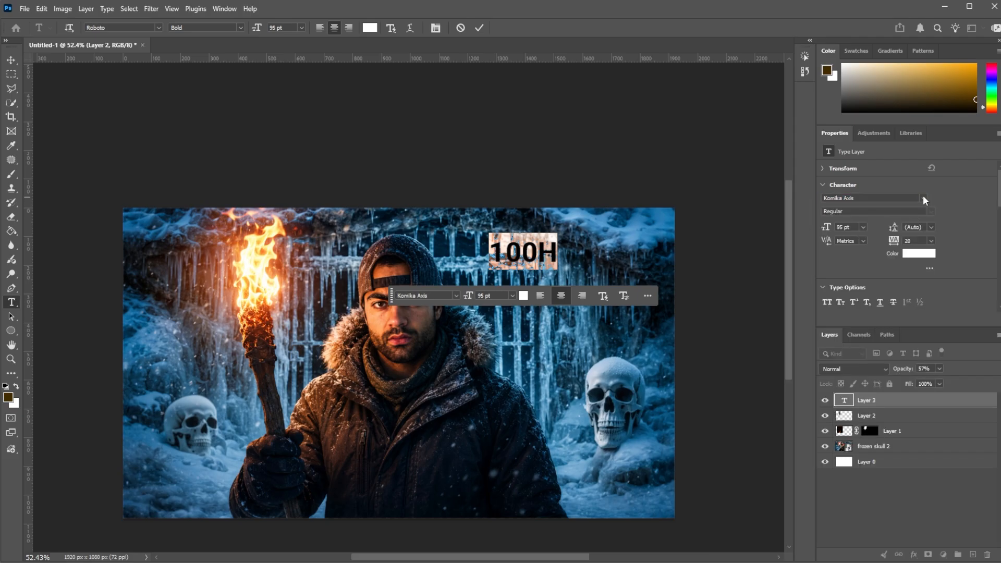
pyautogui.click(923, 198)
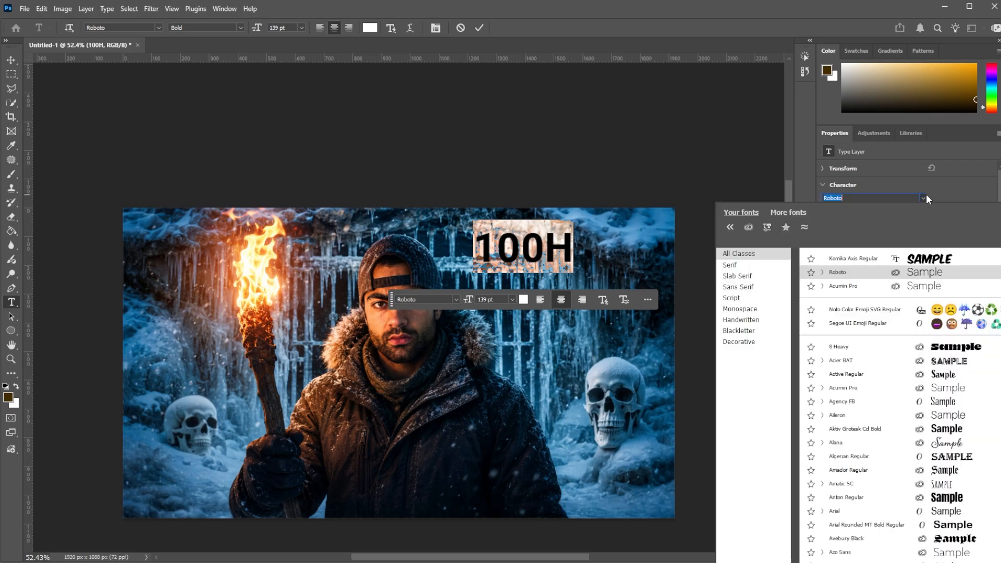
pyautogui.click(854, 253)
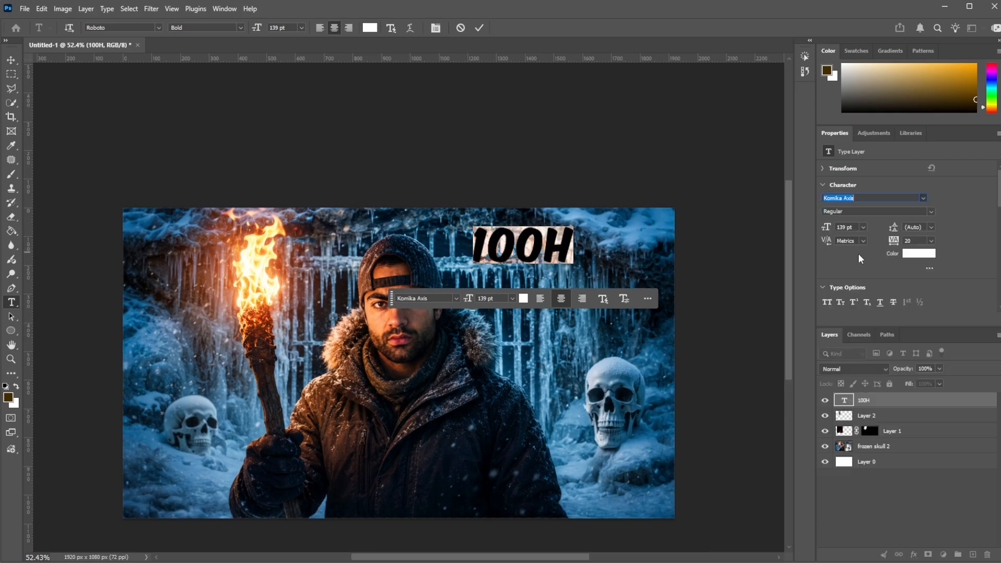
# Step: Commit the "100H" text and scale it up to about 188 pt in the image's upper-right corner
pyautogui.click(905, 407)
pyautogui.scroll(4, 543, 262)
pyautogui.scroll(-3, 542, 248)
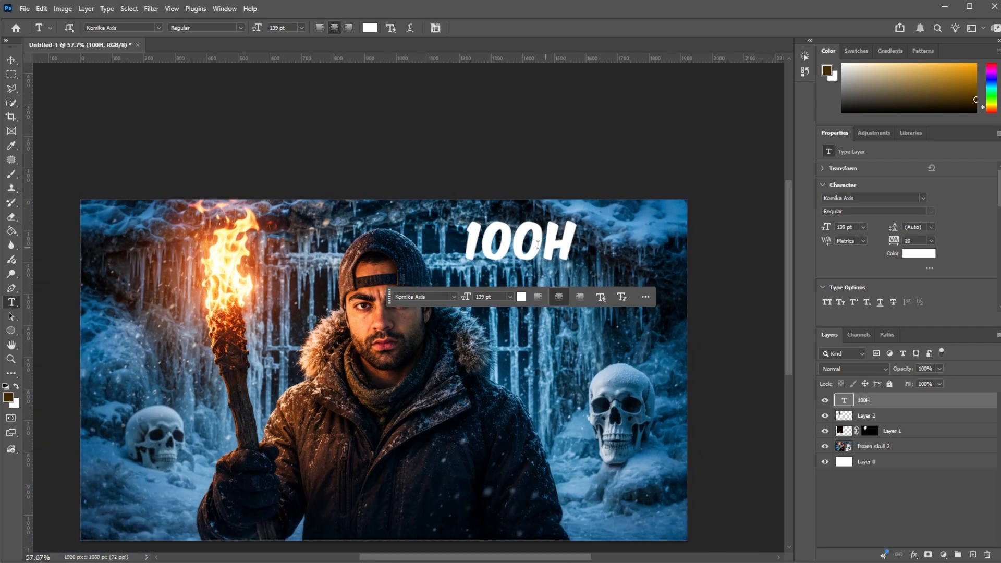
pyautogui.scroll(-2, 537, 244)
pyautogui.hotkey('ctrl', 't')
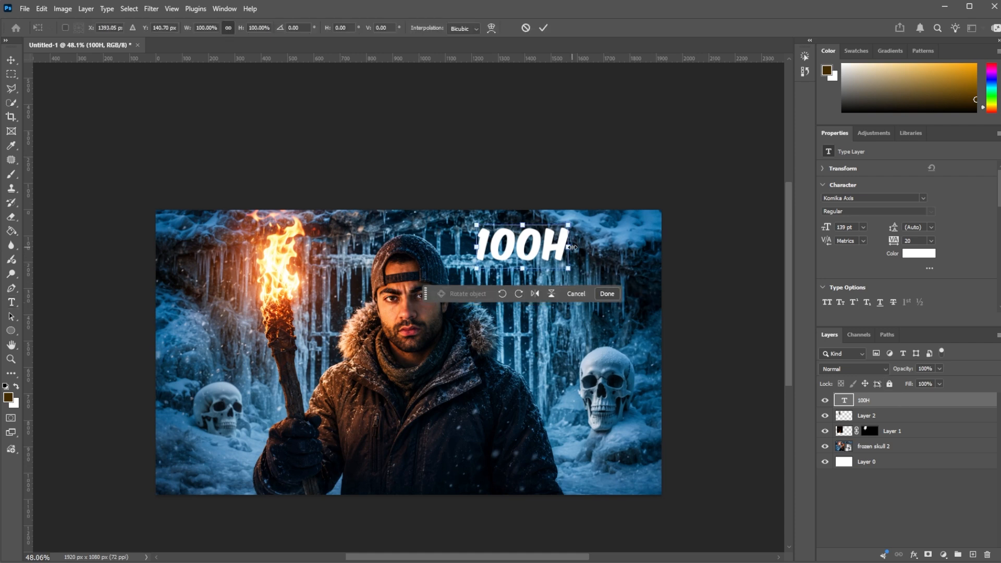
pyautogui.moveTo(571, 247); pyautogui.dragTo(618, 251)
pyautogui.press('Return')
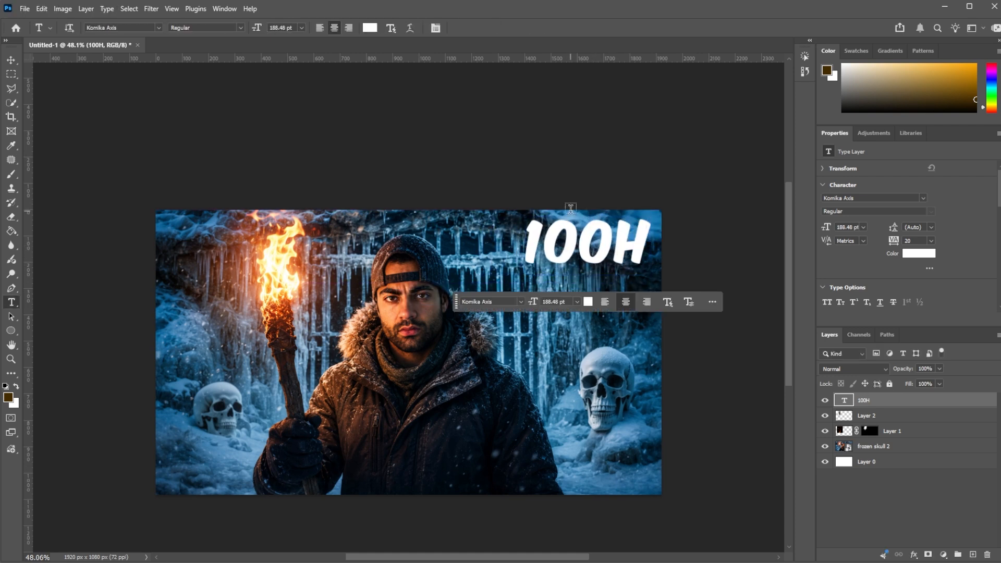
# Step: Replace the "100H" text with "24H"
pyautogui.doubleClick(600, 233)
pyautogui.write('24H')
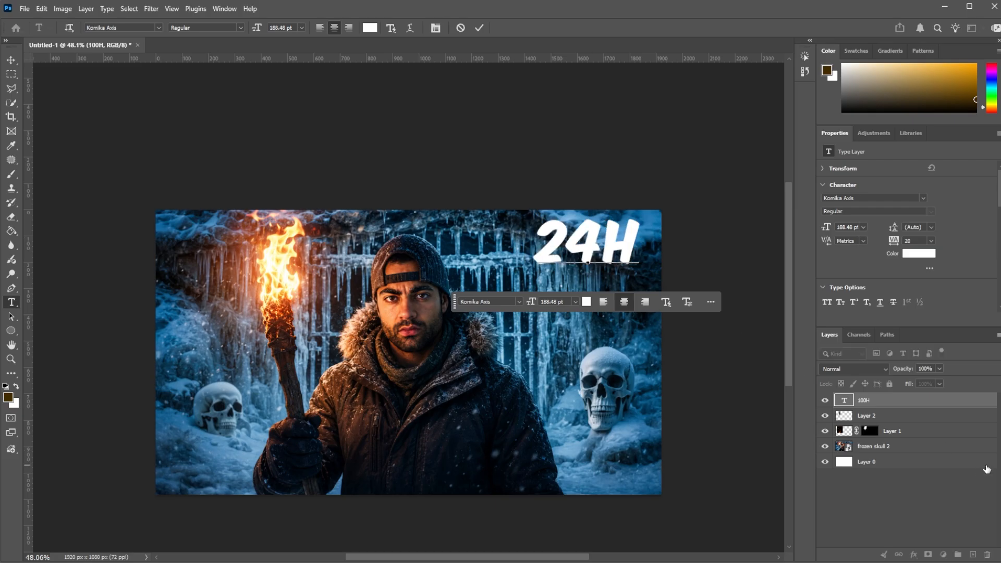
pyautogui.click(942, 406)
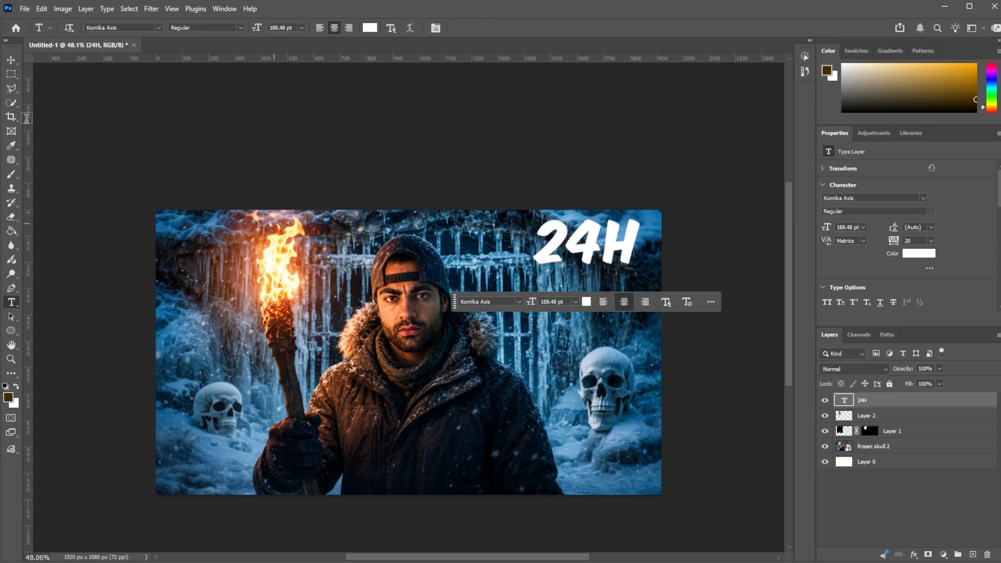
# Step: Nudge the "24H" text closer to the image's right edge and scale it down to about 178 pt
pyautogui.click(15, 63)
pyautogui.scroll(5, 663, 261)
pyautogui.scroll(-4, 730, 266)
pyautogui.scroll(2, 740, 279)
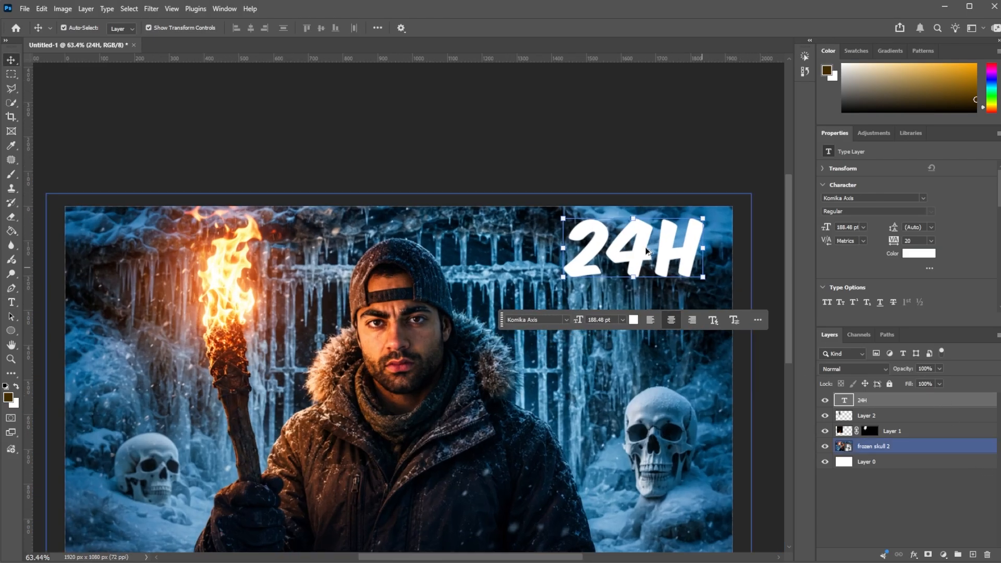
pyautogui.moveTo(646, 251)
pyautogui.mouseDown()
pyautogui.moveTo(656, 257)
pyautogui.moveTo(646, 262)
pyautogui.mouseUp()
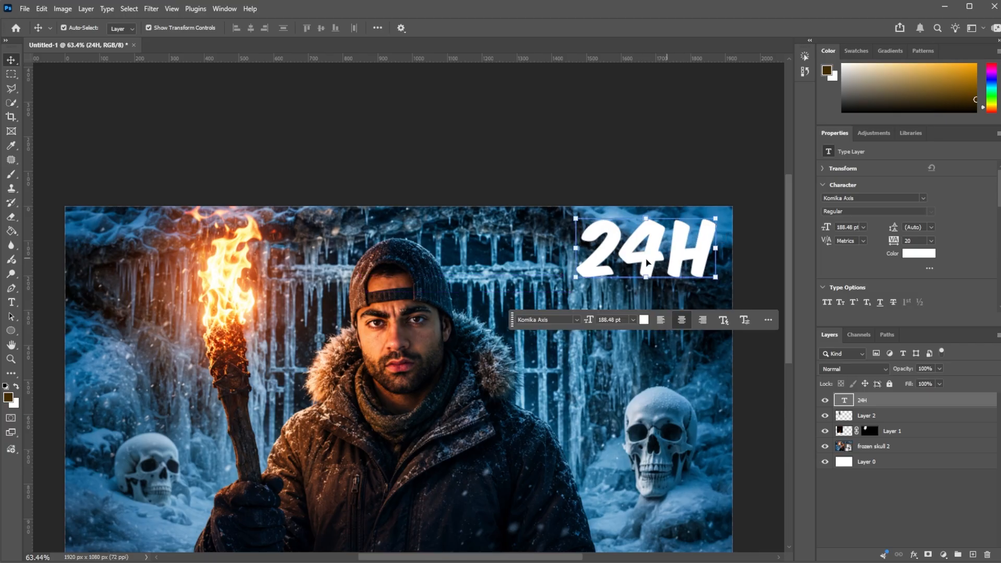
pyautogui.moveTo(578, 276); pyautogui.dragTo(629, 278)
pyautogui.click(15, 62)
pyautogui.click(388, 153)
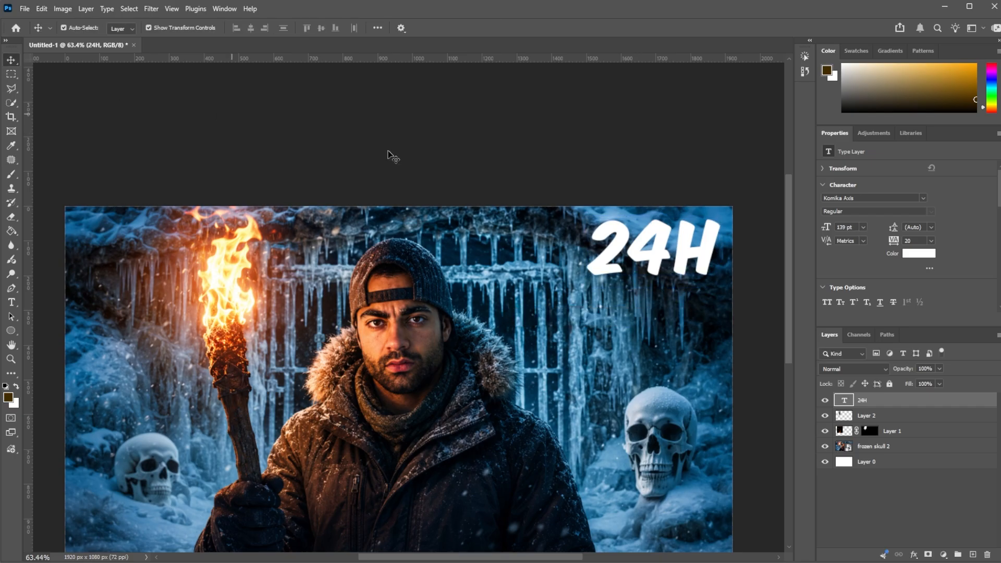
pyautogui.scroll(-6, 425, 308)
pyautogui.scroll(3, 283, 359)
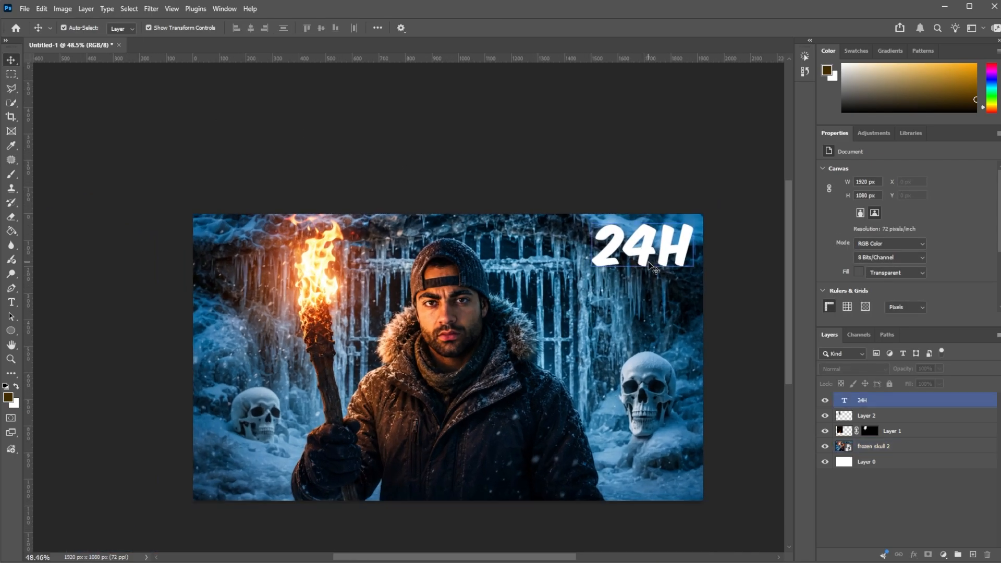
# Step: Add a black Normal-mode drop shadow with 7 px distance to the "24H" text and adjust its opacity and size
pyautogui.click(909, 400)
pyautogui.doubleClick(909, 400)
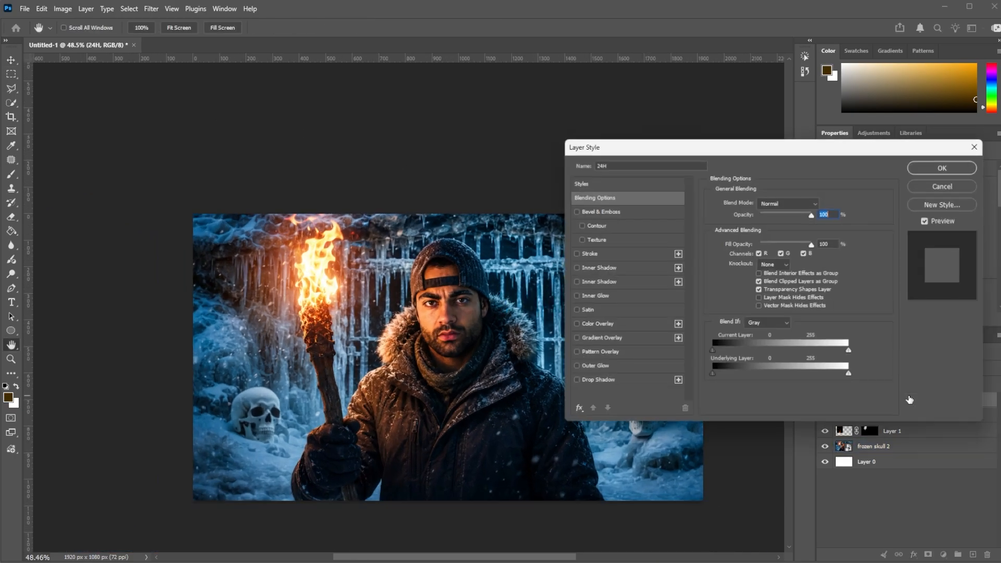
pyautogui.click(606, 383)
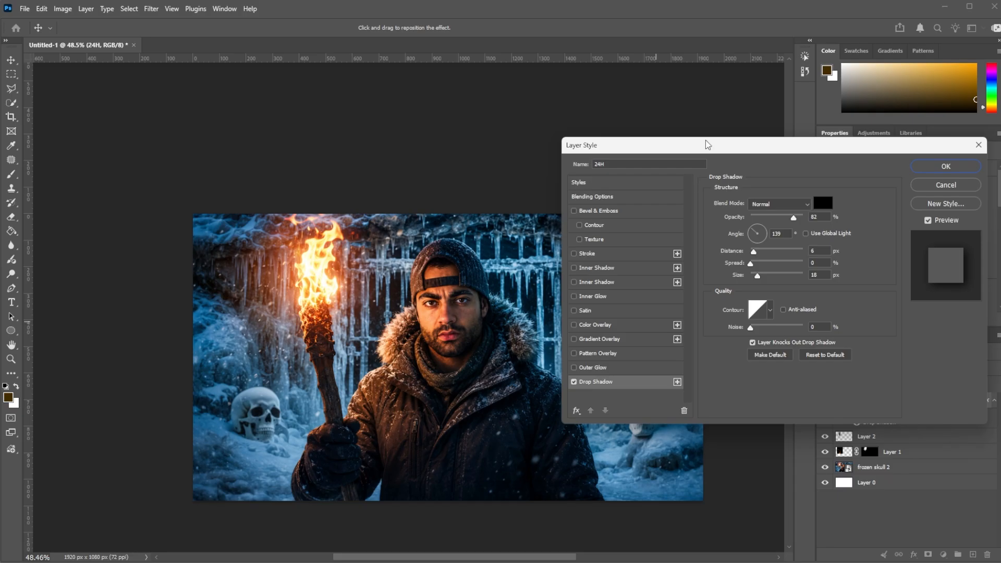
pyautogui.moveTo(706, 141); pyautogui.dragTo(256, 79)
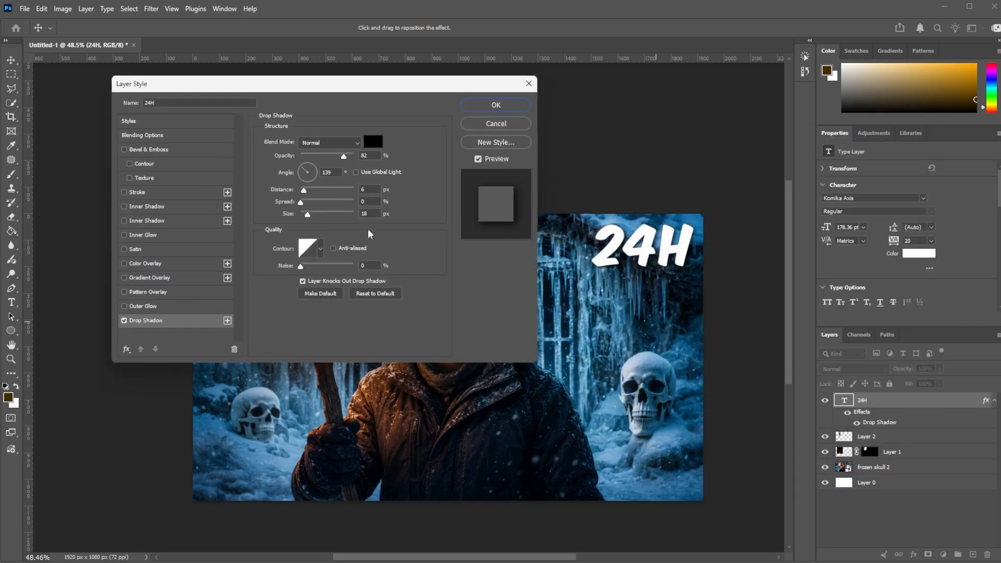
pyautogui.click(364, 157)
pyautogui.moveTo(303, 191); pyautogui.dragTo(307, 216)
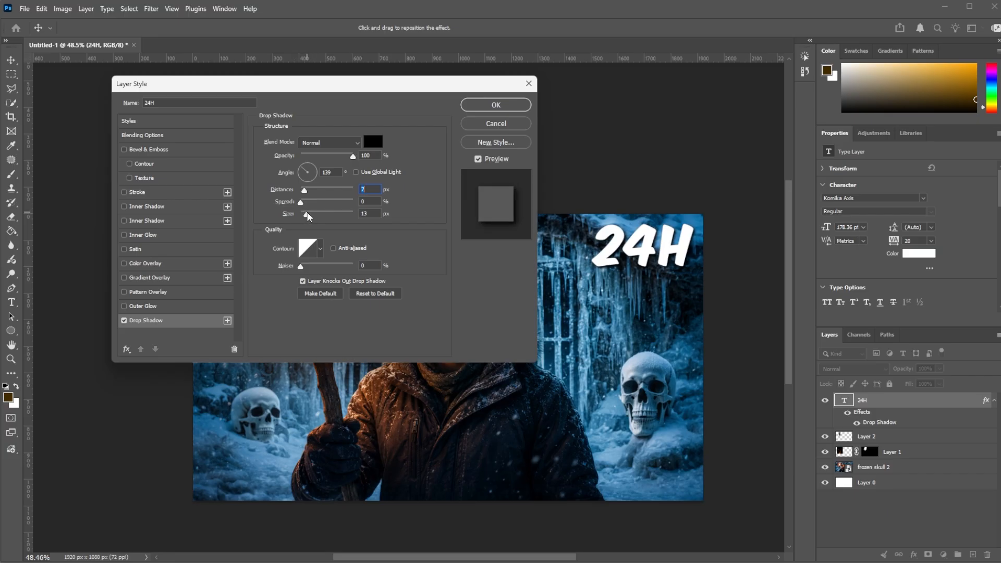
pyautogui.click(307, 215)
pyautogui.moveTo(346, 158); pyautogui.dragTo(342, 160)
pyautogui.click(504, 108)
pyautogui.click(747, 226)
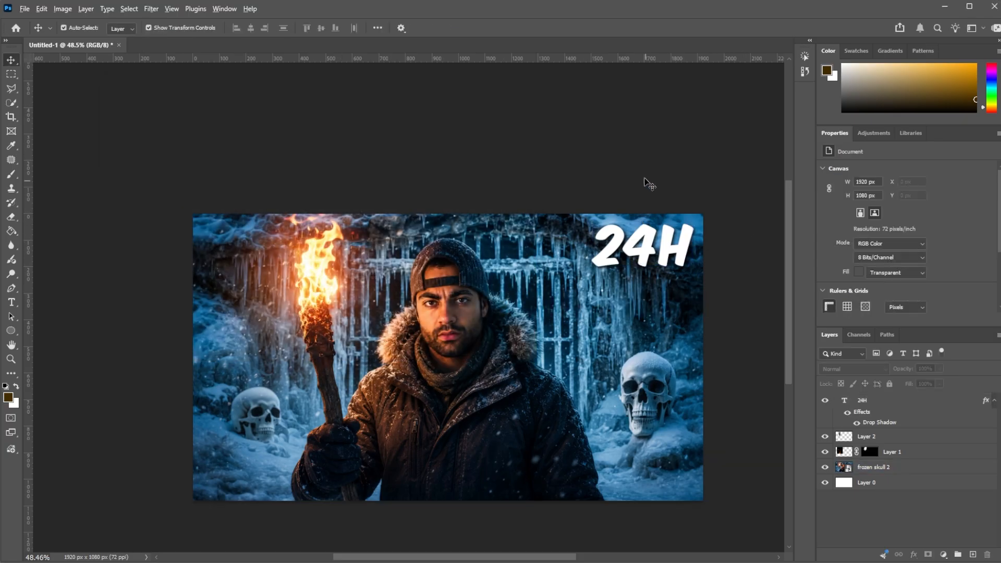
# Step: Convert the "24H" text, Layer 2, Layer 1 and "frozen skull 2" layers into one smart object
pyautogui.scroll(-3, 646, 182)
pyautogui.scroll(3, 371, 391)
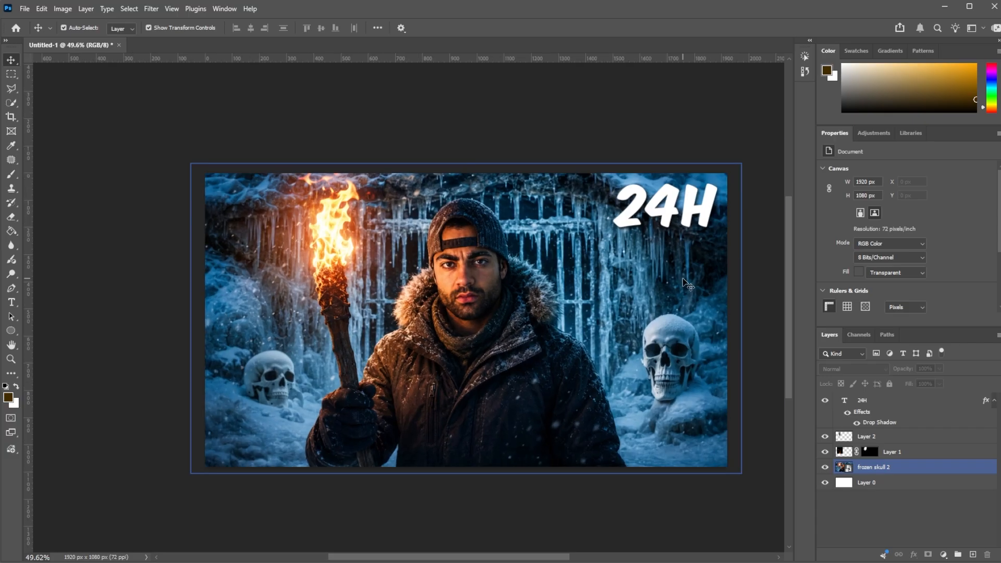
pyautogui.click(913, 468)
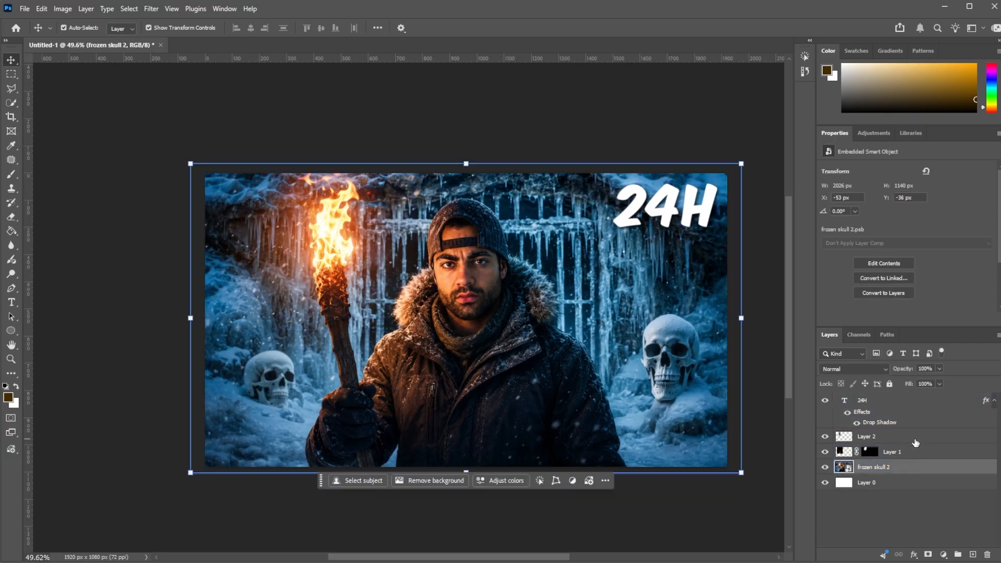
pyautogui.keyDown('shift'); pyautogui.click(915, 410); pyautogui.keyUp('shift')
pyautogui.rightClick(917, 410)
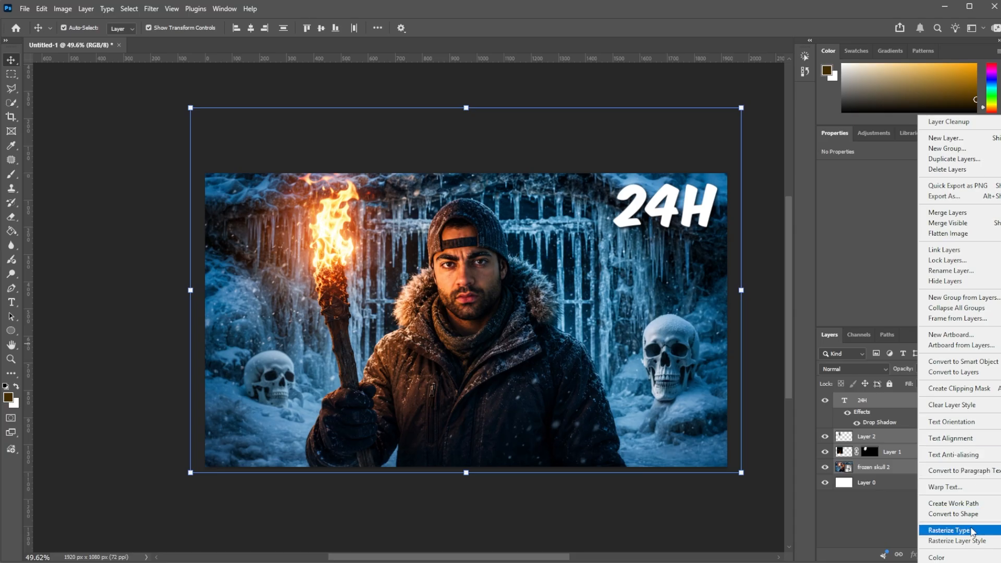
pyautogui.click(974, 362)
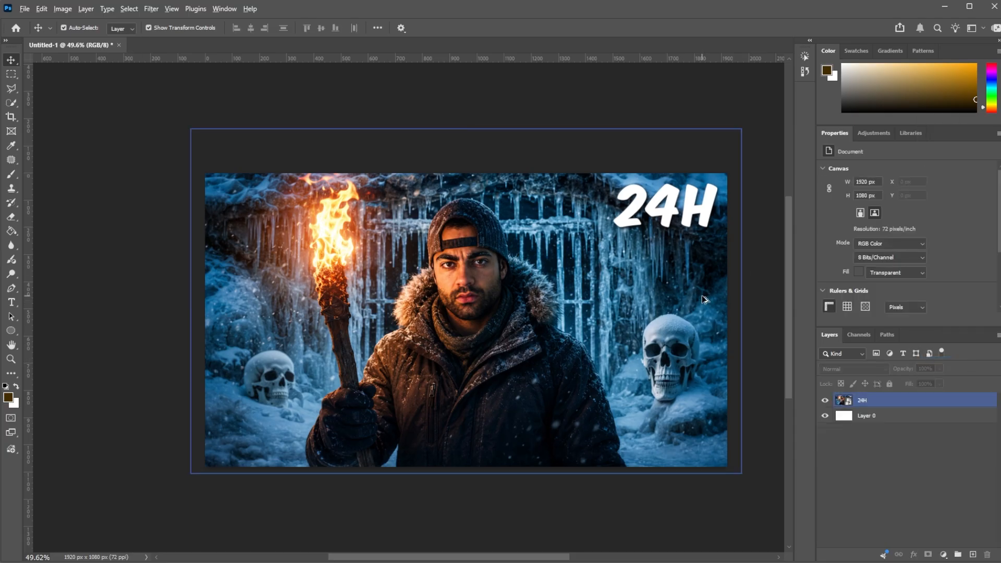
# Step: Open the Camera Raw Filter on the combined smart object and set vibrance to +19 and temperature to -5
pyautogui.scroll(1, 704, 299)
pyautogui.scroll(1, 704, 300)
pyautogui.scroll(-1, 704, 299)
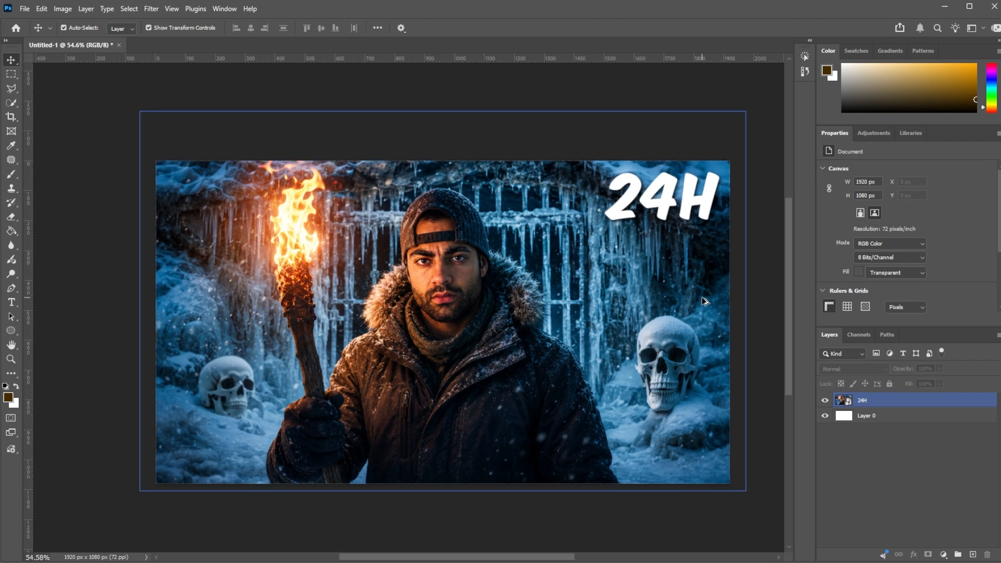
pyautogui.click(902, 402)
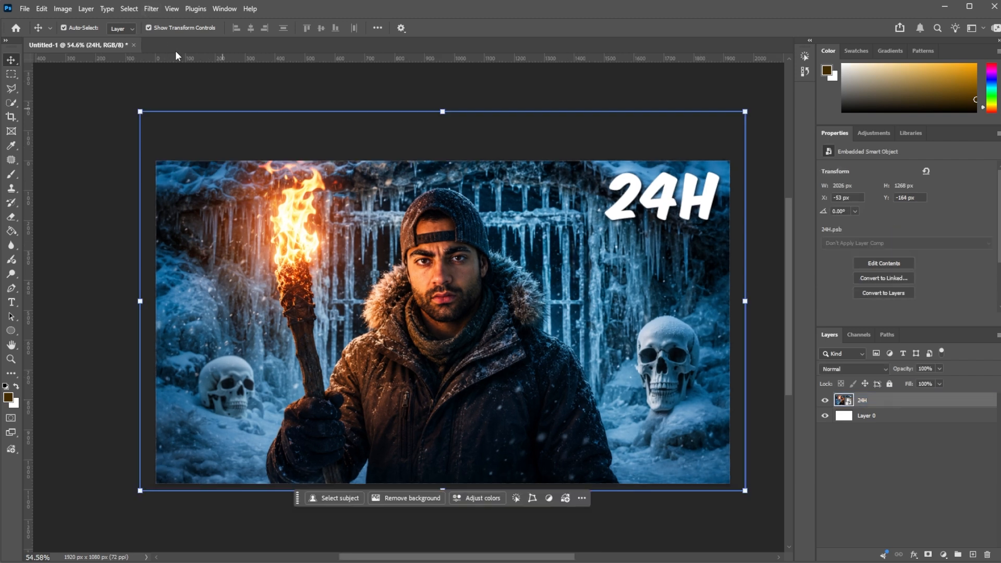
pyautogui.click(152, 10)
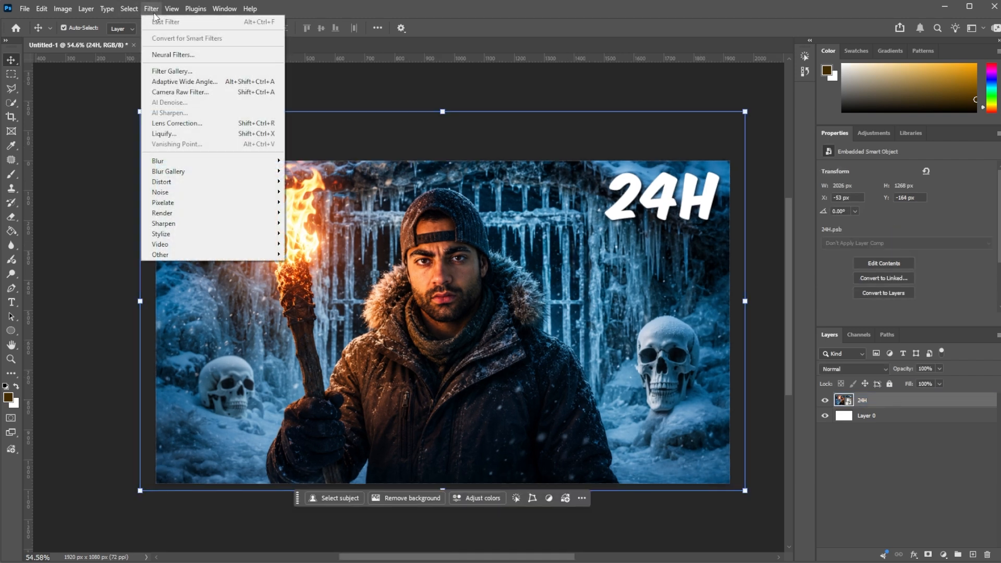
pyautogui.click(188, 92)
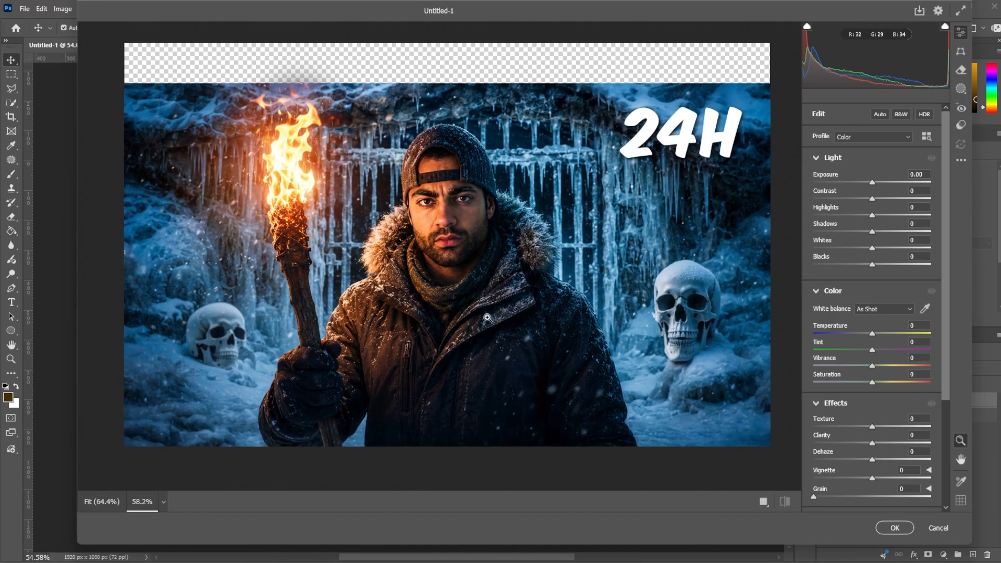
pyautogui.moveTo(872, 366)
pyautogui.mouseDown()
pyautogui.moveTo(900, 358)
pyautogui.moveTo(882, 358)
pyautogui.mouseUp()
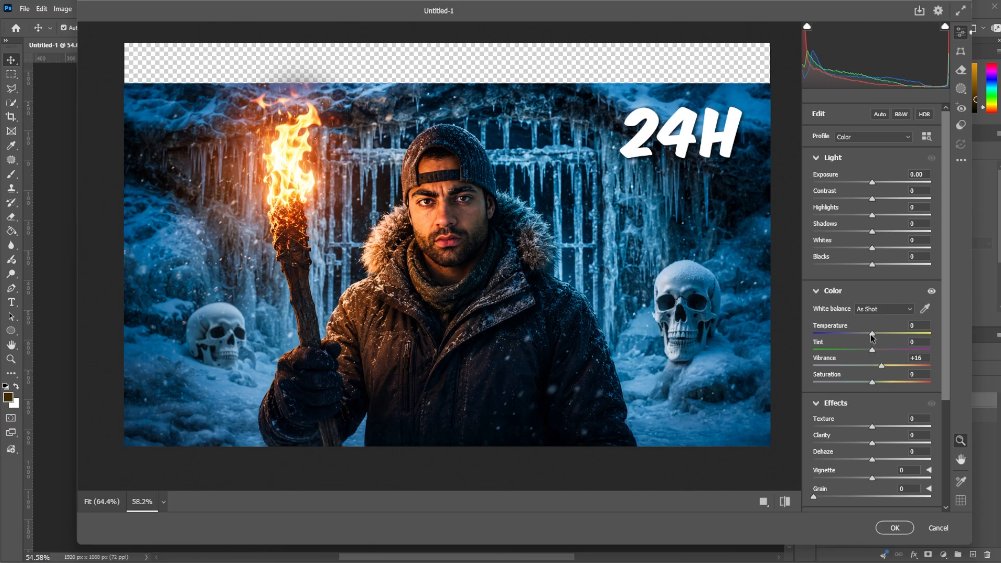
pyautogui.moveTo(871, 335); pyautogui.dragTo(869, 335)
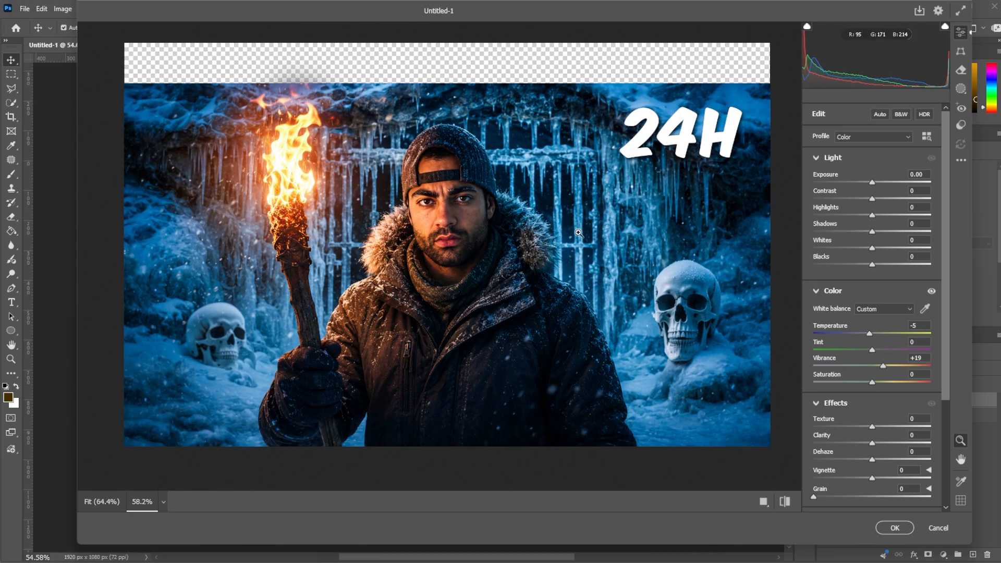
# Step: Set the clarity to +8 and apply the Camera Raw Filter
pyautogui.moveTo(578, 234)
pyautogui.mouseDown()
pyautogui.moveTo(538, 231)
pyautogui.moveTo(572, 234)
pyautogui.mouseUp()
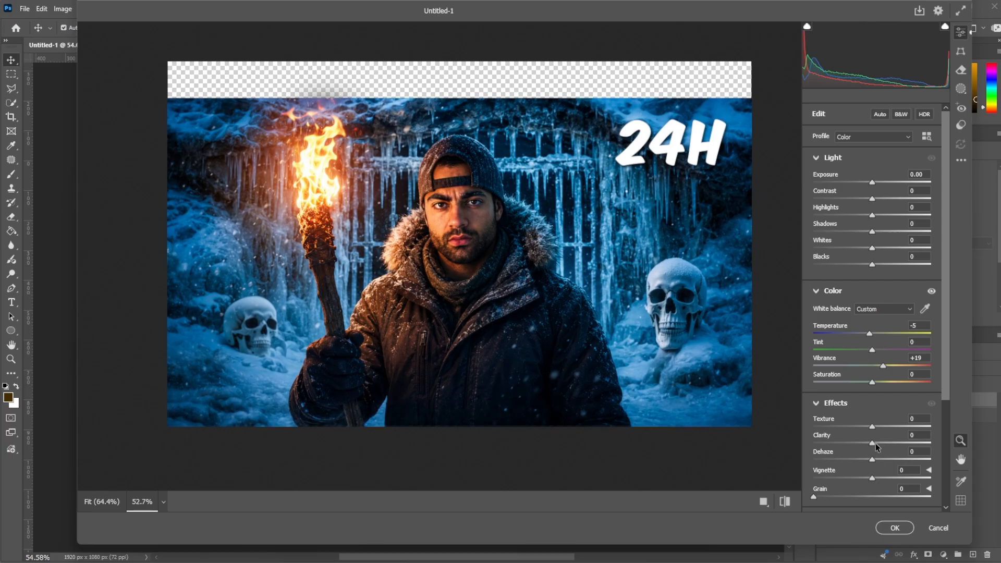
pyautogui.moveTo(874, 443); pyautogui.dragTo(870, 442)
pyautogui.scroll(-5, 866, 335)
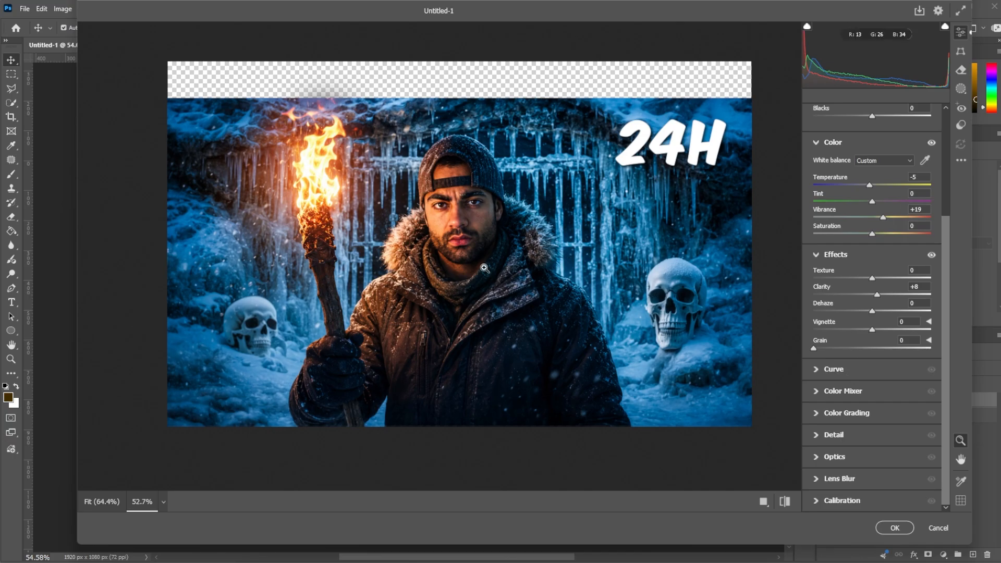
pyautogui.scroll(4, 480, 259)
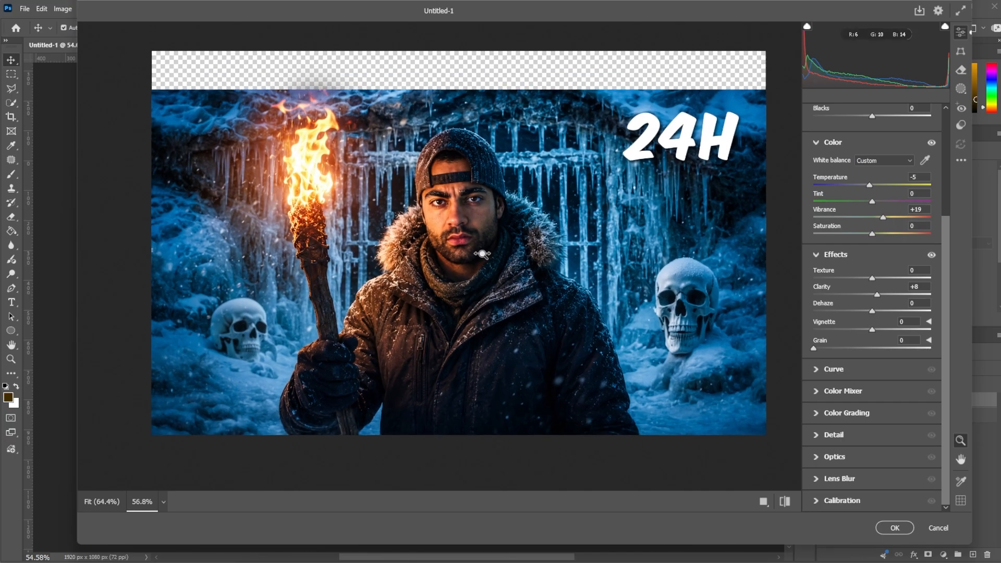
pyautogui.click(892, 528)
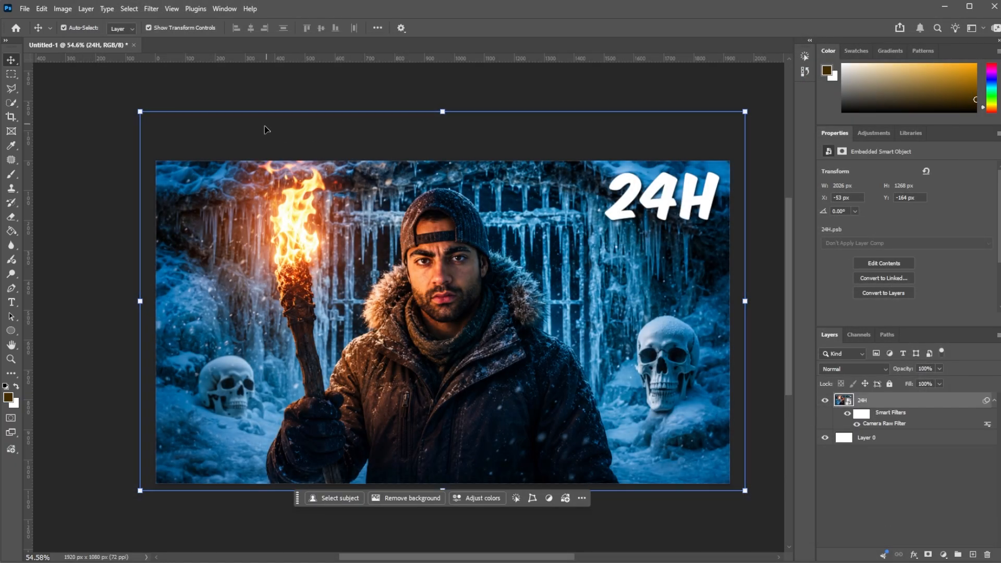
# Step: Export the thumbnail as a 1920 x 1080 px PNG named "finished" to the Desktop
pyautogui.click(54, 99)
pyautogui.click(24, 11)
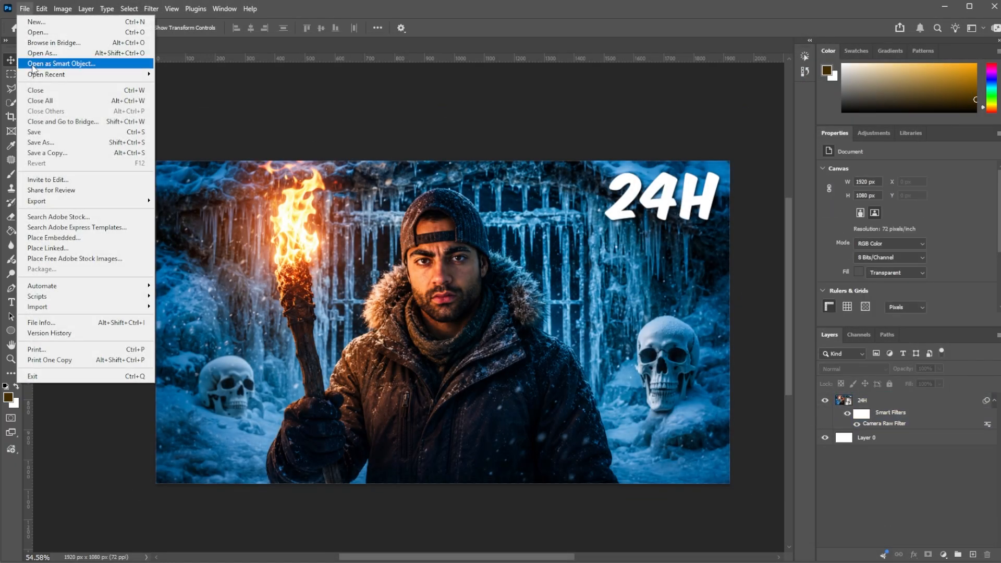
pyautogui.moveTo(141, 200)
pyautogui.click(186, 213)
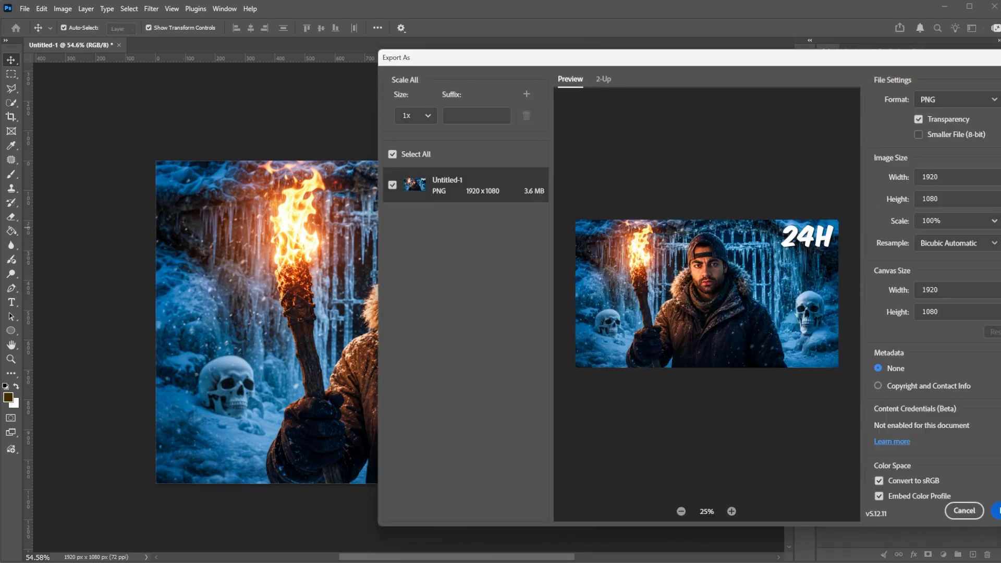
pyautogui.click(995, 511)
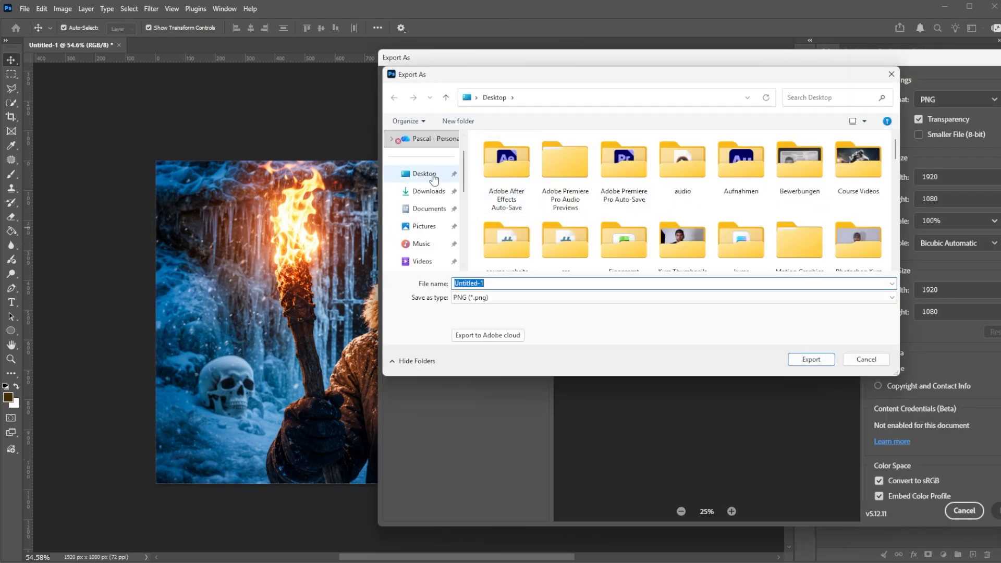
pyautogui.click(424, 173)
pyautogui.write('finished')
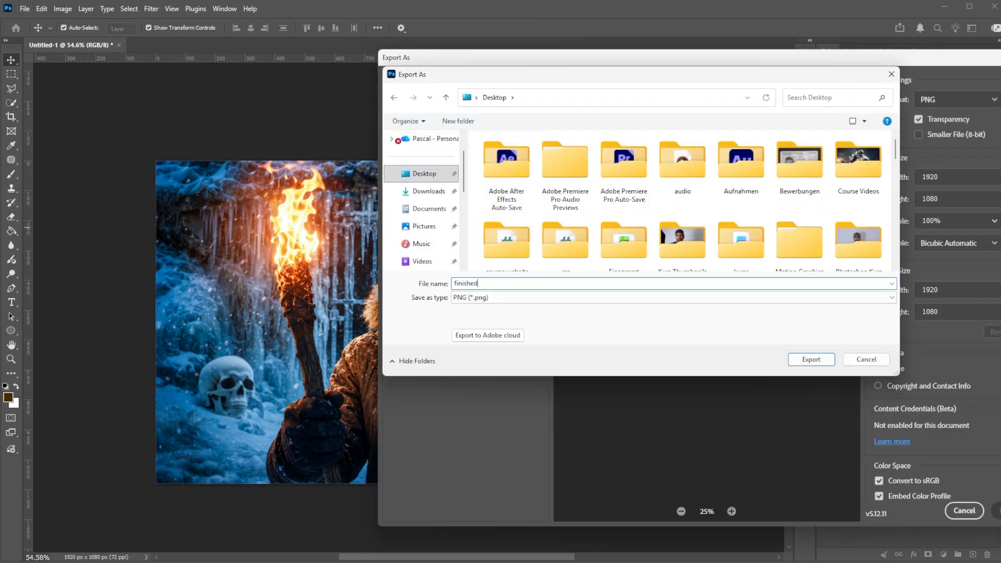
pyautogui.press('Return')
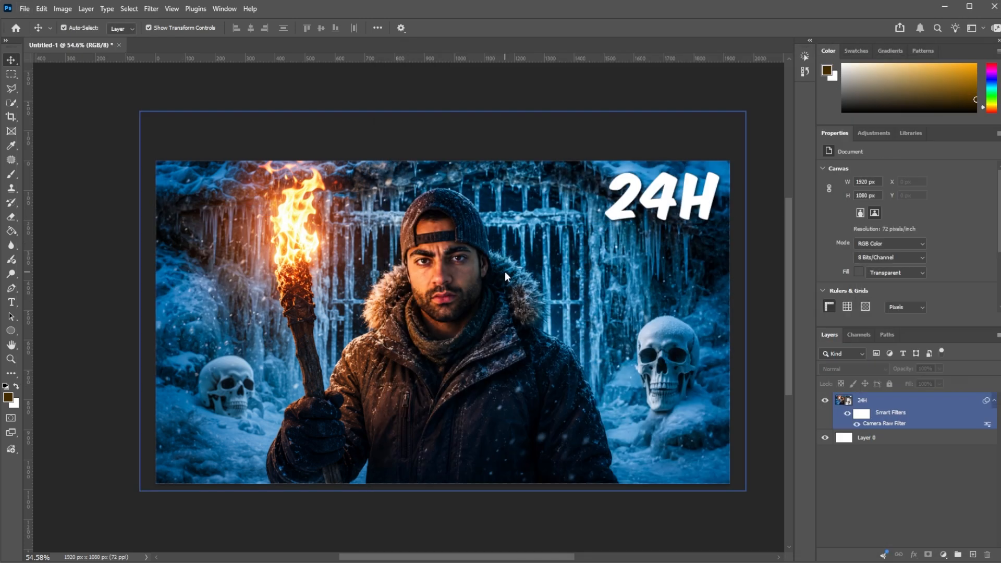